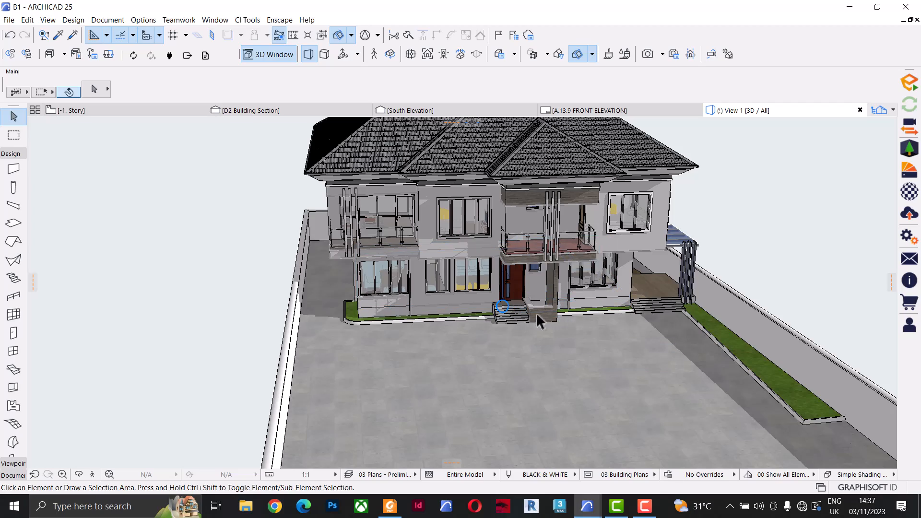
# Examine the low stone-clad wall beside the front entrance steps in the 3D view.
pyautogui.scroll(-1, 525, 324)
pyautogui.scroll(3, 525, 324)
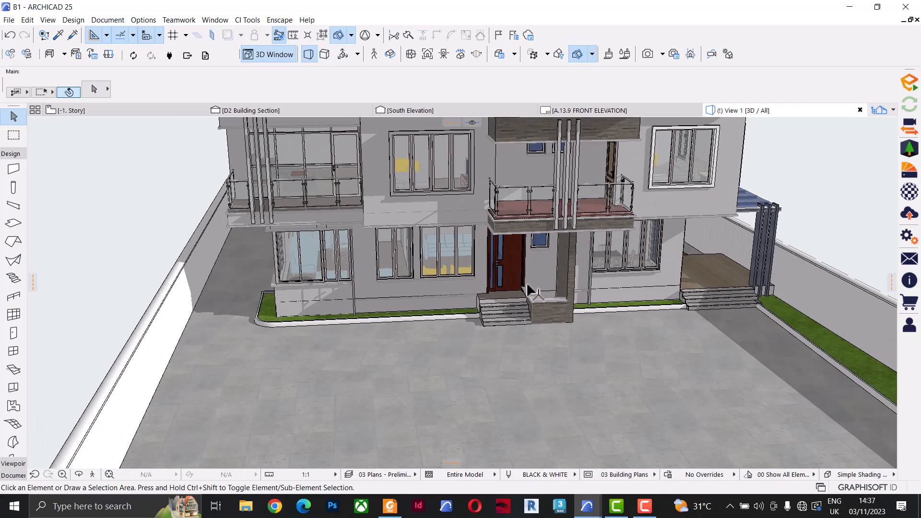
pyautogui.scroll(-2, 484, 272)
pyautogui.moveTo(484, 272); pyautogui.dragTo(469, 261, button='middle')
pyautogui.scroll(1, 532, 394)
pyautogui.scroll(6, 538, 369)
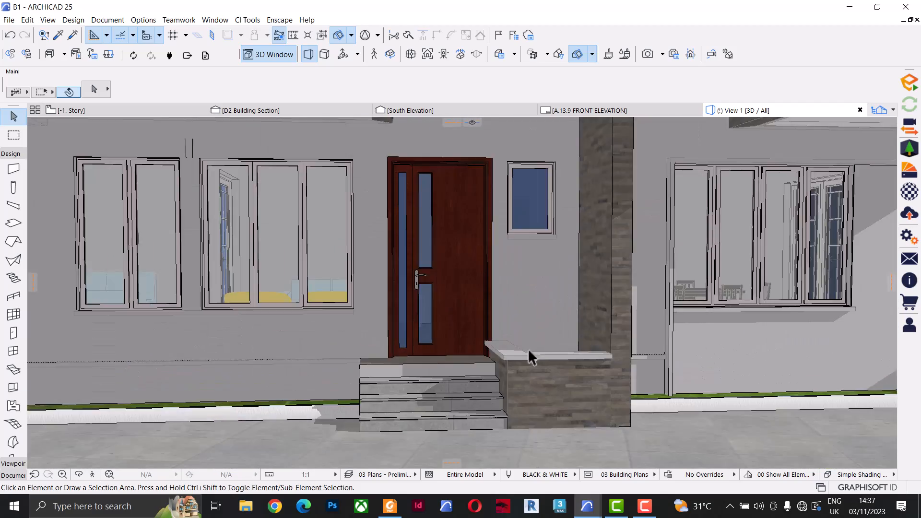
pyautogui.scroll(2, 528, 351)
pyautogui.keyDown('shift'); pyautogui.moveTo(516, 352); pyautogui.dragTo(539, 318, button='middle'); pyautogui.keyUp('shift')
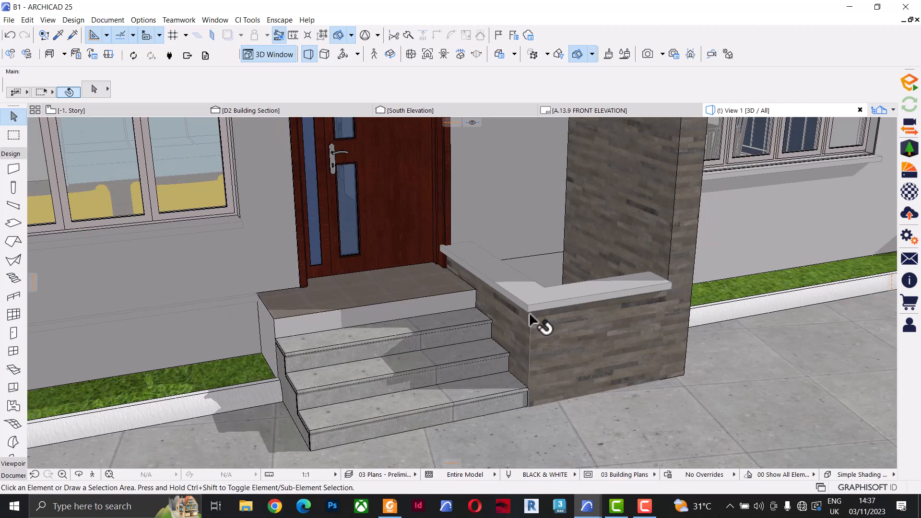
# Inspect the separate beams that form the low entrance wall and its coping.
pyautogui.click(547, 353)
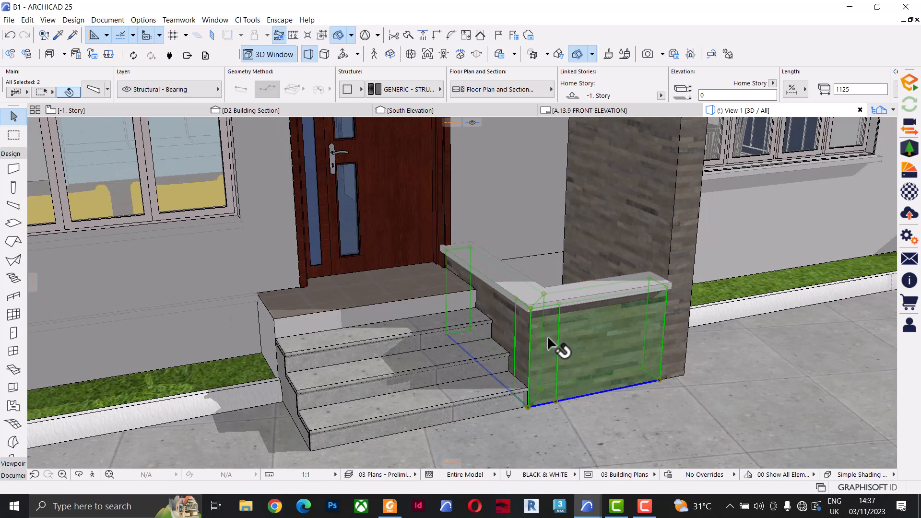
pyautogui.click(563, 300)
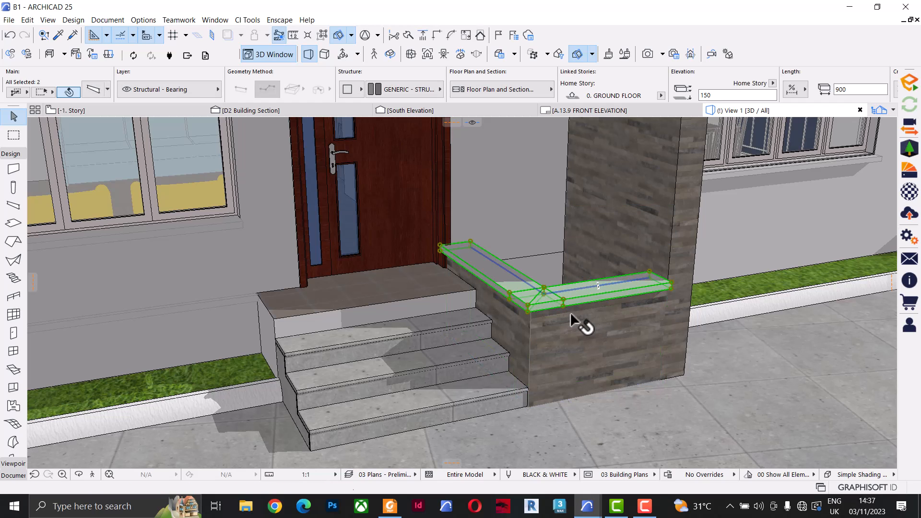
pyautogui.press('Escape')
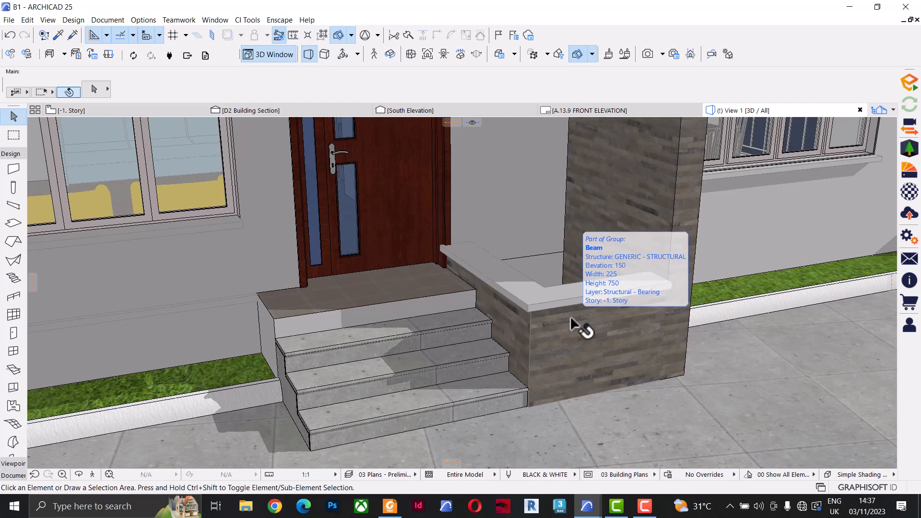
pyautogui.click(571, 321)
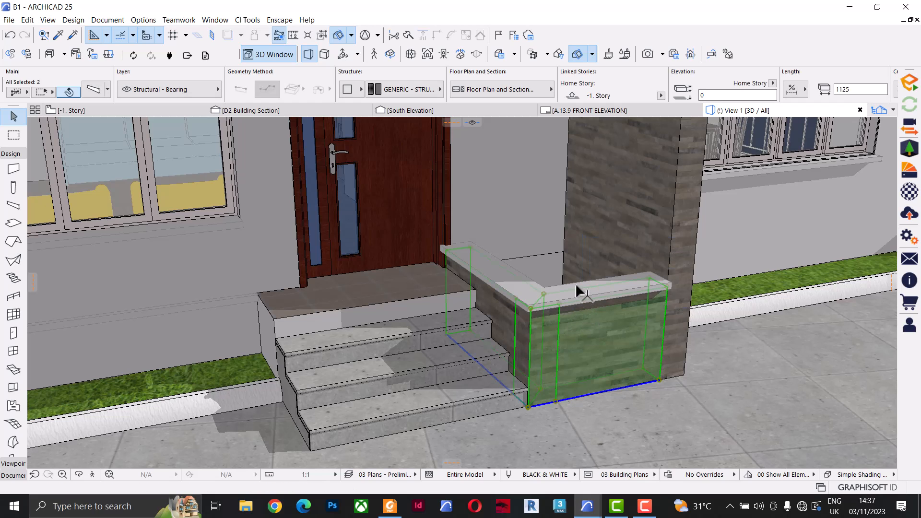
pyautogui.keyDown('shift'); pyautogui.click(586, 292); pyautogui.keyUp('shift')
pyautogui.press('Escape')
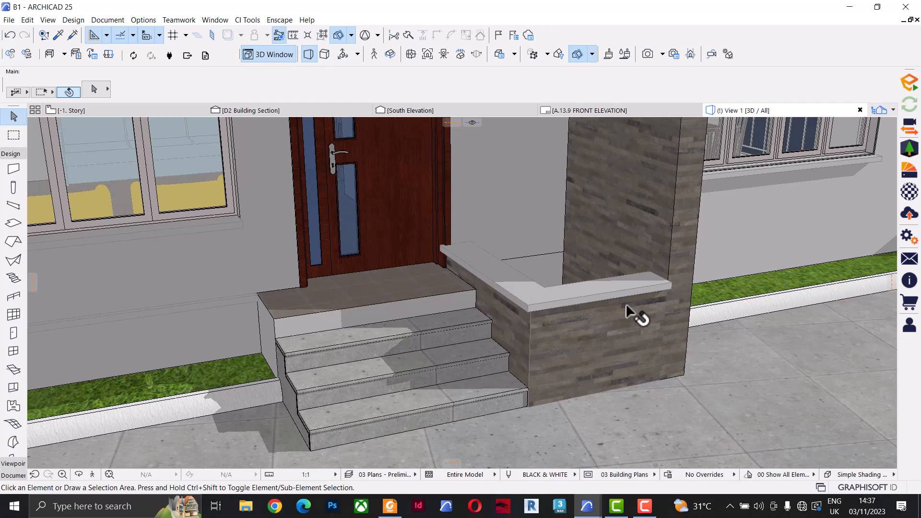
pyautogui.click(629, 284)
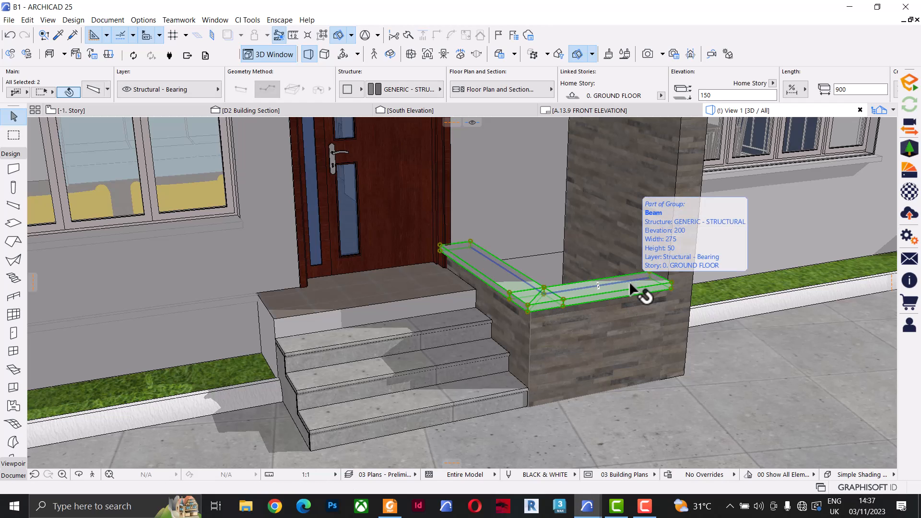
pyautogui.press('Escape')
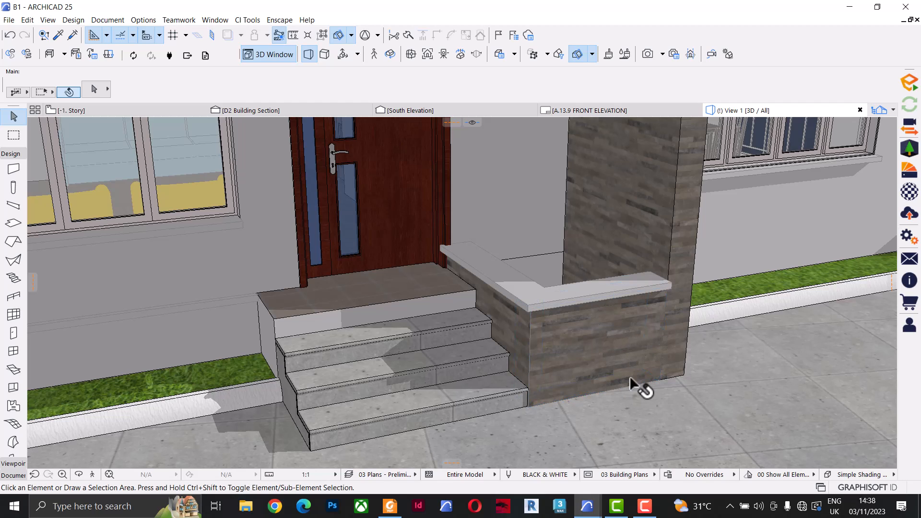
# Check the cross-section sizes of the low wall's beam and of its coping beam.
pyautogui.click(586, 366)
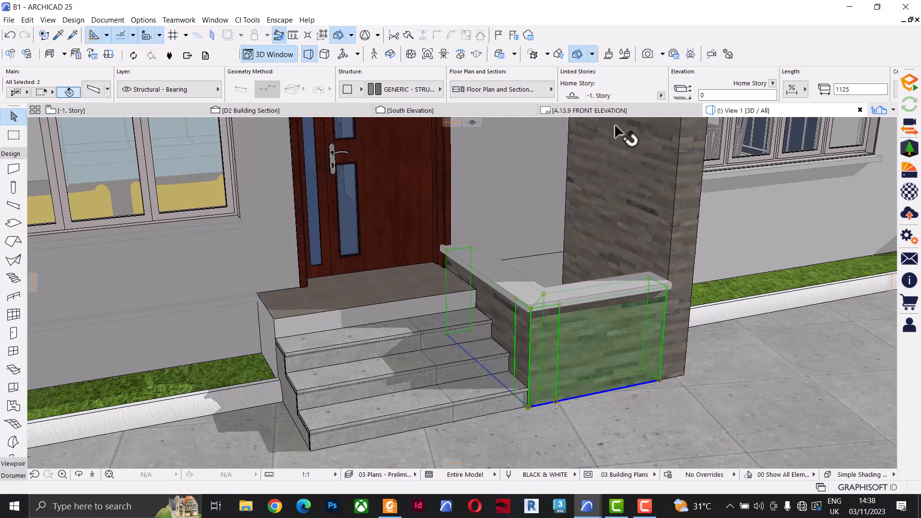
pyautogui.scroll(-2, 802, 101)
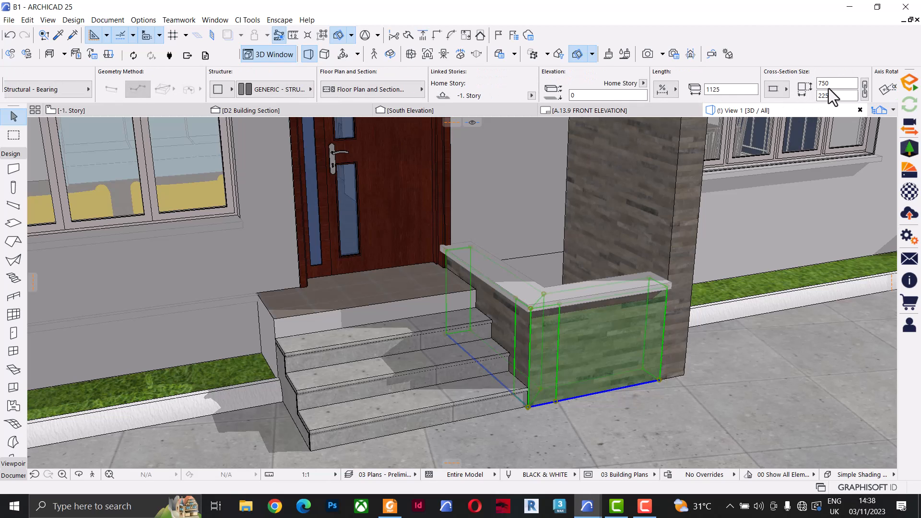
pyautogui.click(629, 288)
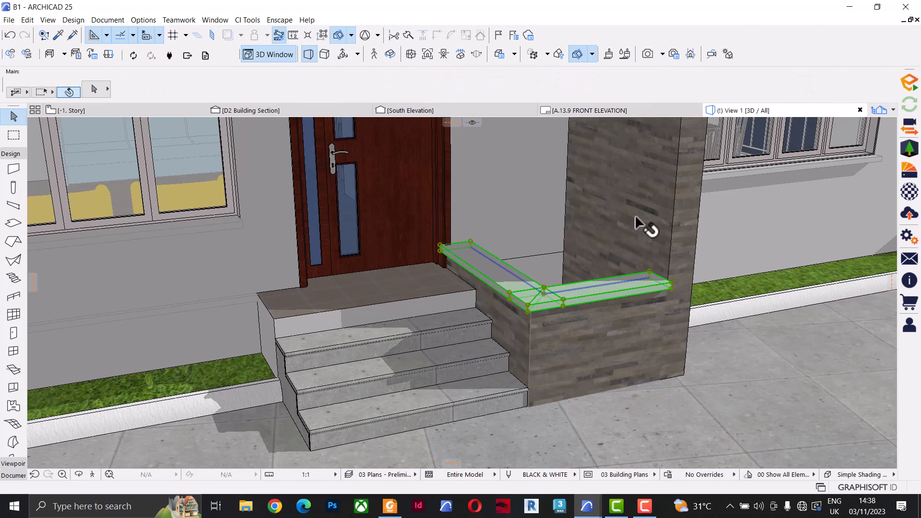
pyautogui.scroll(-3, 710, 76)
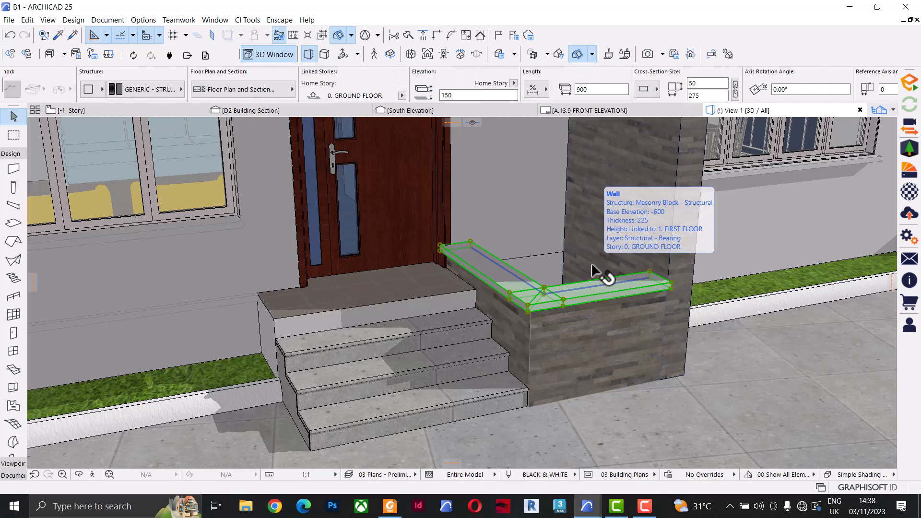
pyautogui.press('Escape')
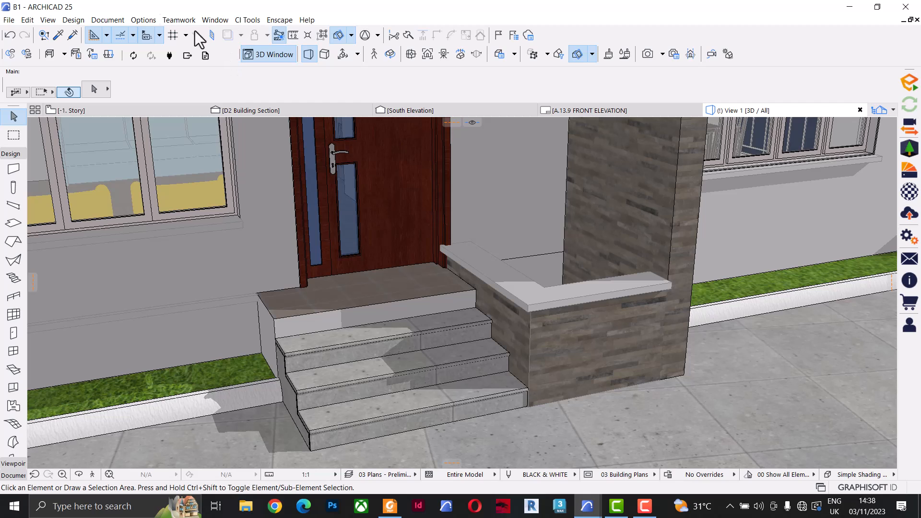
# Create a new profile named "Flower bed wall" in the Profile Manager.
pyautogui.click(144, 21)
pyautogui.moveTo(171, 36)
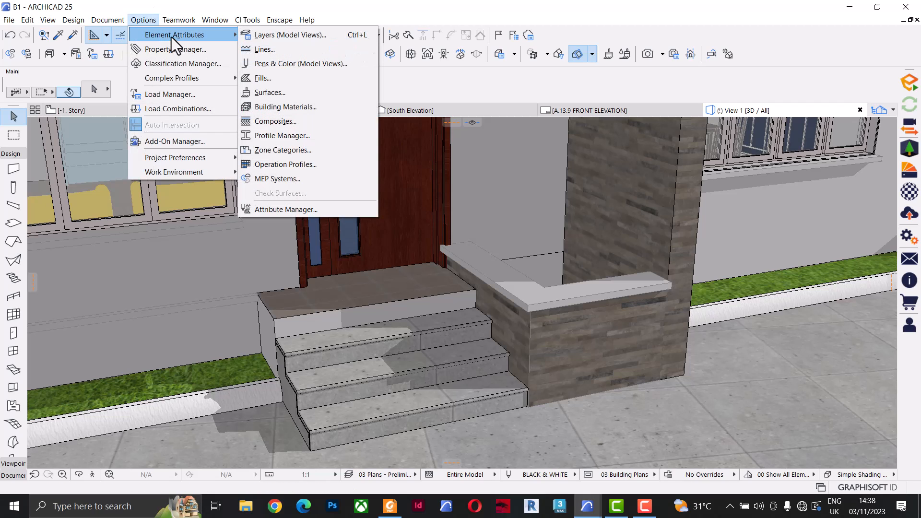
pyautogui.click(322, 135)
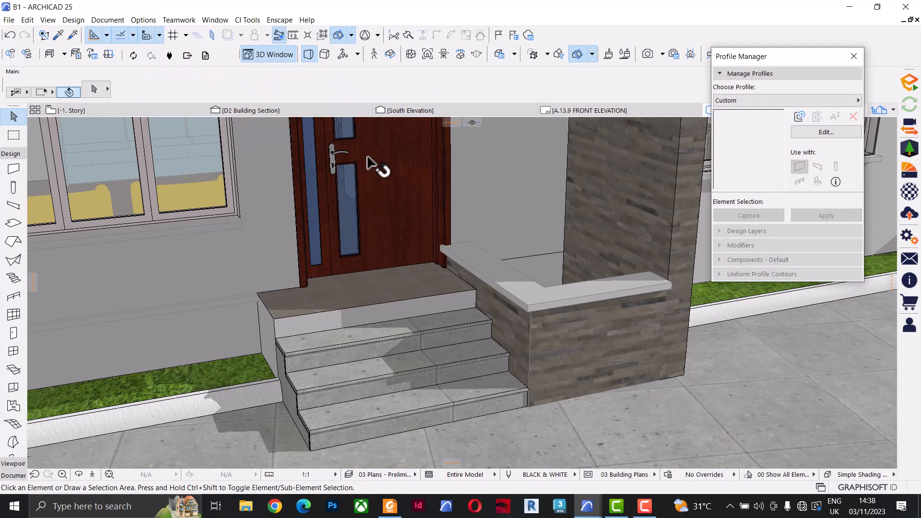
pyautogui.click(798, 122)
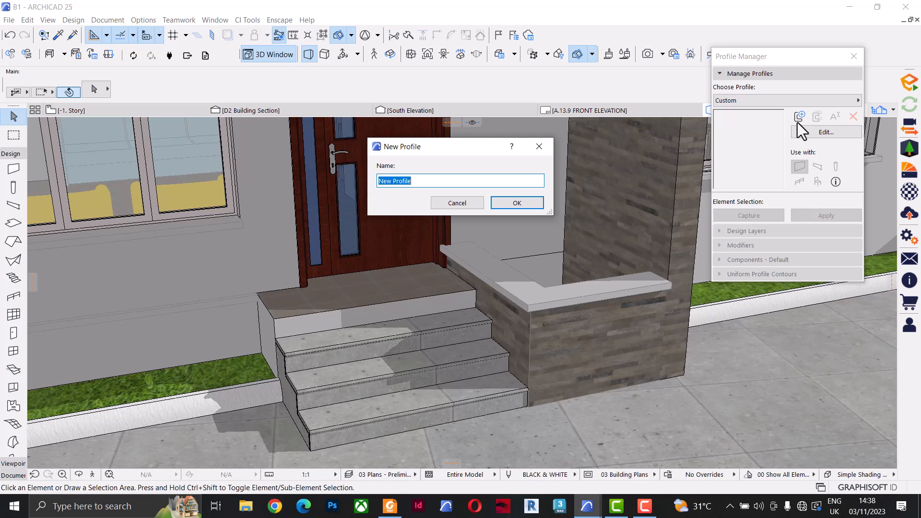
pyautogui.write('Flower bed wall')
pyautogui.click(536, 202)
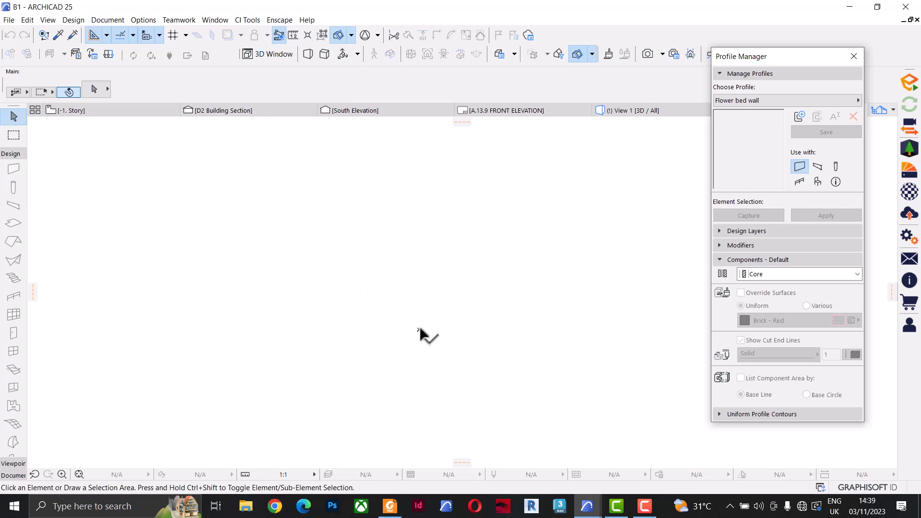
# Draw the wall body's closed outline with the Line tool, starting at the profile origin, 750 high and 150 wide.
pyautogui.click(11, 153)
pyautogui.click(10, 178)
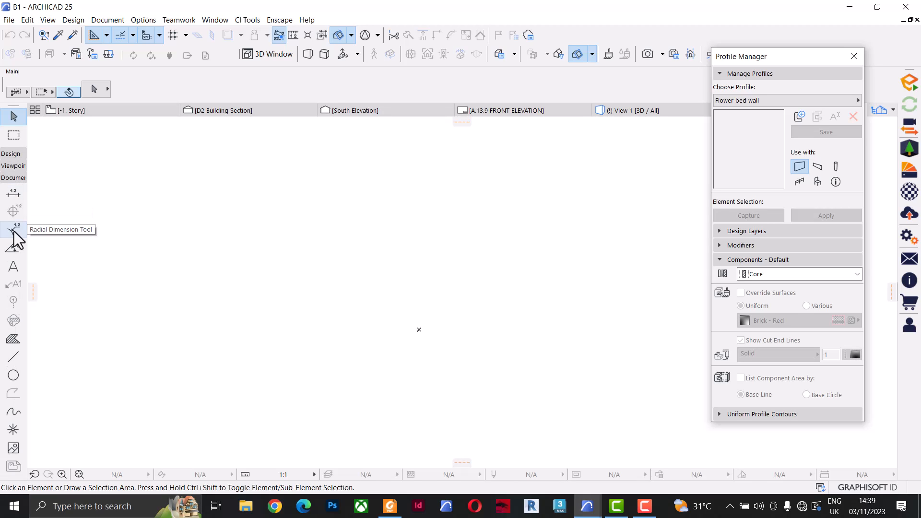
pyautogui.click(13, 357)
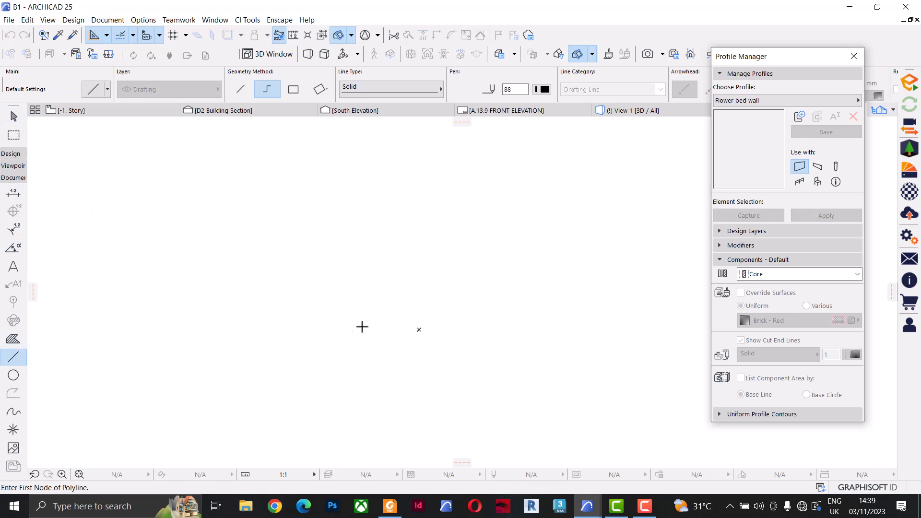
pyautogui.click(417, 327)
pyautogui.moveTo(409, 228); pyautogui.dragTo(409, 267, button='middle')
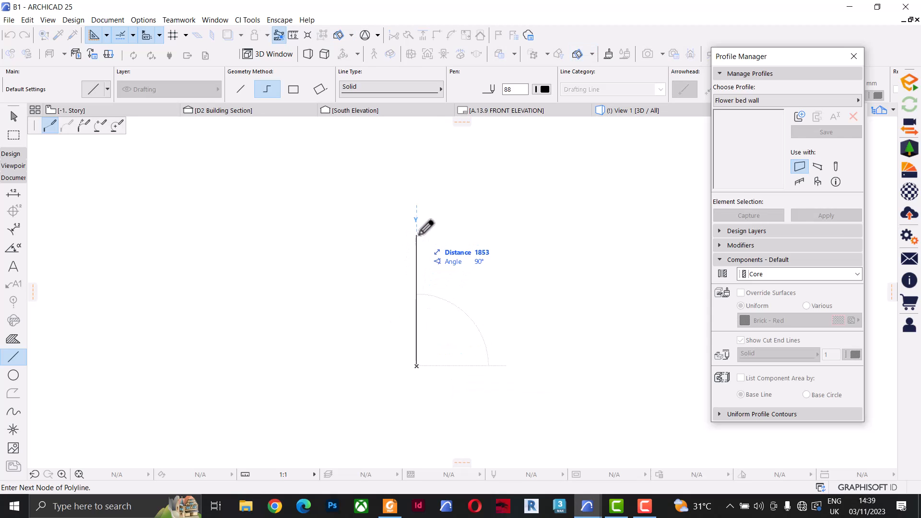
pyautogui.write('75')
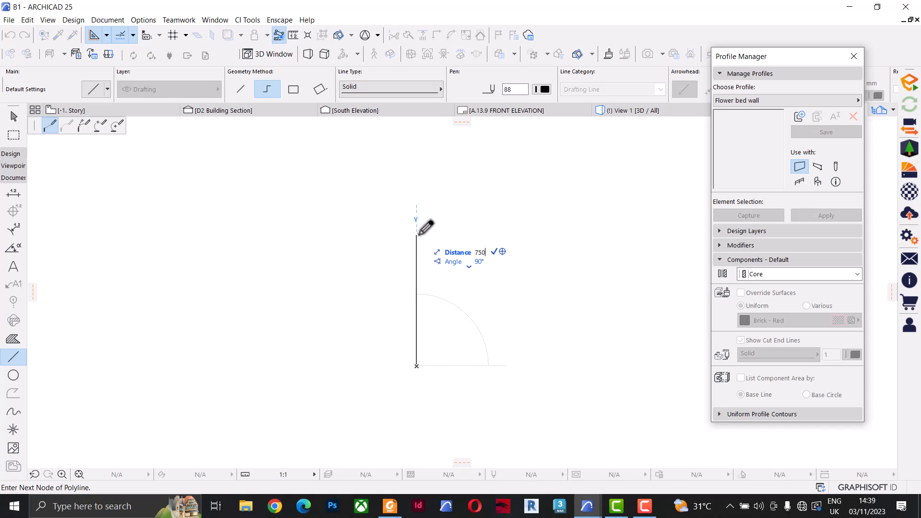
pyautogui.write('0')
pyautogui.press('Return')
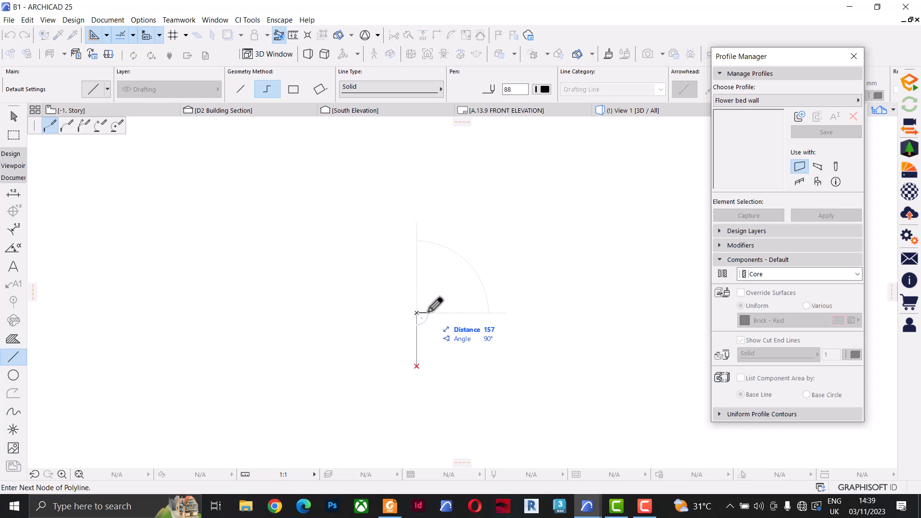
pyautogui.write('1')
pyautogui.press('Return')
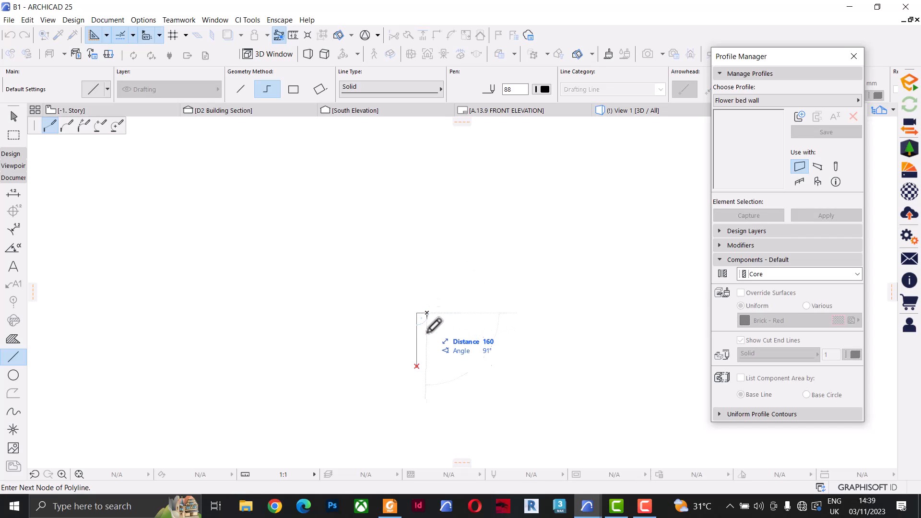
pyautogui.scroll(2, 424, 372)
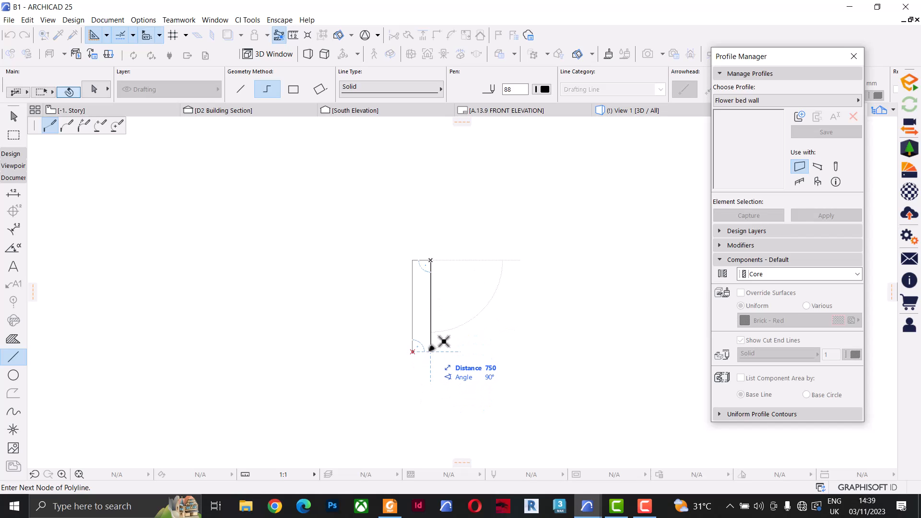
pyautogui.click(431, 351)
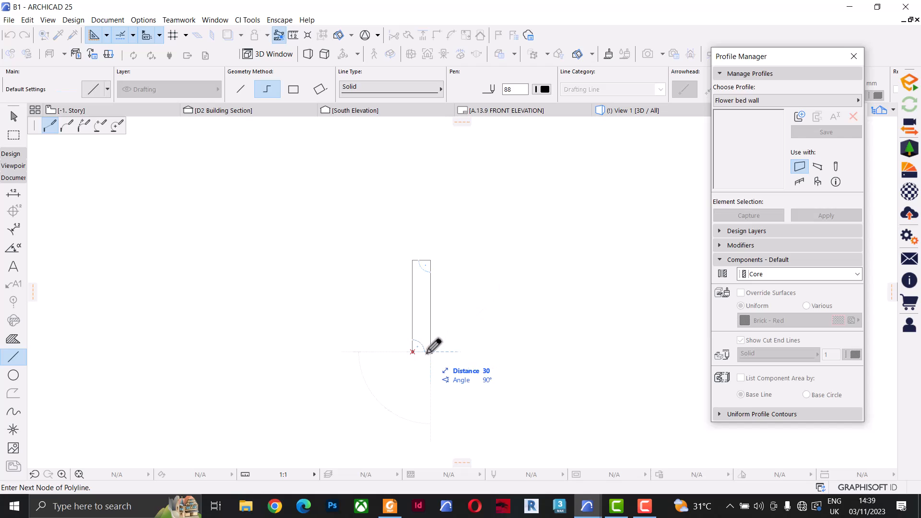
pyautogui.click(412, 352)
# Draw the coping outline on the wall body's upper edge, 50 high and 200 wide, starting at its left corner.
pyautogui.scroll(4, 418, 267)
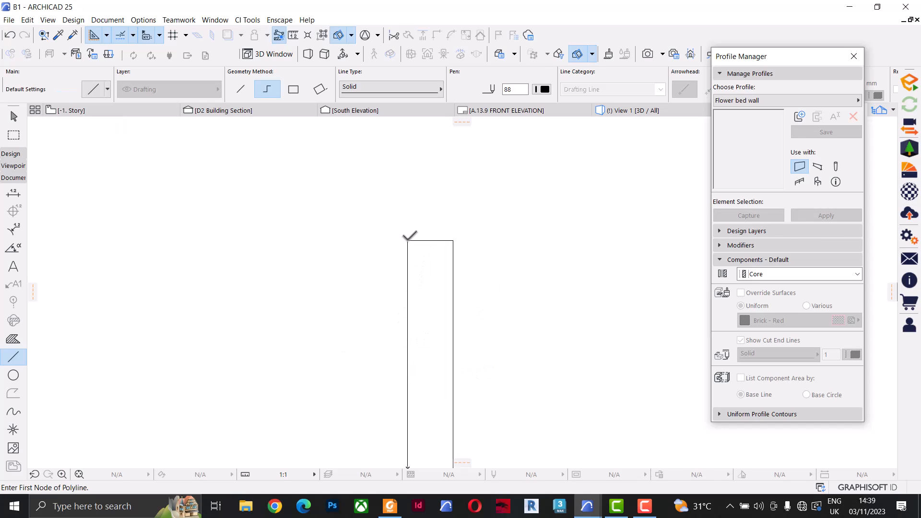
pyautogui.click(407, 241)
pyautogui.write('50')
pyautogui.press('Return')
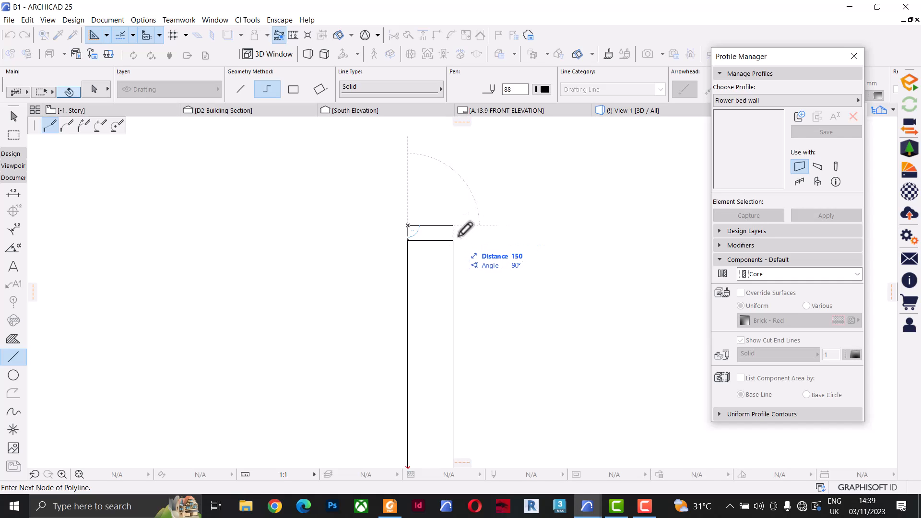
pyautogui.write('200')
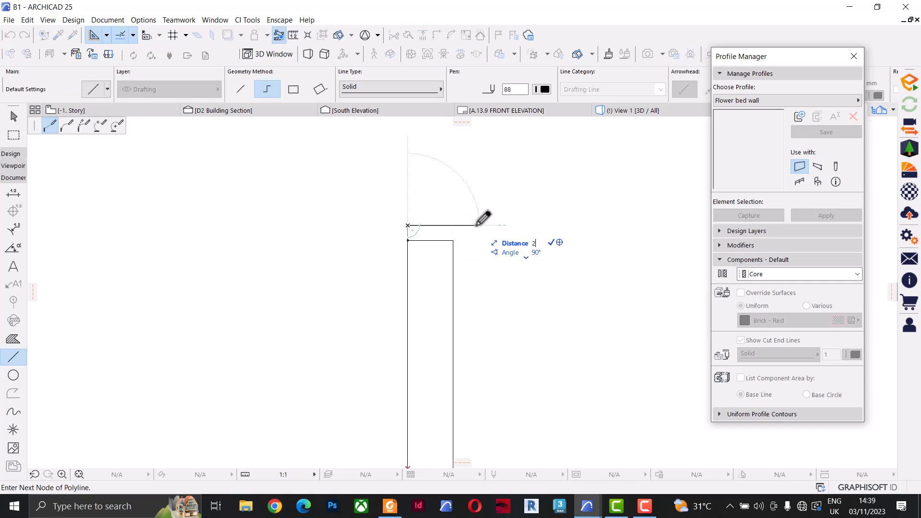
pyautogui.press('Return')
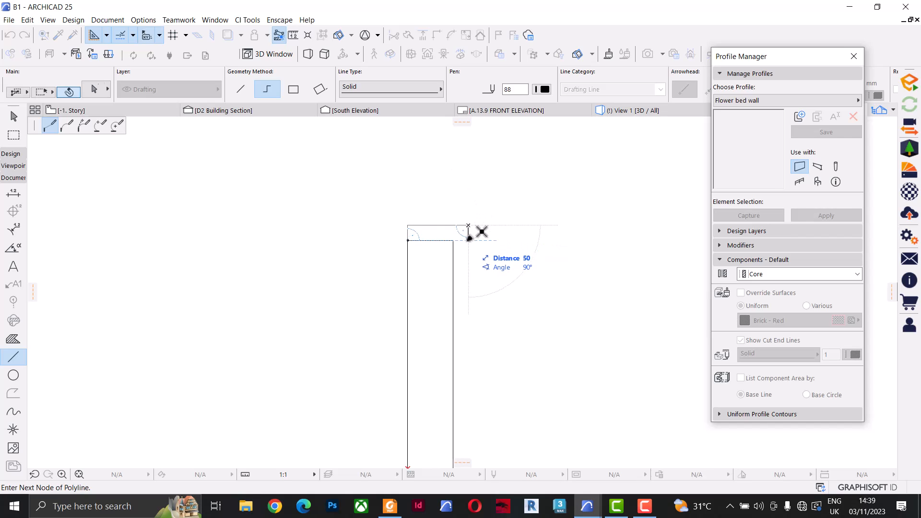
pyautogui.click(468, 240)
pyautogui.click(408, 240)
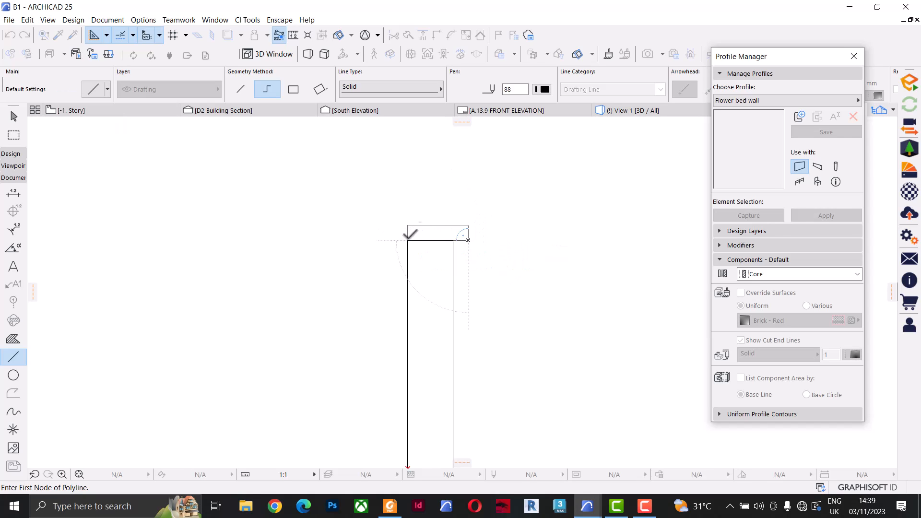
pyautogui.scroll(-3, 415, 239)
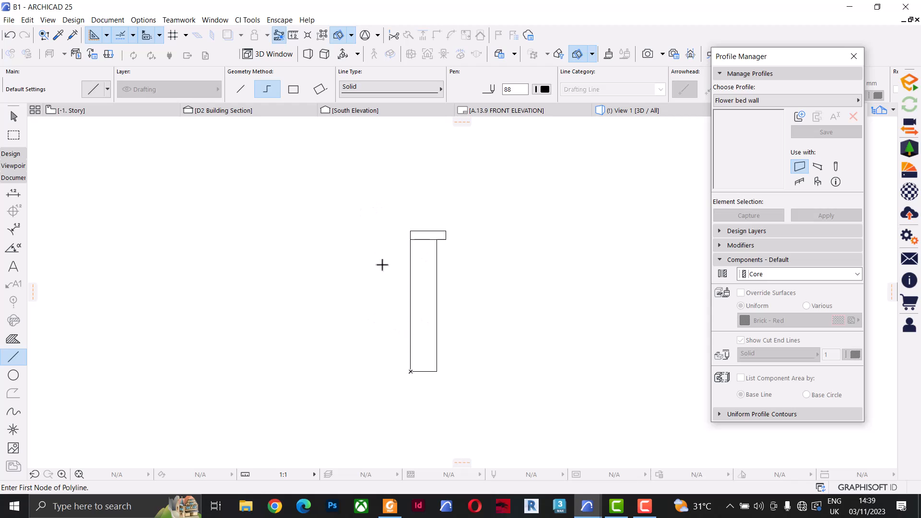
pyautogui.press('Escape')
# Fill the wall body and coping outlines with the Fill tool using Brick - Structural.
pyautogui.scroll(3, 382, 303)
pyautogui.moveTo(374, 300); pyautogui.dragTo(401, 286, button='middle')
pyautogui.click(13, 338)
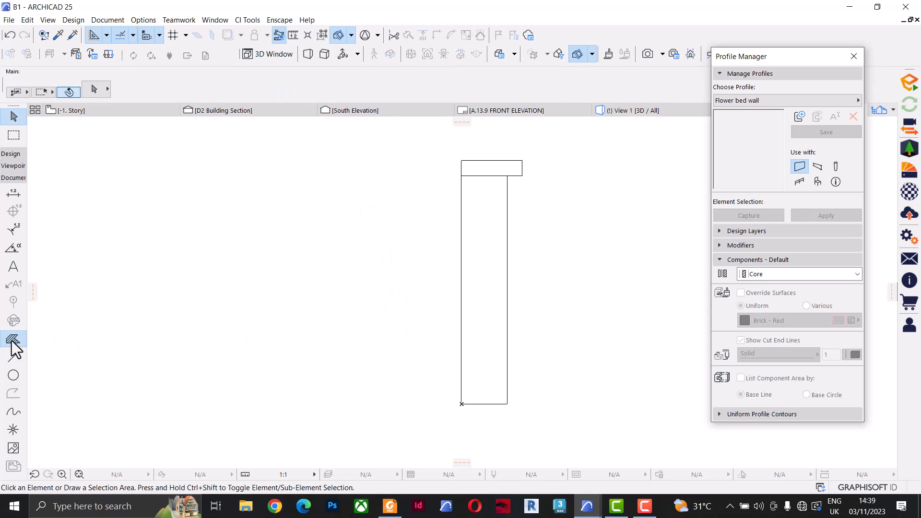
pyautogui.click(488, 271)
pyautogui.click(486, 168)
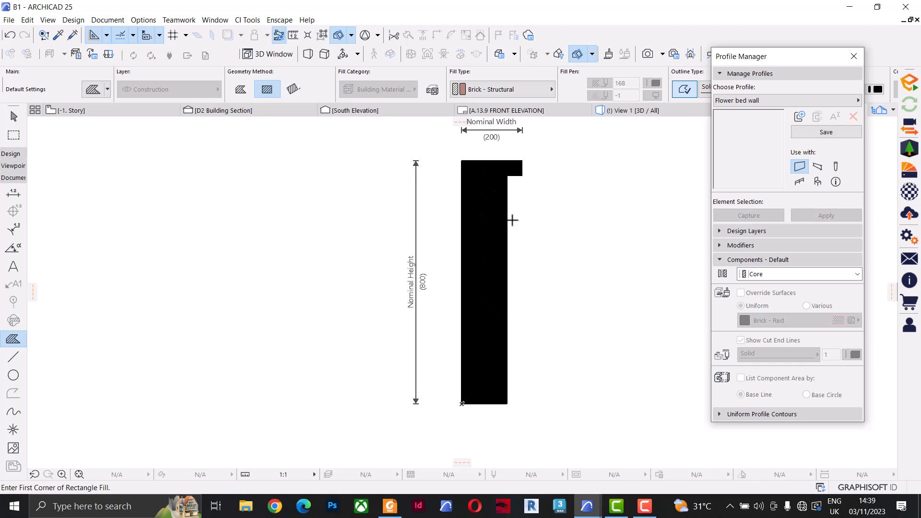
# Change the wall body component's building material to Masonry Block - Structural.
pyautogui.press('Escape')
pyautogui.click(485, 240)
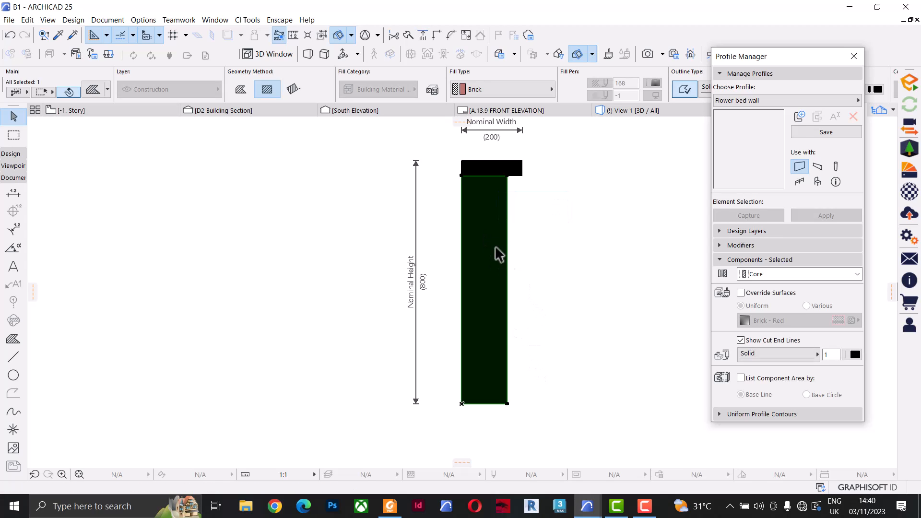
pyautogui.press('Escape')
pyautogui.click(493, 237)
pyautogui.press('Escape')
pyautogui.click(500, 170)
pyautogui.press('Escape')
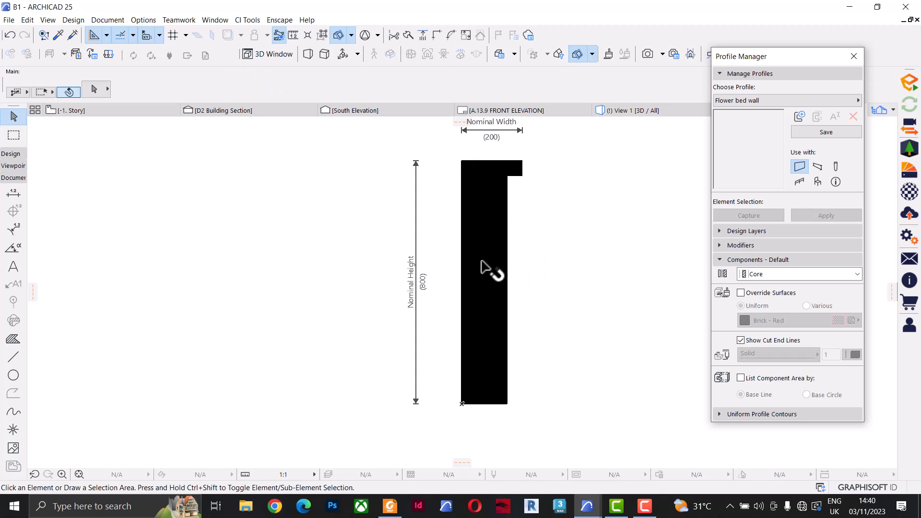
pyautogui.click(484, 264)
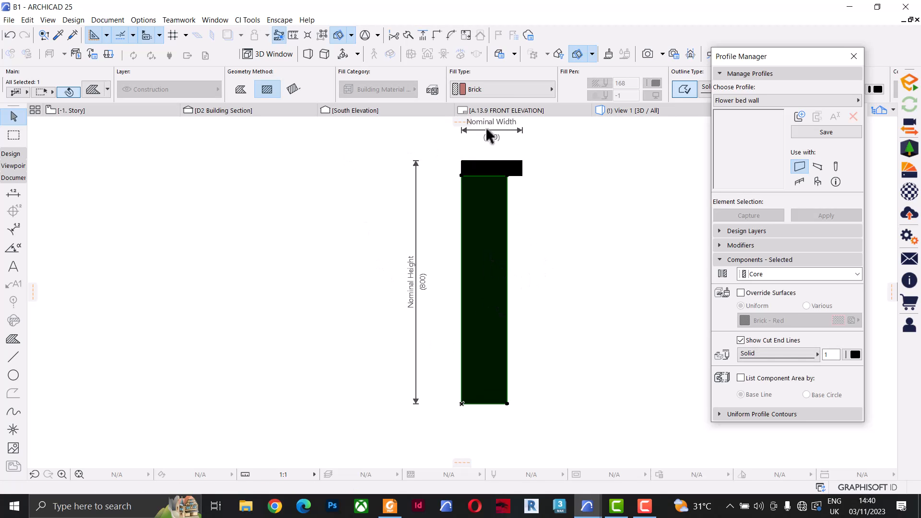
pyautogui.click(516, 92)
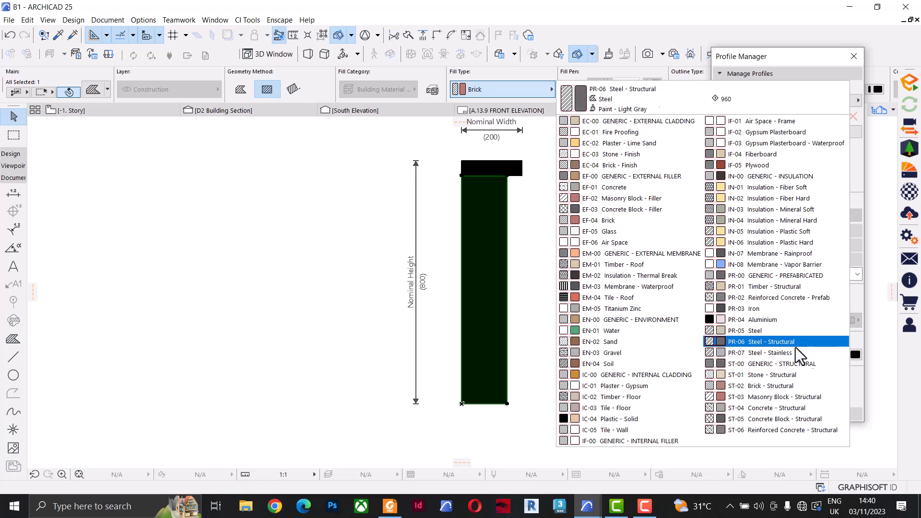
pyautogui.click(797, 397)
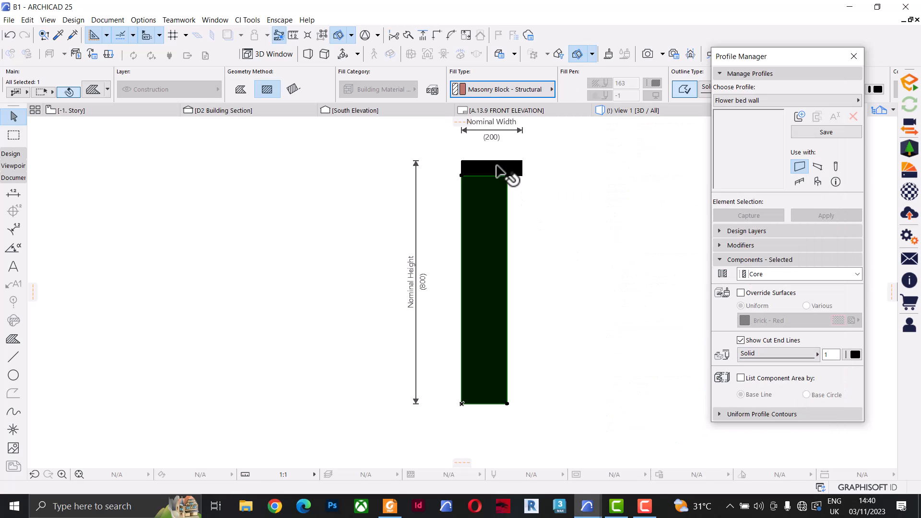
# Change the coping component's building material to Concrete - Structural.
pyautogui.scroll(3, 503, 179)
pyautogui.click(512, 186)
pyautogui.click(512, 92)
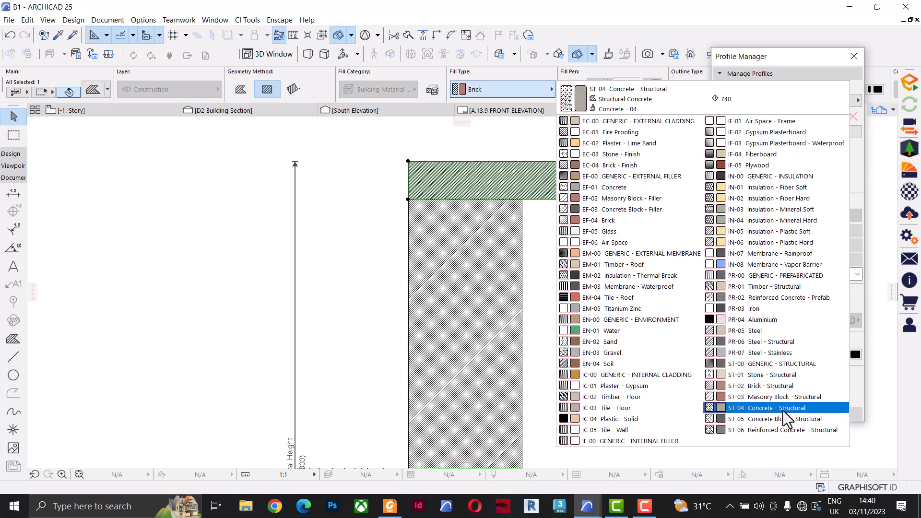
pyautogui.click(781, 409)
# Override the wall body component's surfaces uniformly with Brick - Red.
pyautogui.click(498, 289)
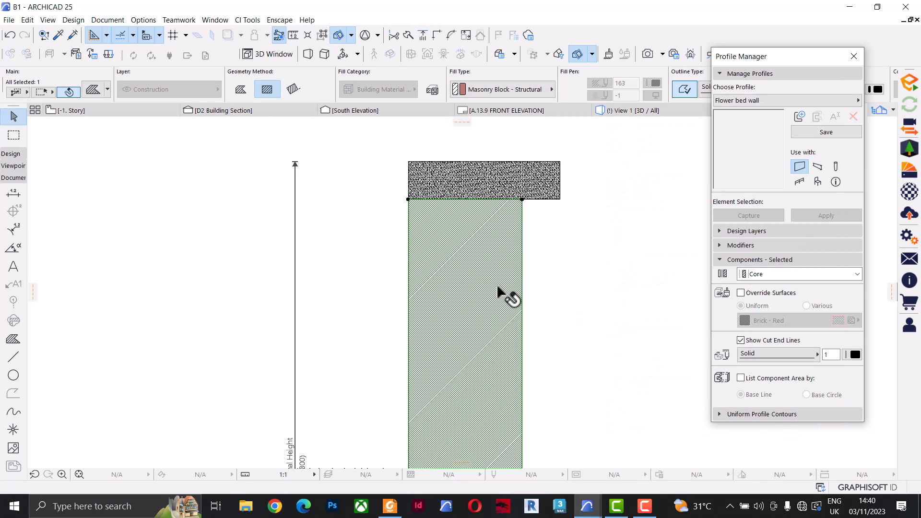
pyautogui.click(743, 294)
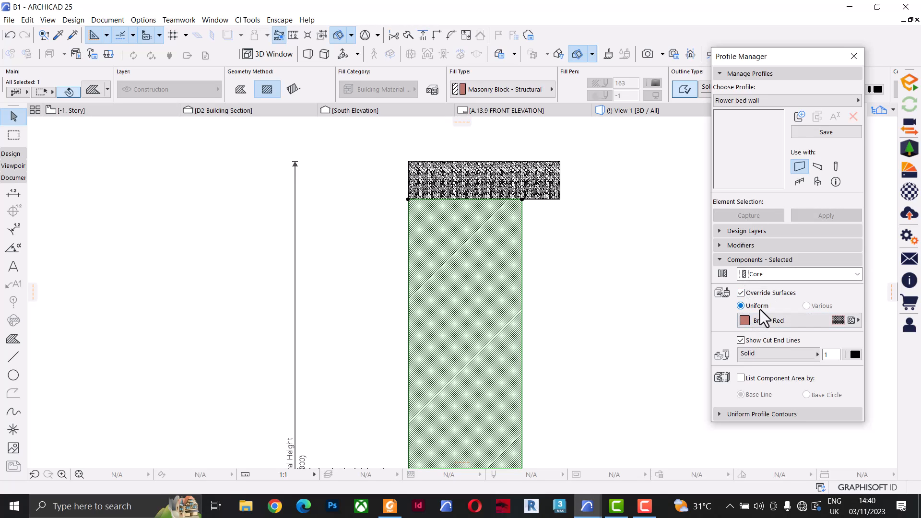
pyautogui.click(764, 320)
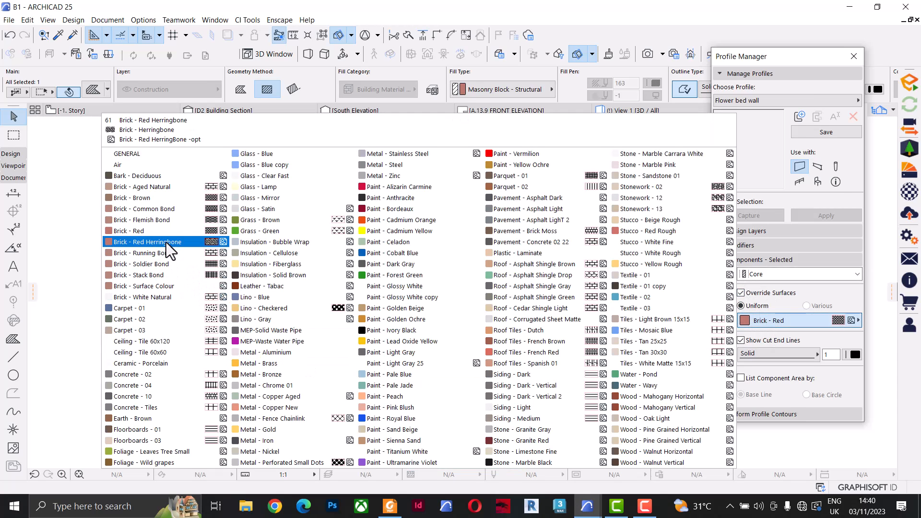
pyautogui.click(165, 231)
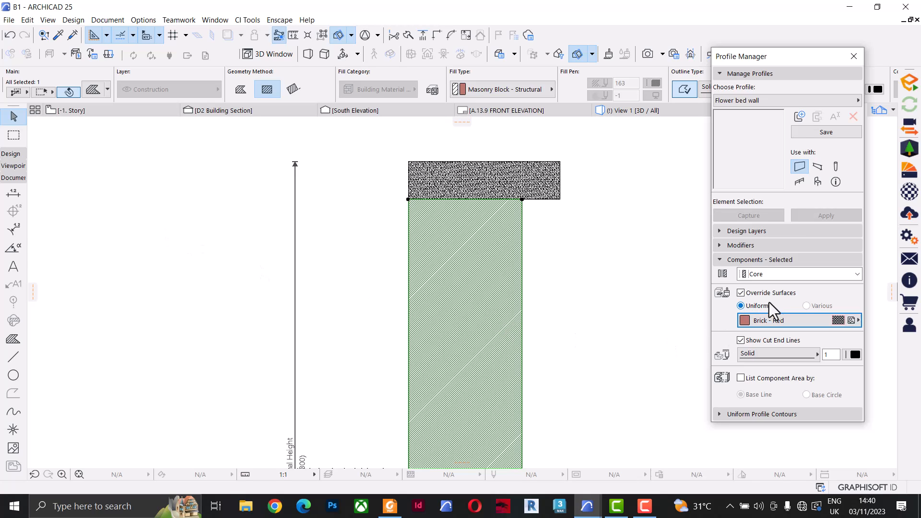
# Override the coping component's surfaces uniformly with Stucco - White Fine and deselect it.
pyautogui.click(494, 192)
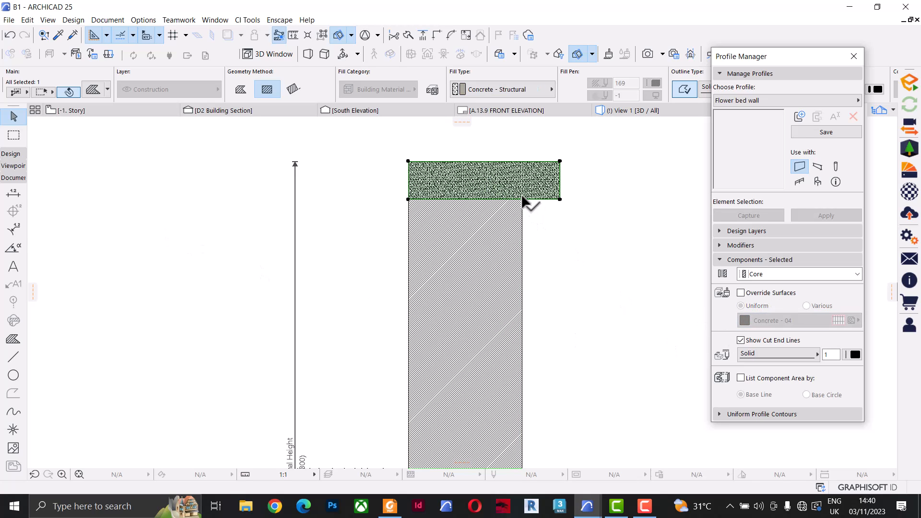
pyautogui.click(757, 319)
pyautogui.click(758, 324)
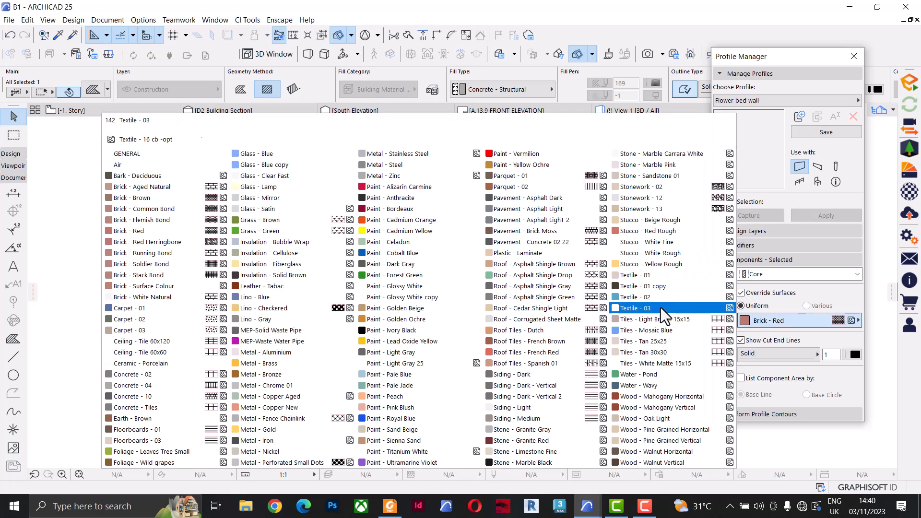
pyautogui.click(660, 243)
pyautogui.scroll(-3, 661, 244)
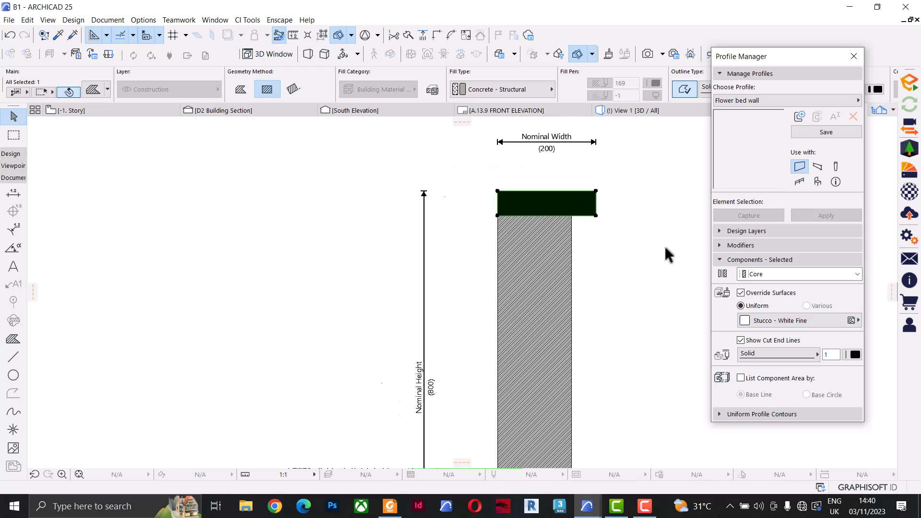
pyautogui.moveTo(542, 263); pyautogui.dragTo(430, 269, button='middle')
pyautogui.scroll(-2, 520, 277)
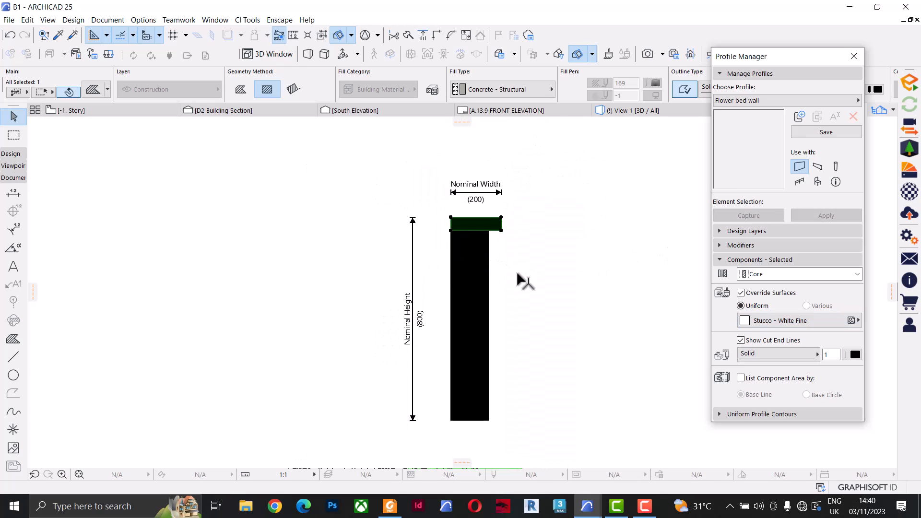
pyautogui.click(541, 299)
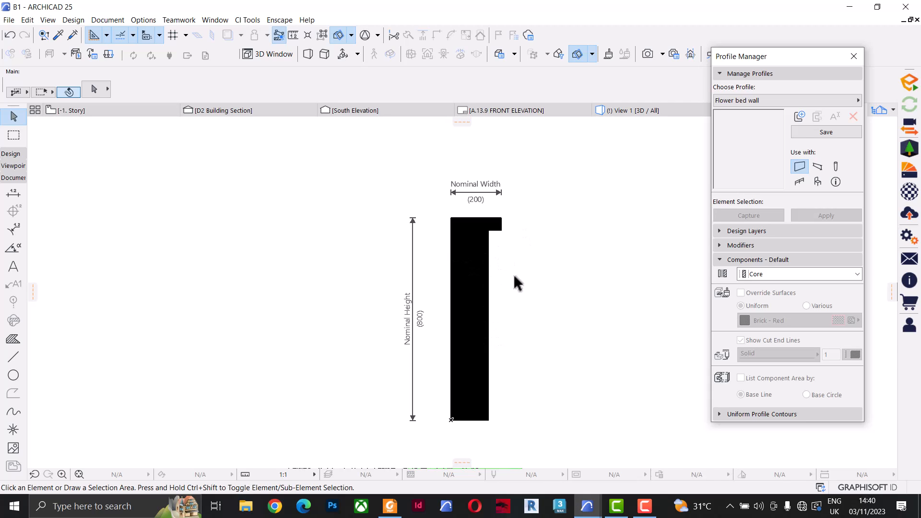
pyautogui.moveTo(517, 287); pyautogui.dragTo(528, 275, button='middle')
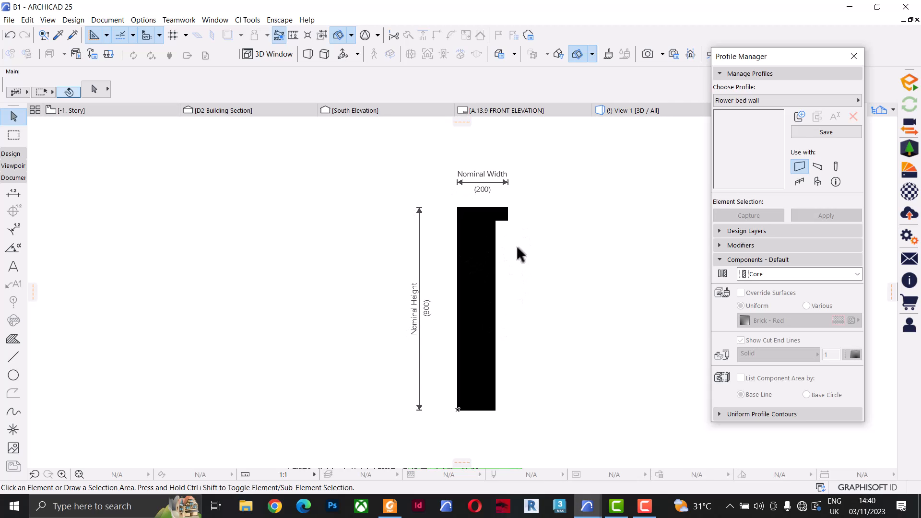
# Save the Flower bed wall profile for use with both walls and beams, and close the Profile Manager.
pyautogui.click(809, 133)
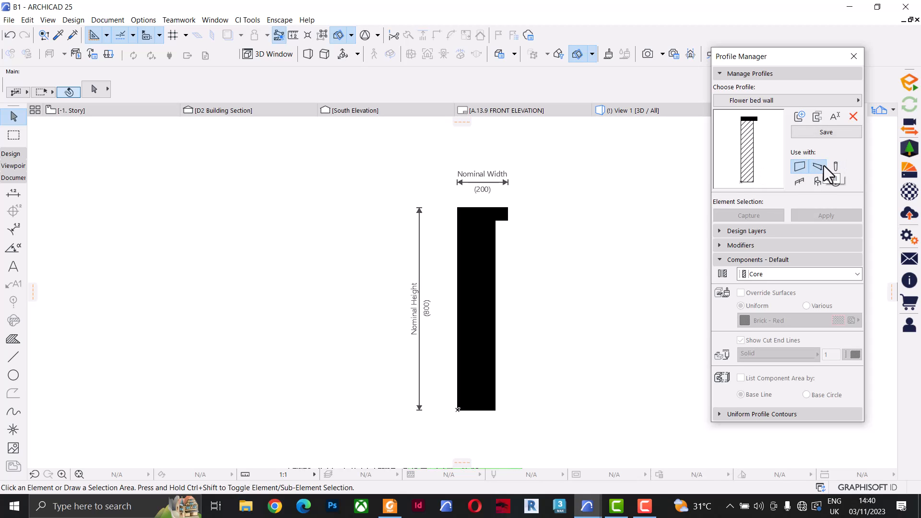
pyautogui.click(809, 137)
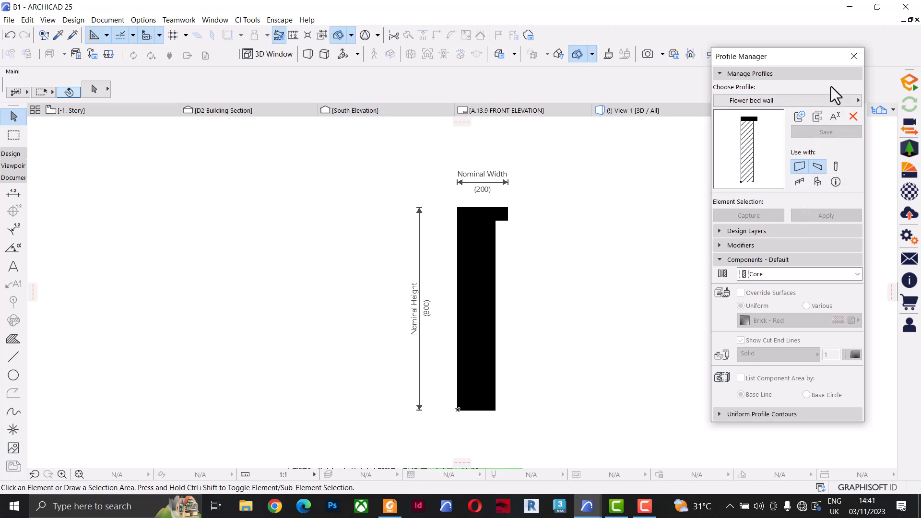
pyautogui.click(853, 57)
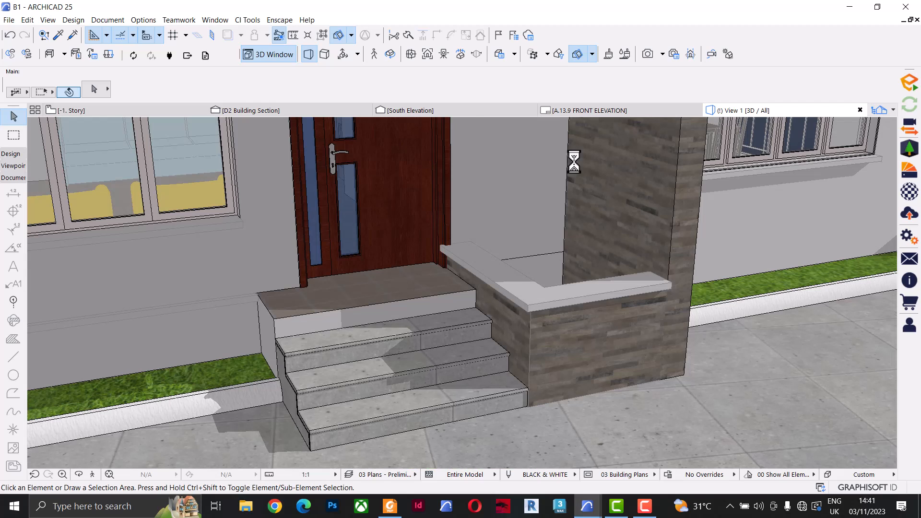
# Set the Wall tool's default structure to Complex Profile with the Flower bed wall profile.
pyautogui.scroll(-5, 508, 251)
pyautogui.keyDown('shift'); pyautogui.moveTo(468, 255); pyautogui.dragTo(461, 286, button='middle'); pyautogui.keyUp('shift')
pyautogui.click(9, 154)
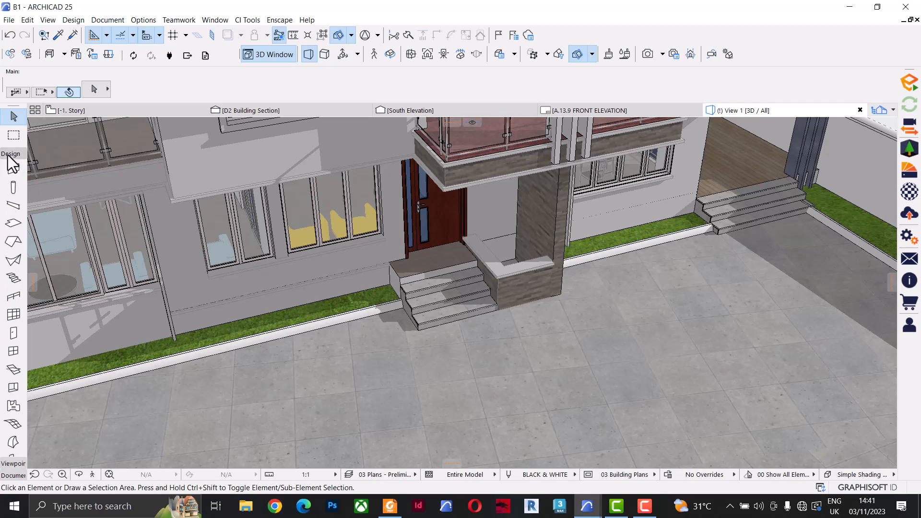
pyautogui.click(10, 172)
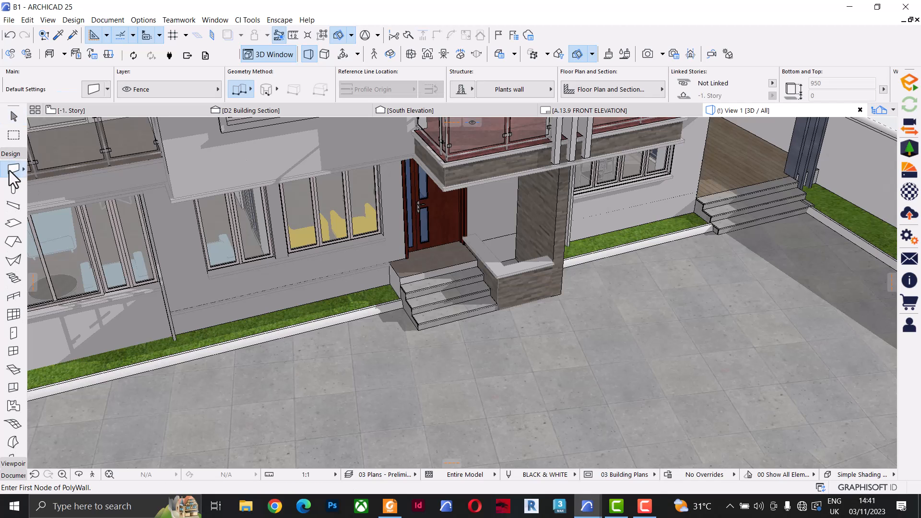
pyautogui.doubleClick(11, 173)
pyautogui.click(379, 52)
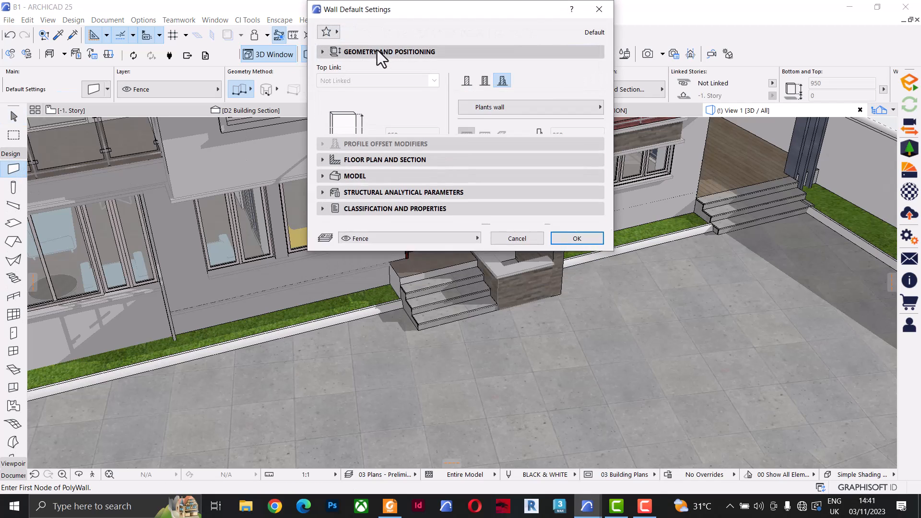
pyautogui.click(467, 81)
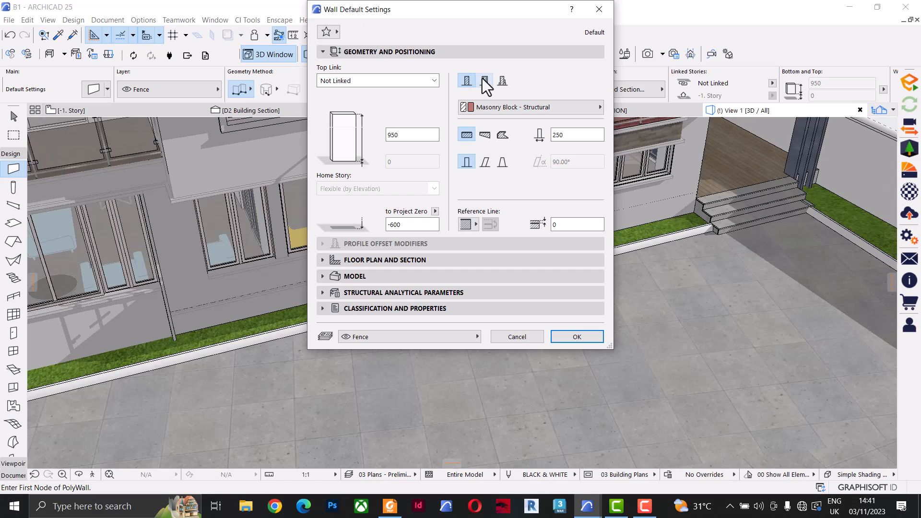
pyautogui.click(484, 80)
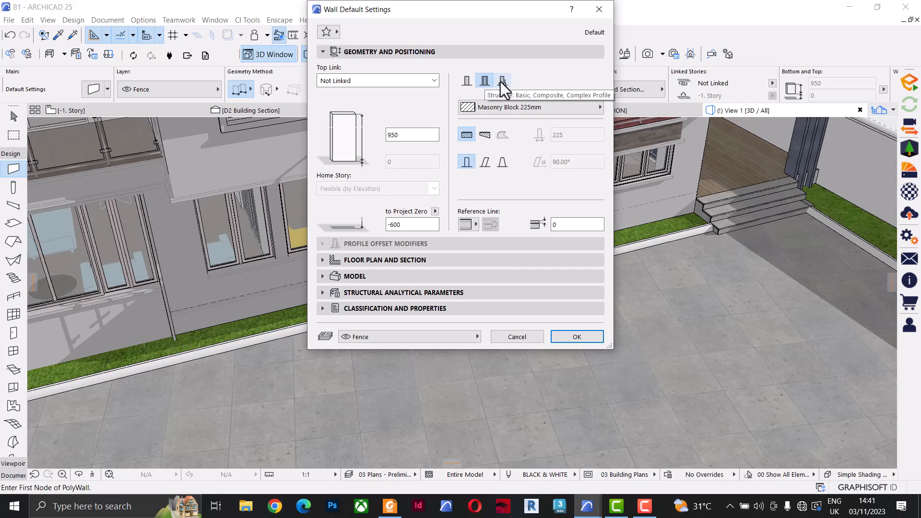
pyautogui.click(502, 82)
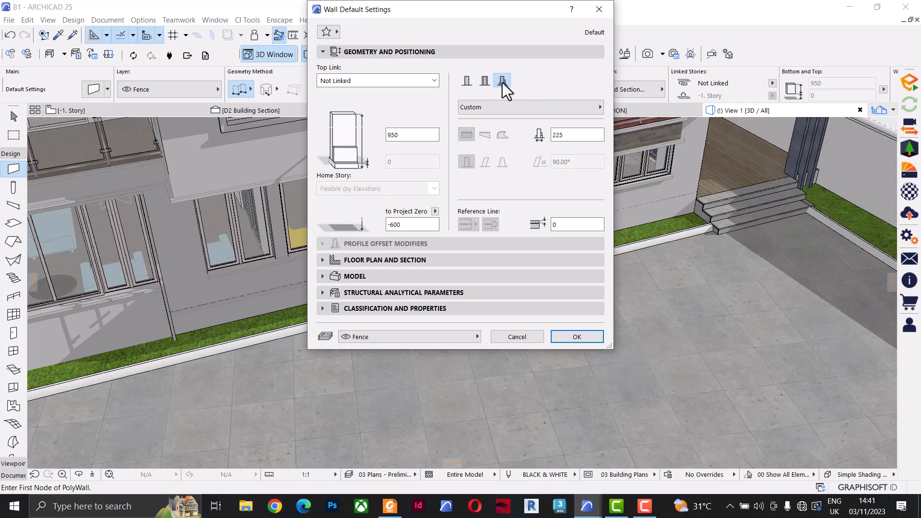
pyautogui.click(505, 105)
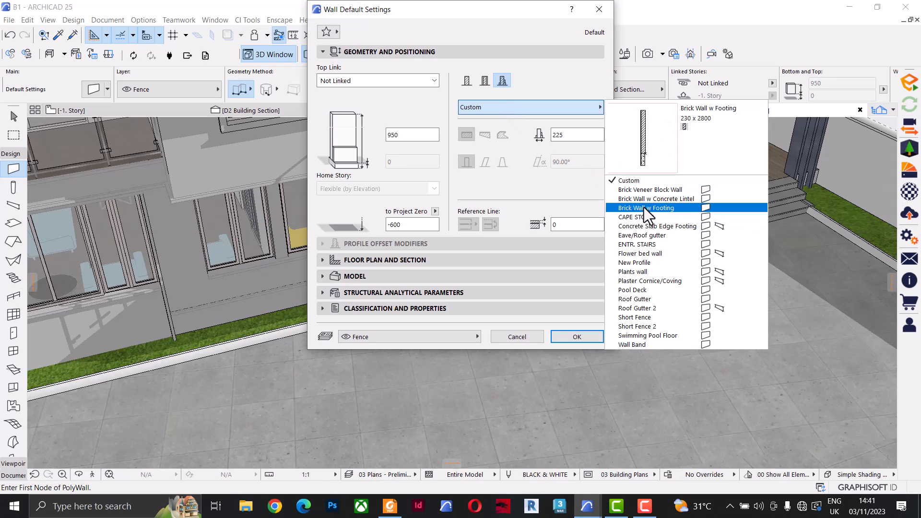
pyautogui.click(657, 254)
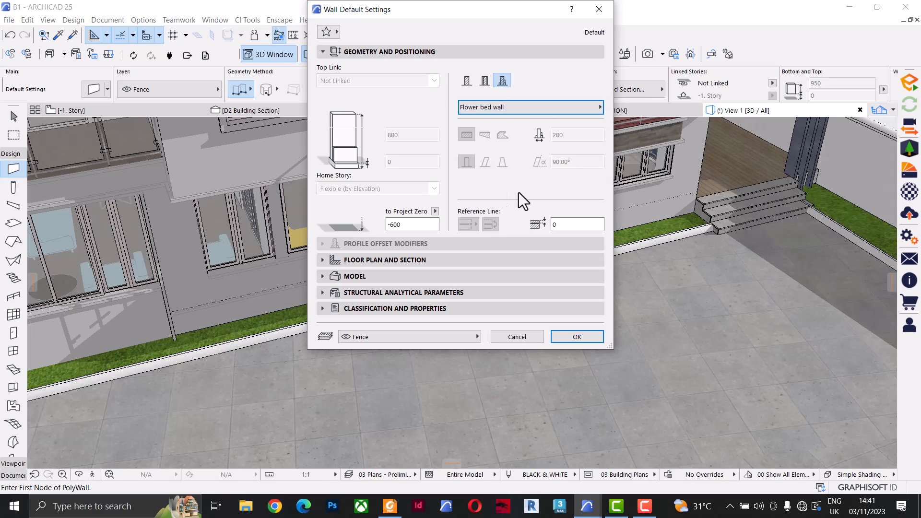
# Turn off the surface overrides in the wall defaults' Model settings and accept the settings.
pyautogui.click(334, 277)
pyautogui.click(330, 149)
pyautogui.click(330, 148)
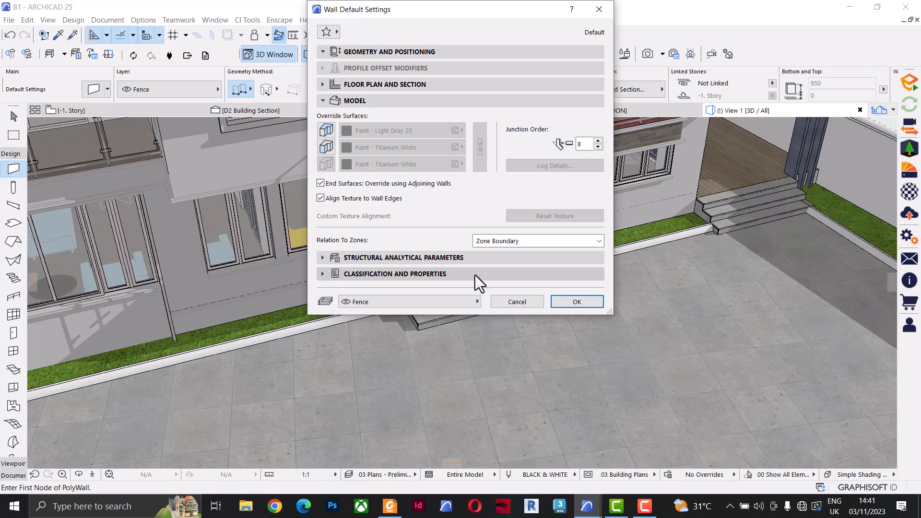
pyautogui.click(574, 302)
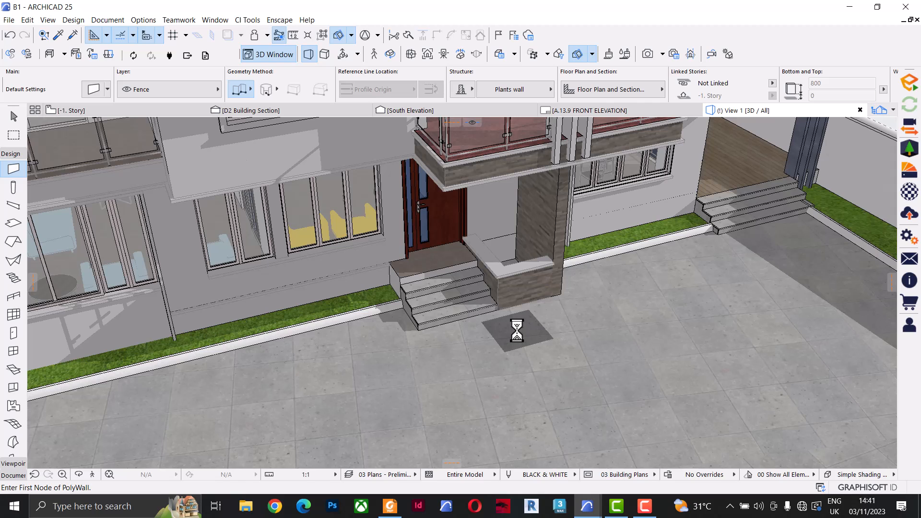
# Draw a U-shaped wall of three perpendicular segments on the paving before the entrance steps, the second about 3350 and the third about 3100 long.
pyautogui.scroll(-1, 519, 350)
pyautogui.moveTo(507, 358); pyautogui.dragTo(475, 293, button='middle')
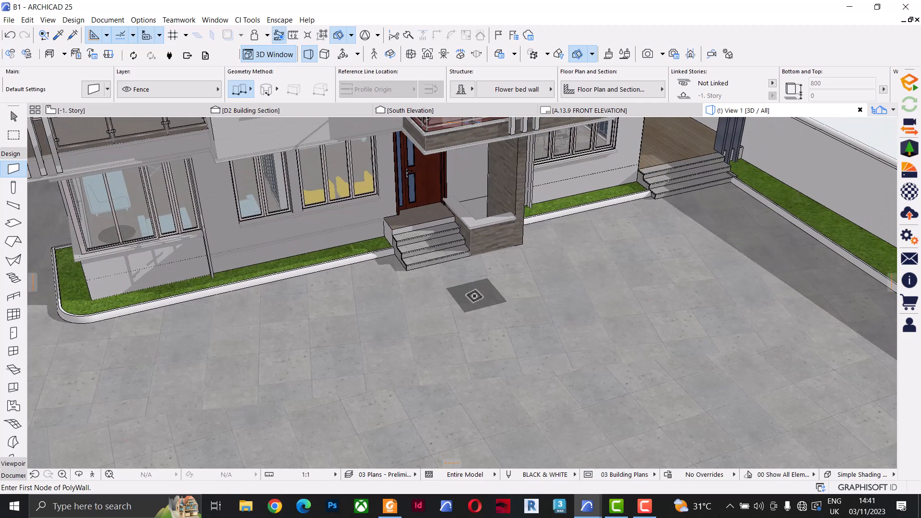
pyautogui.click(457, 317)
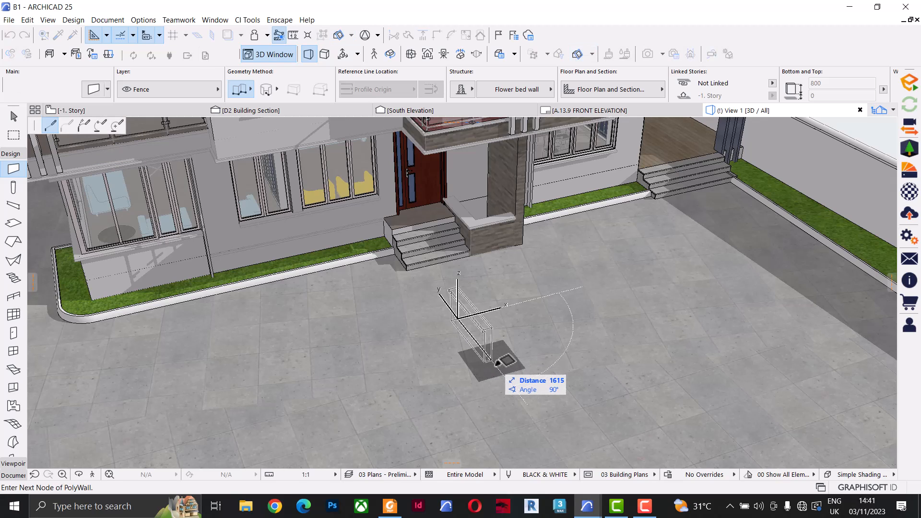
pyautogui.click(525, 408)
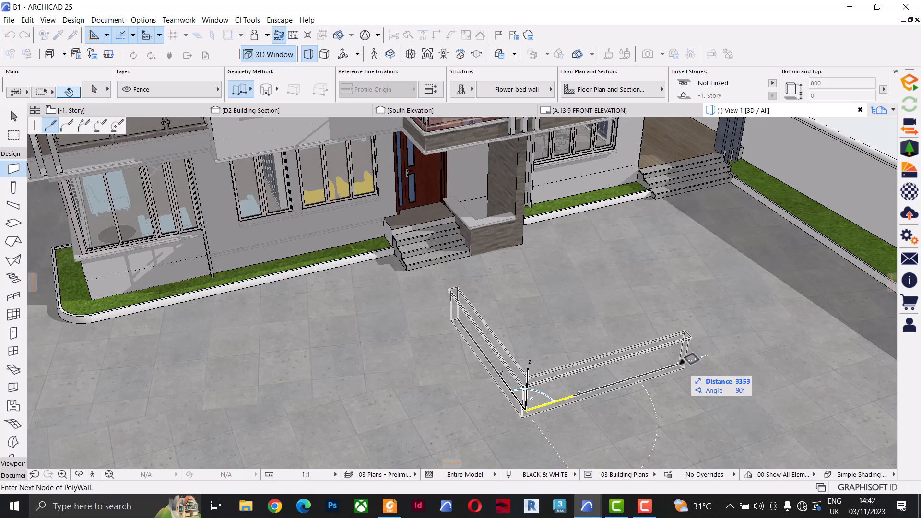
pyautogui.click(681, 362)
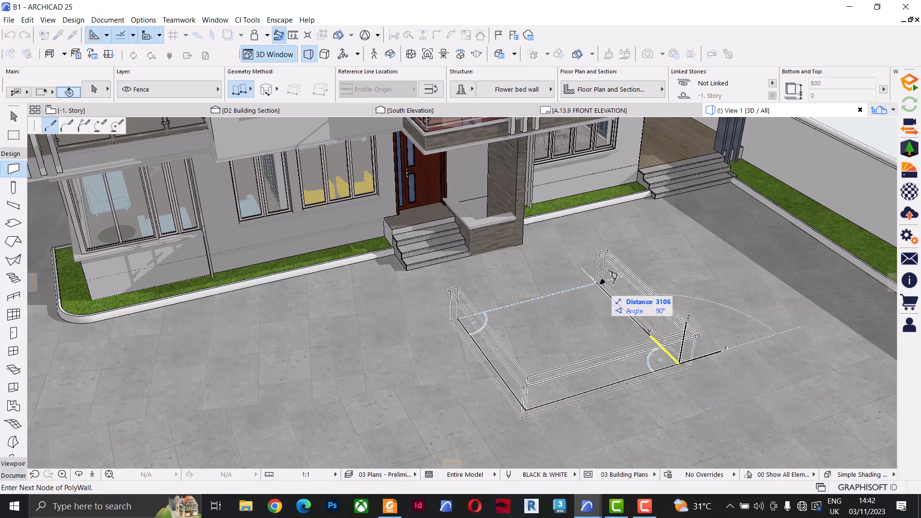
pyautogui.doubleClick(607, 273)
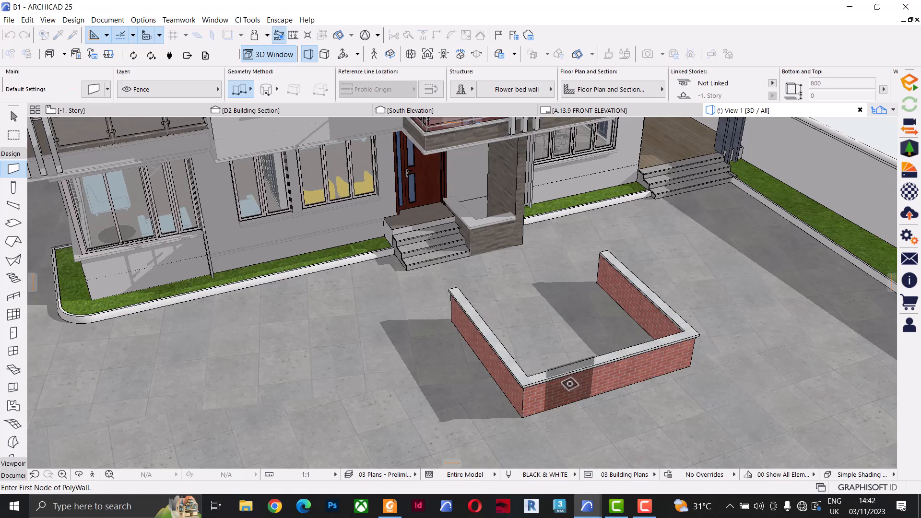
pyautogui.keyDown('shift'); pyautogui.moveTo(542, 405); pyautogui.dragTo(579, 302, button='middle'); pyautogui.keyUp('shift')
pyautogui.scroll(-1, 462, 325)
pyautogui.scroll(3, 461, 325)
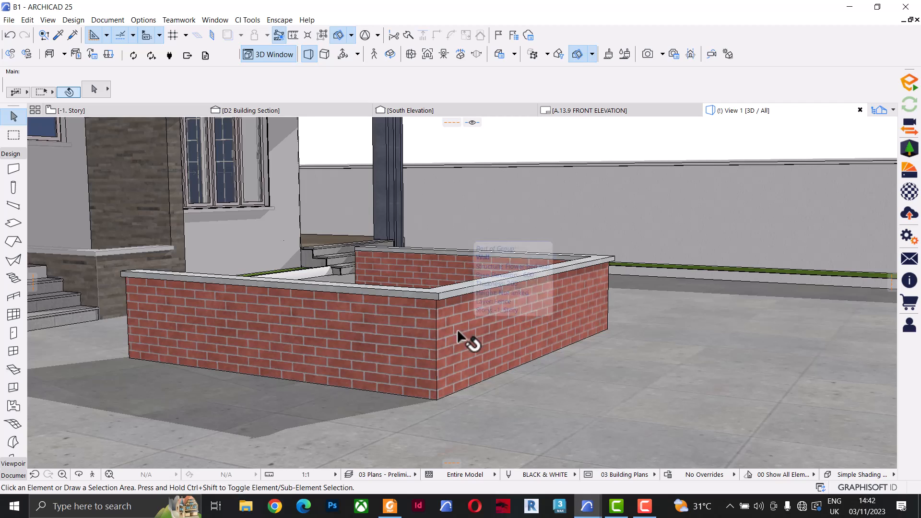
pyautogui.keyDown('shift'); pyautogui.moveTo(428, 324); pyautogui.dragTo(395, 288, button='middle'); pyautogui.keyUp('shift')
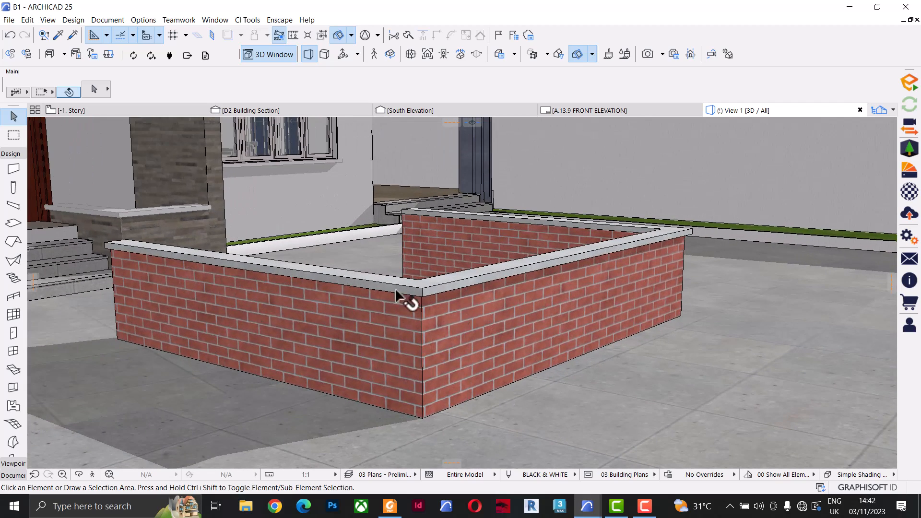
pyautogui.click(144, 219)
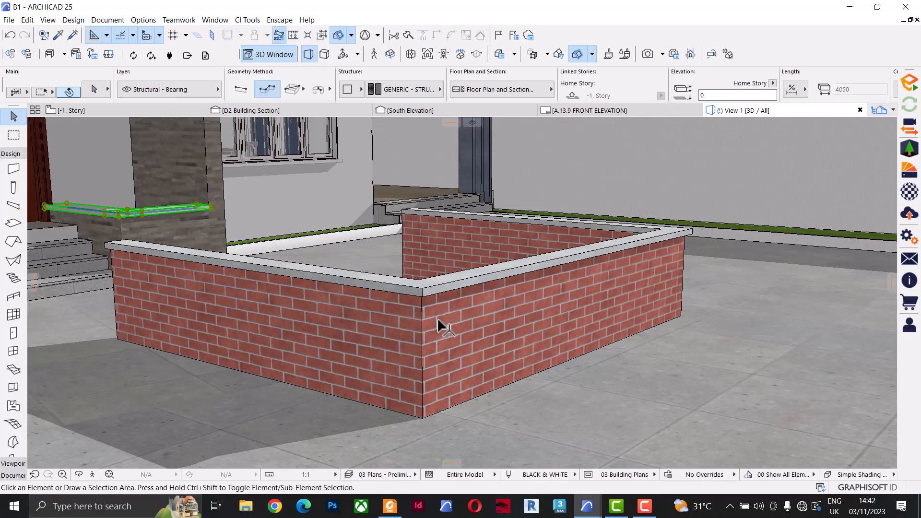
pyautogui.press('Escape')
# Draw a connected six-segment wall with right-angle turns in front of the U-shaped wall, using its settings, the last segment about 1320 long.
pyautogui.keyDown('shift'); pyautogui.moveTo(414, 327); pyautogui.dragTo(317, 373, button='middle'); pyautogui.keyUp('shift')
pyautogui.scroll(-1, 444, 283)
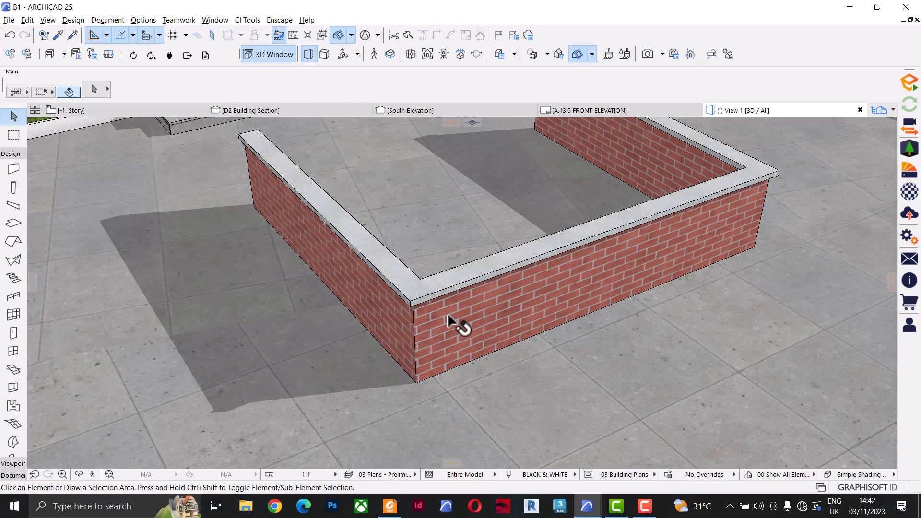
pyautogui.keyDown('alt'); pyautogui.click(450, 311); pyautogui.keyUp('alt')
pyautogui.scroll(-3, 415, 219)
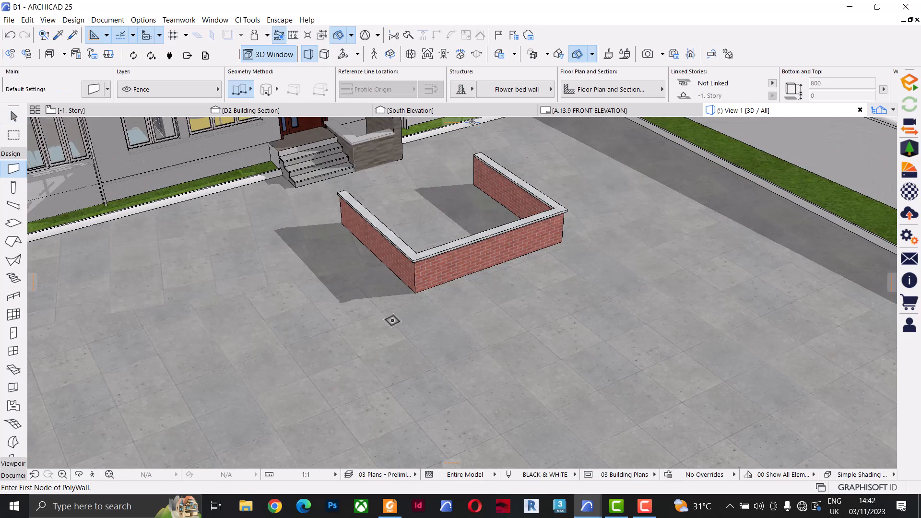
pyautogui.click(383, 386)
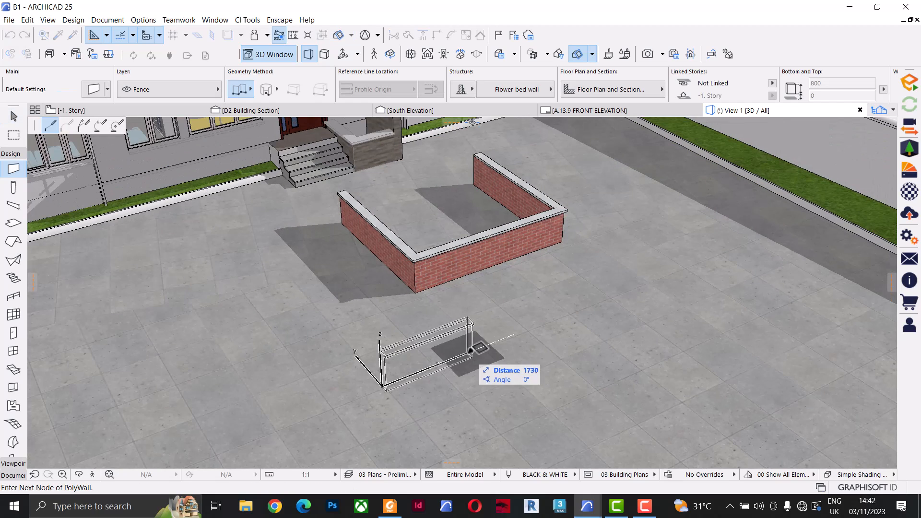
pyautogui.click(505, 337)
pyautogui.click(592, 414)
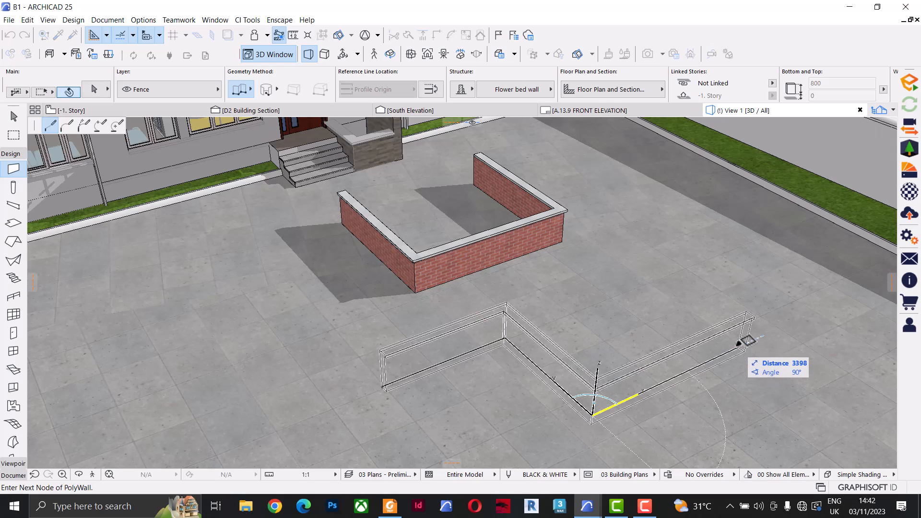
pyautogui.click(739, 345)
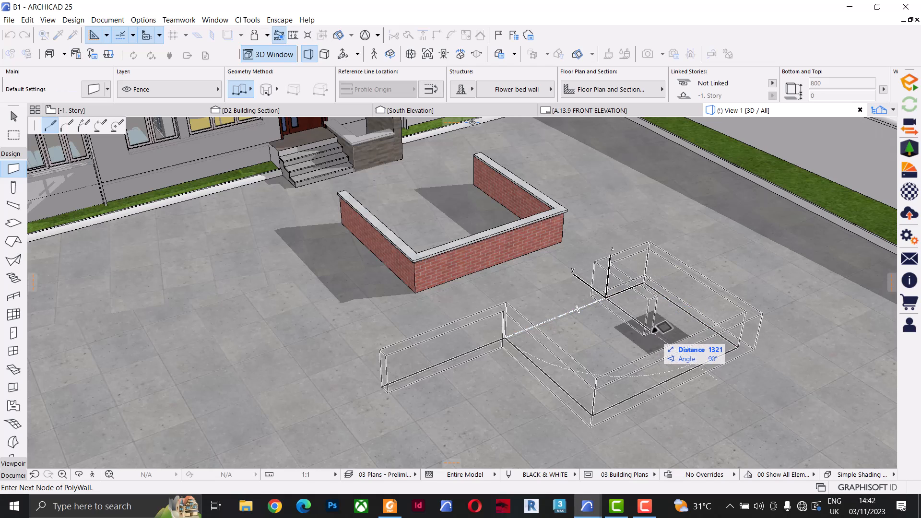
pyautogui.doubleClick(652, 331)
pyautogui.press('Escape')
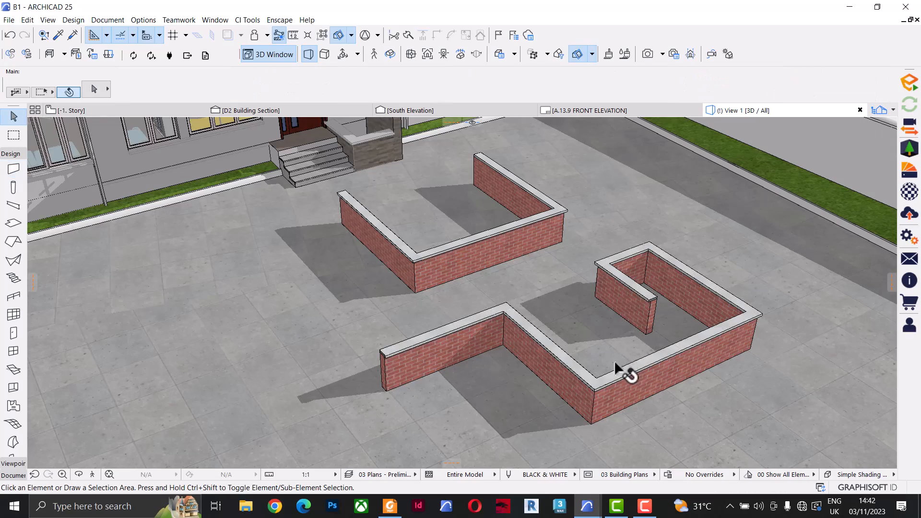
# Suspend grouping and open the profile of the new wall's long front segment for editing.
pyautogui.keyDown('shift'); pyautogui.moveTo(618, 368); pyautogui.dragTo(648, 306, button='middle'); pyautogui.keyUp('shift')
pyautogui.scroll(6, 678, 304)
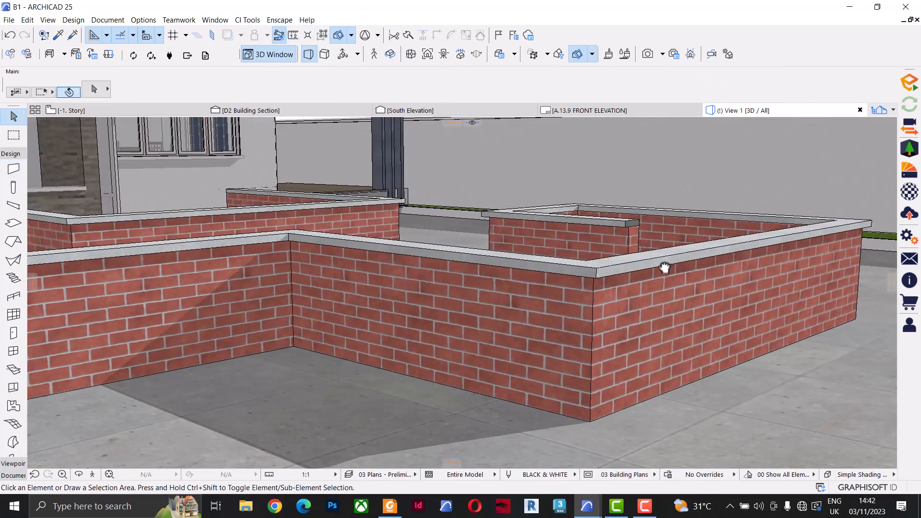
pyautogui.moveTo(664, 267); pyautogui.dragTo(555, 295, button='middle')
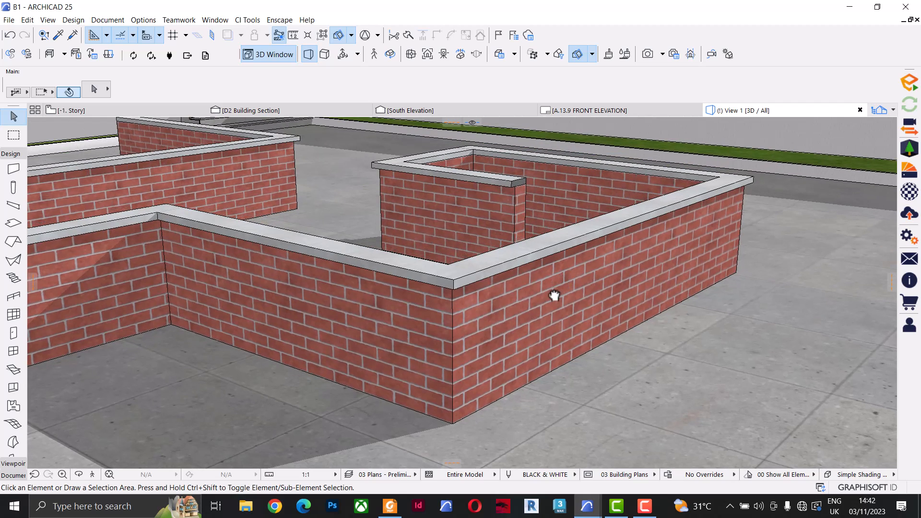
pyautogui.click(544, 293)
pyautogui.press('Escape')
pyautogui.click(531, 294)
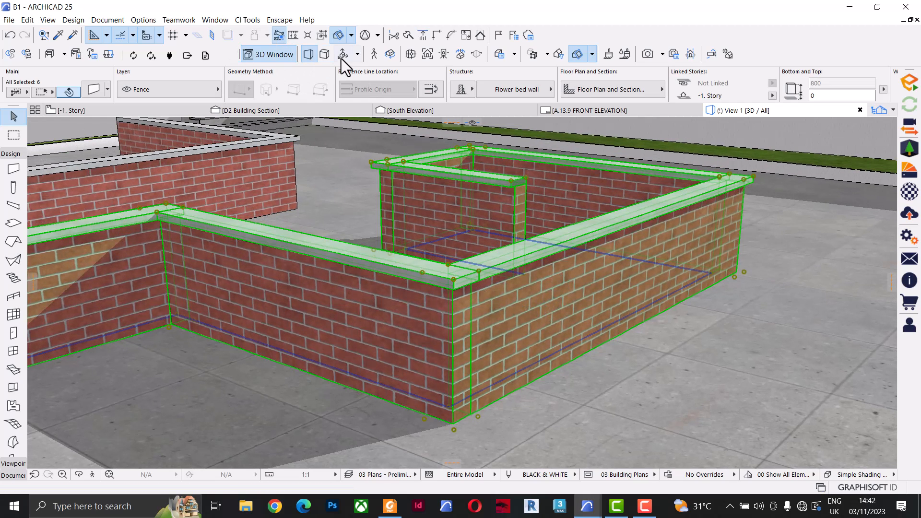
pyautogui.click(323, 35)
pyautogui.click(550, 278)
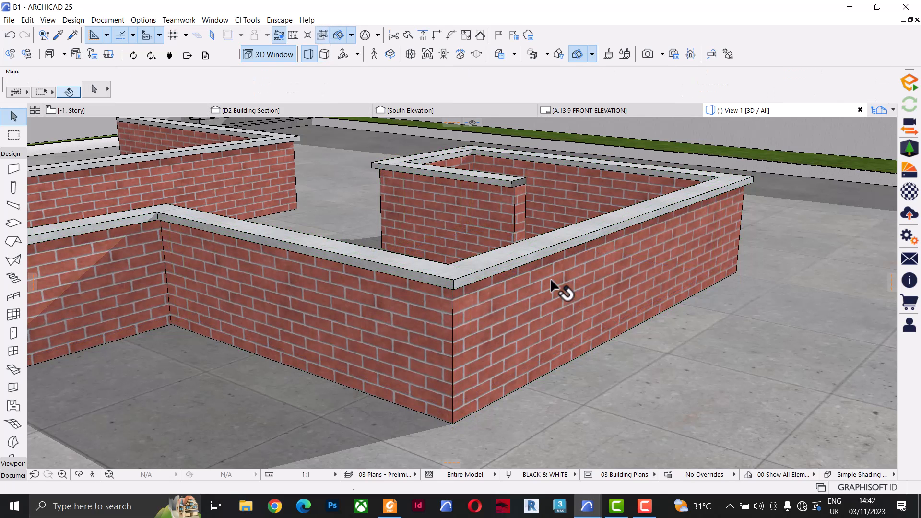
pyautogui.rightClick(549, 277)
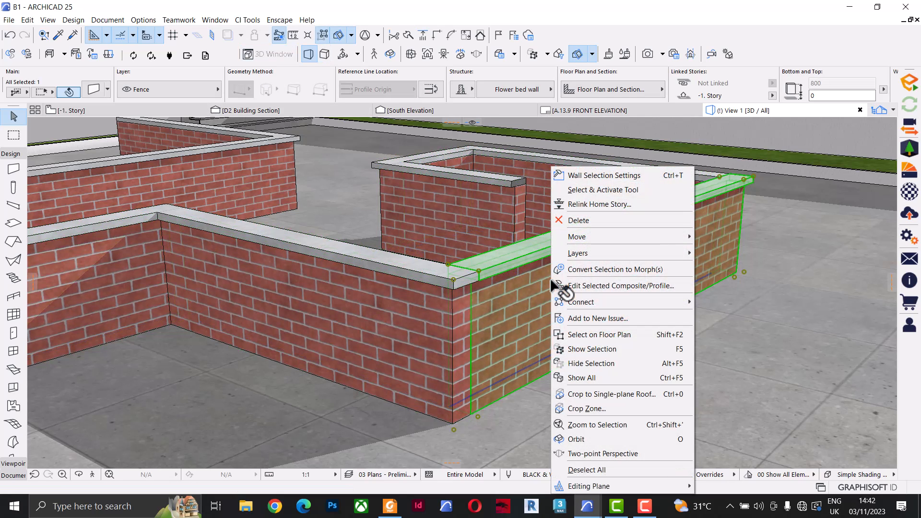
pyautogui.click(623, 286)
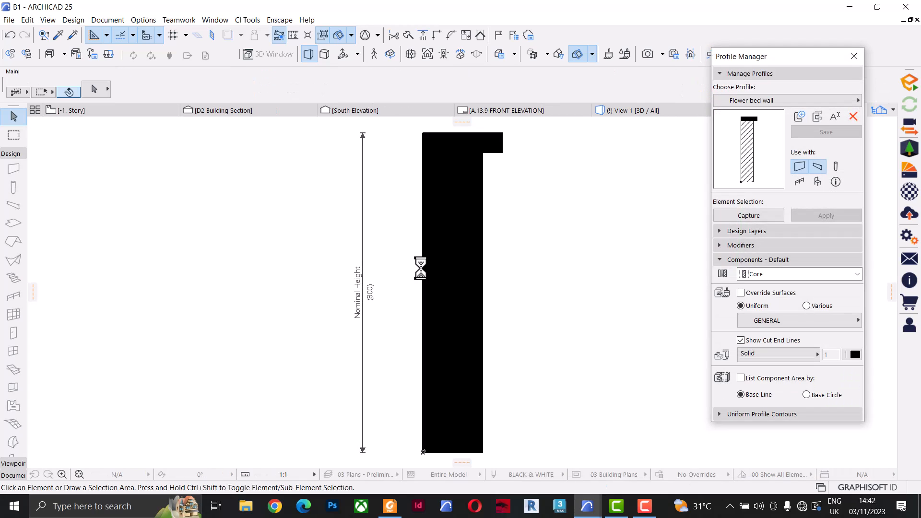
# Add a small rectangular concrete fill at the coping's outer upper corner, making the profile about 235 wide, and save the Flower bed wall profile.
pyautogui.scroll(10, 494, 213)
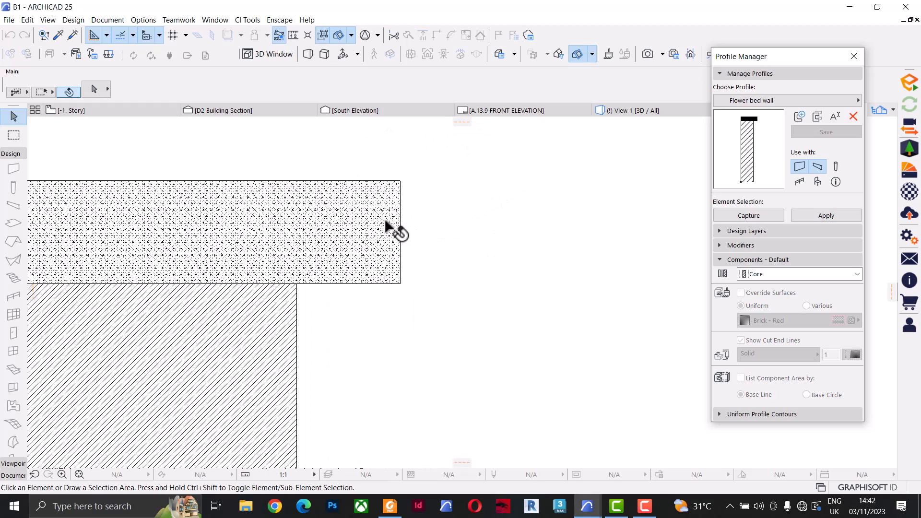
pyautogui.keyDown('alt'); pyautogui.click(380, 217); pyautogui.keyUp('alt')
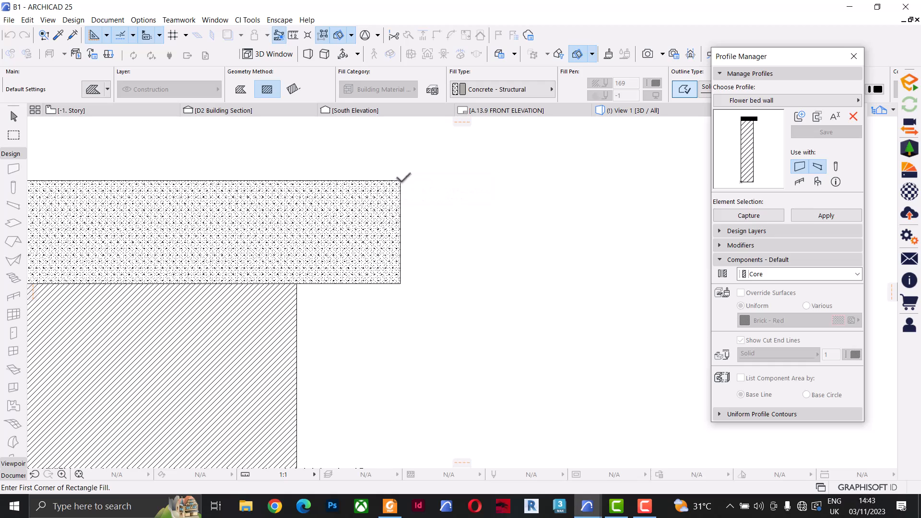
pyautogui.click(400, 180)
pyautogui.click(472, 226)
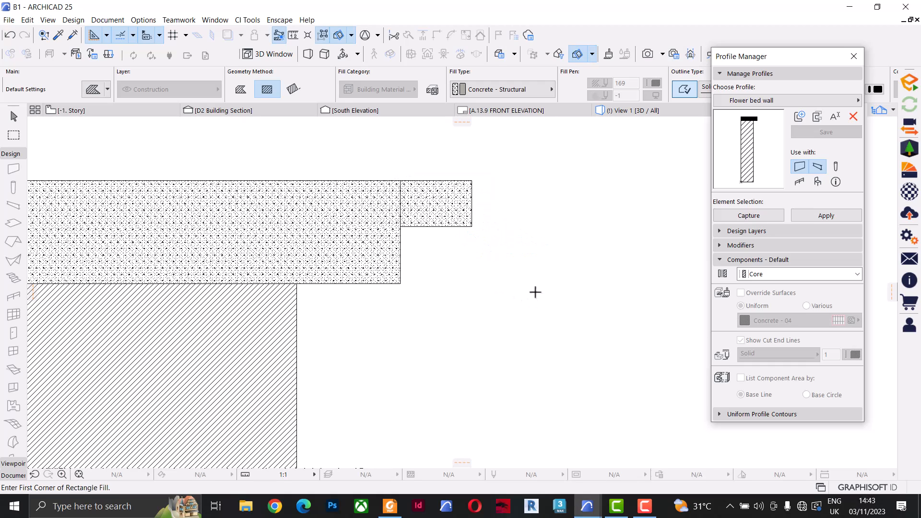
pyautogui.press('Escape')
pyautogui.scroll(-5, 535, 293)
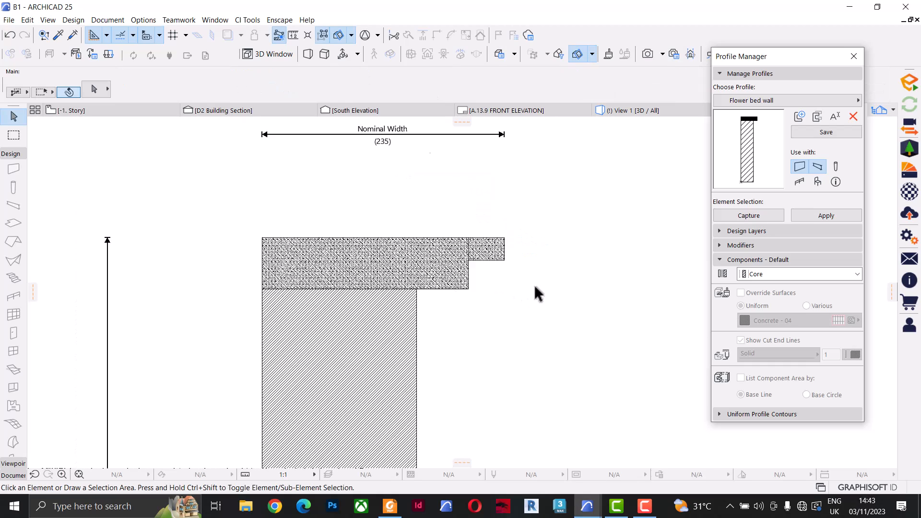
pyautogui.click(808, 133)
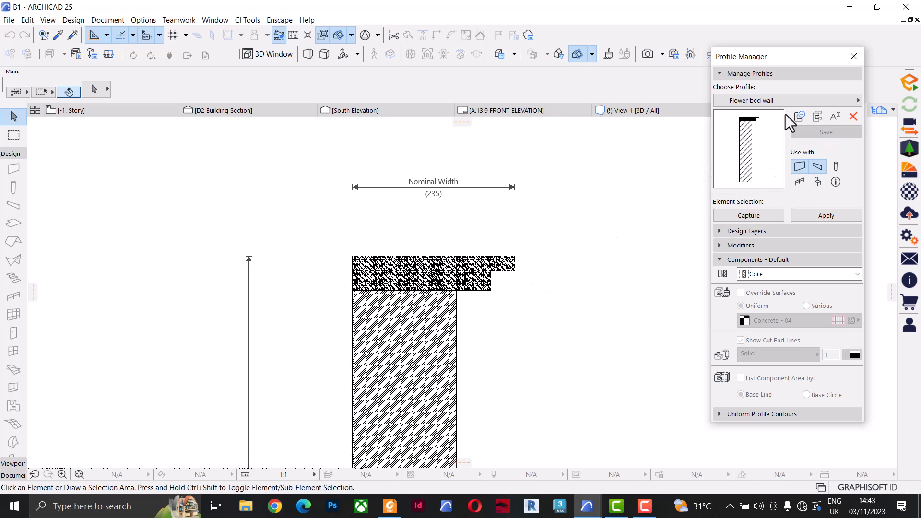
pyautogui.click(845, 56)
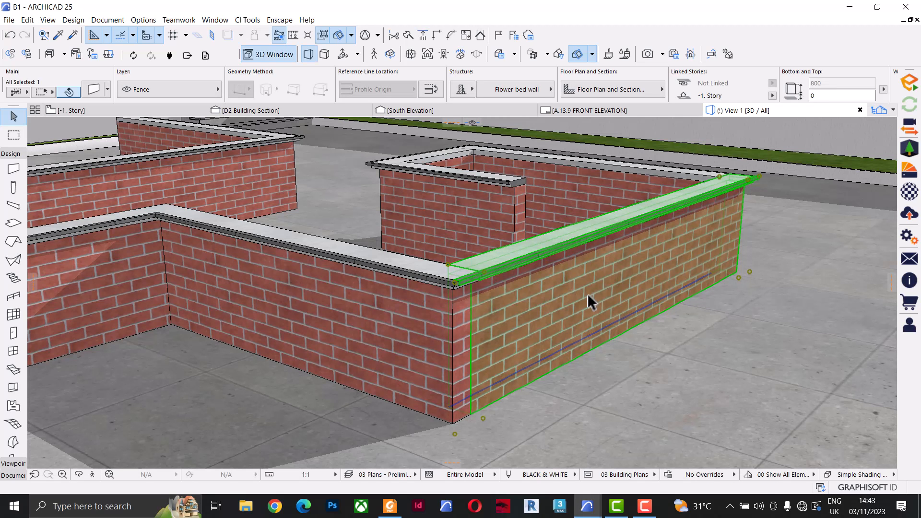
# Examine the stepped coping edge along the walls and at their corners in 3D.
pyautogui.click(772, 180)
pyautogui.scroll(5, 773, 180)
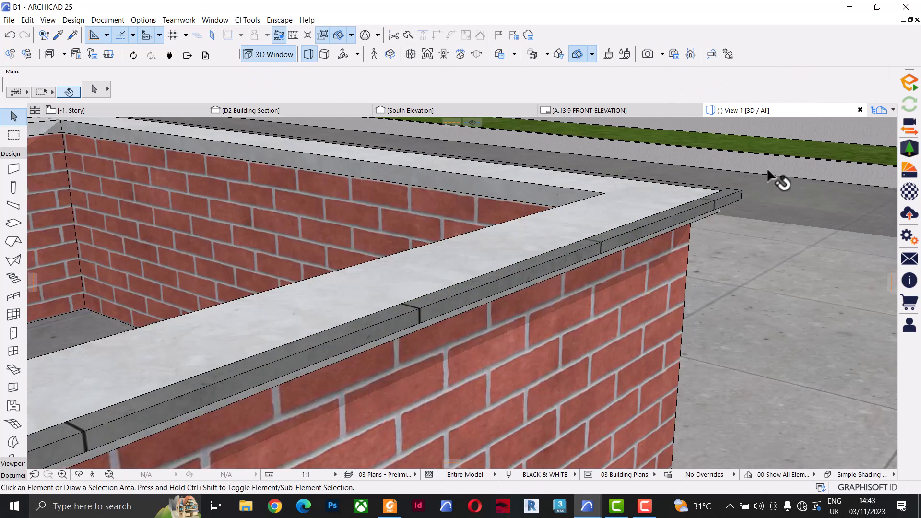
pyautogui.scroll(-1, 719, 203)
pyautogui.keyDown('shift'); pyautogui.moveTo(696, 220); pyautogui.dragTo(470, 241, button='middle'); pyautogui.keyUp('shift')
pyautogui.scroll(-10, 470, 242)
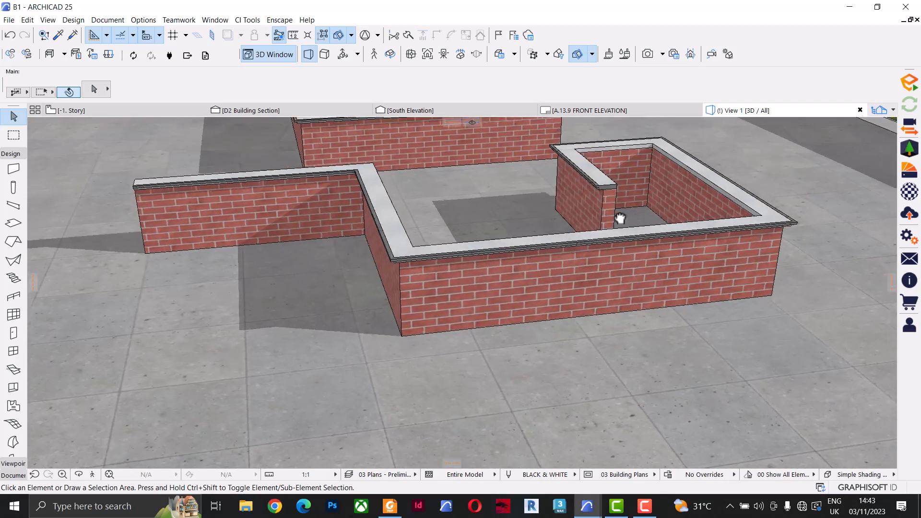
pyautogui.scroll(3, 407, 224)
pyautogui.keyDown('shift'); pyautogui.moveTo(407, 224); pyautogui.dragTo(641, 247, button='middle'); pyautogui.keyUp('shift')
pyautogui.scroll(-10, 422, 277)
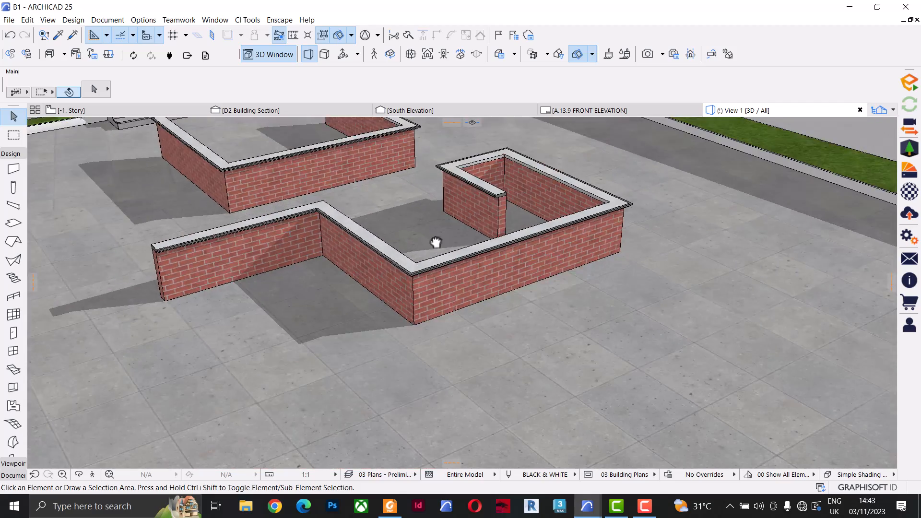
# Select the eave wall section below the roof corner and open its Eave/Roof gutter profile.
pyautogui.moveTo(435, 242); pyautogui.dragTo(525, 338, button='middle')
pyautogui.scroll(-2, 515, 317)
pyautogui.moveTo(482, 211); pyautogui.dragTo(565, 407, button='middle')
pyautogui.keyDown('shift'); pyautogui.moveTo(551, 270); pyautogui.dragTo(483, 252, button='middle'); pyautogui.keyUp('shift')
pyautogui.moveTo(563, 129); pyautogui.dragTo(551, 195, button='middle')
pyautogui.scroll(4, 551, 195)
pyautogui.scroll(6, 552, 201)
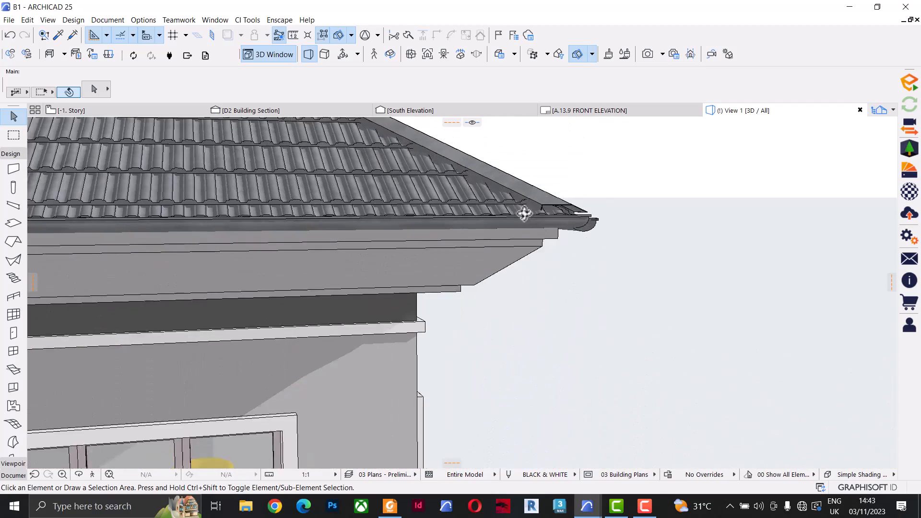
pyautogui.scroll(-4, 451, 226)
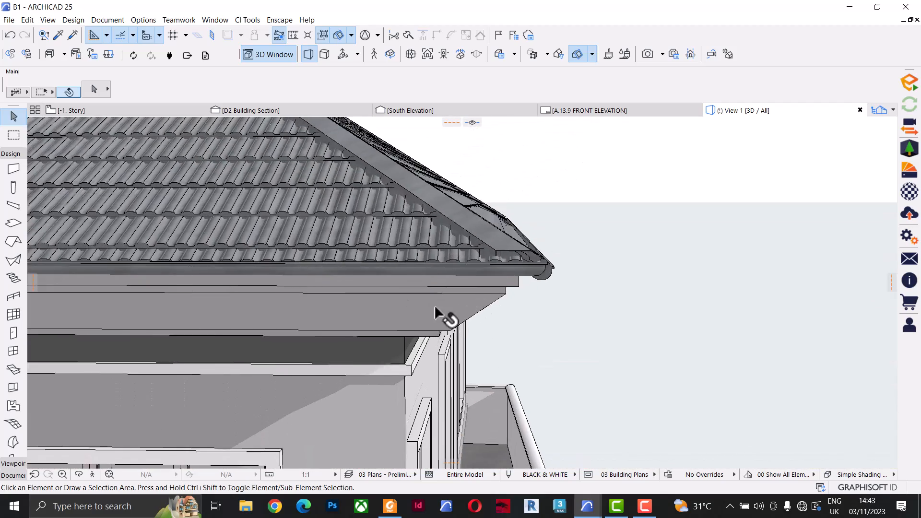
pyautogui.click(510, 318)
pyautogui.keyDown('shift'); pyautogui.moveTo(576, 255); pyautogui.dragTo(452, 259, button='middle'); pyautogui.keyUp('shift')
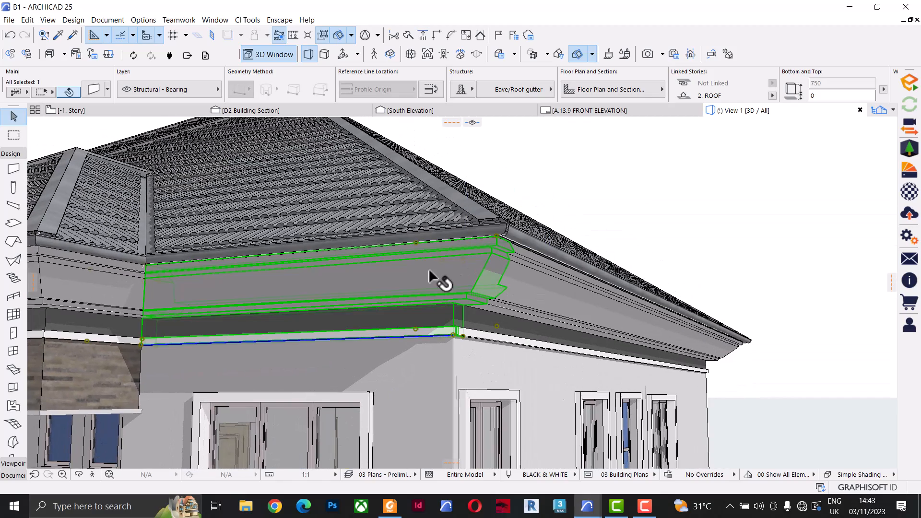
pyautogui.rightClick(438, 274)
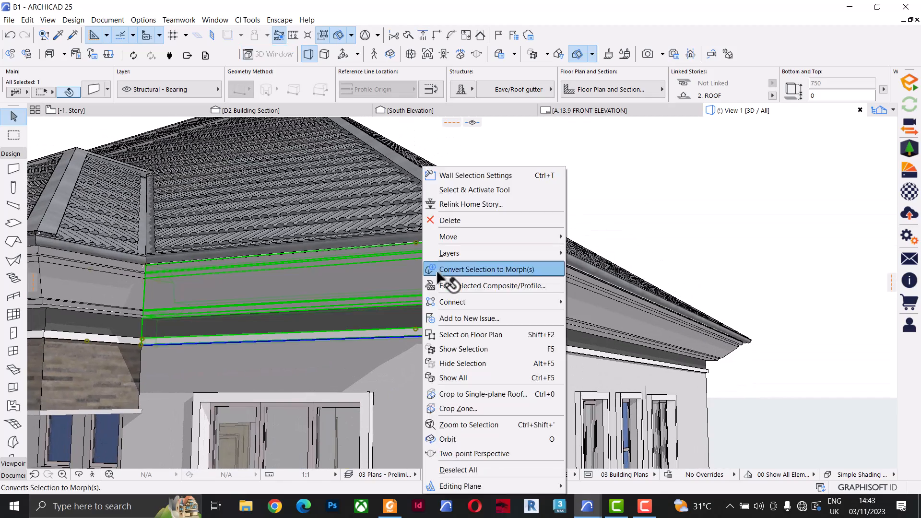
pyautogui.click(468, 288)
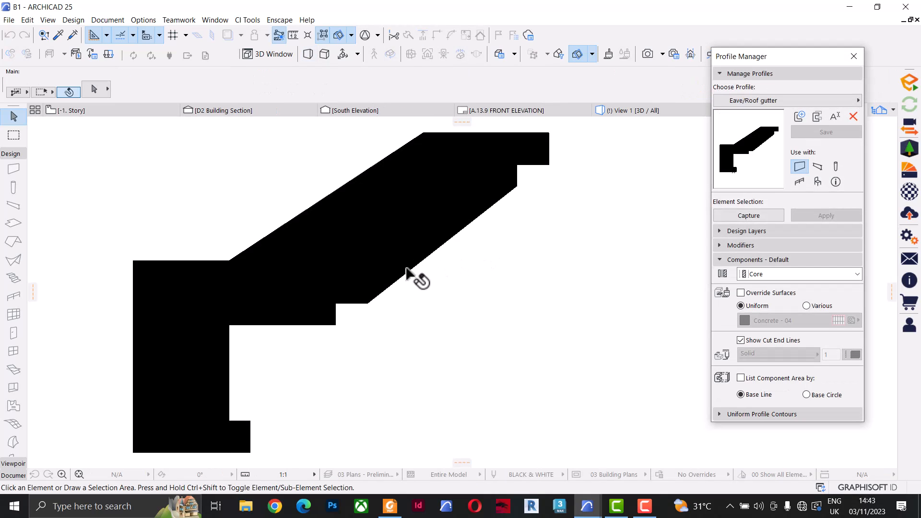
# Inspect the surface overrides of the sloped eave fill and the vertical fill below it, then close the Profile Manager.
pyautogui.scroll(-6, 407, 268)
pyautogui.moveTo(451, 270); pyautogui.dragTo(566, 268, button='middle')
pyautogui.scroll(5, 515, 266)
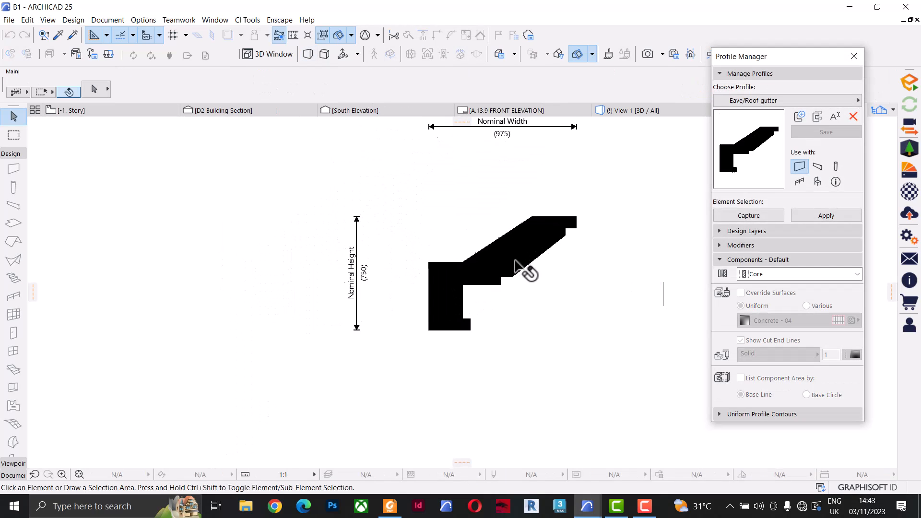
pyautogui.click(473, 254)
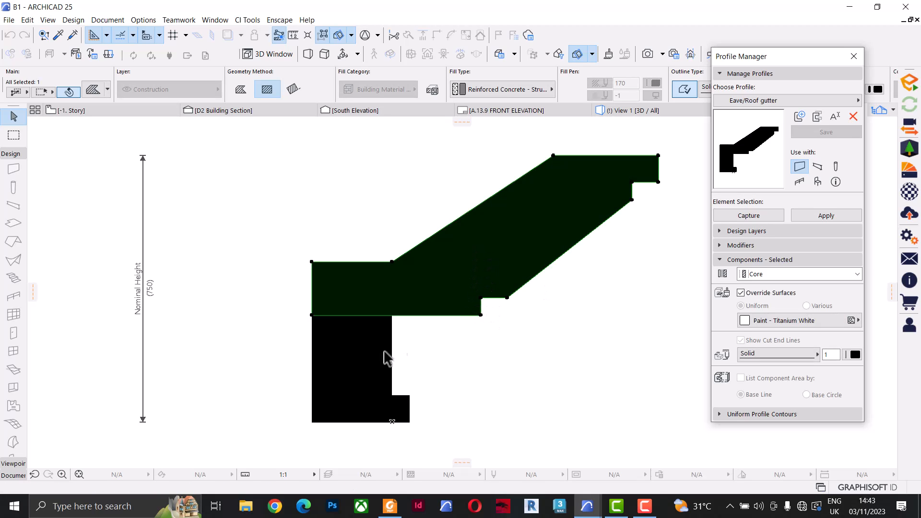
pyautogui.click(391, 384)
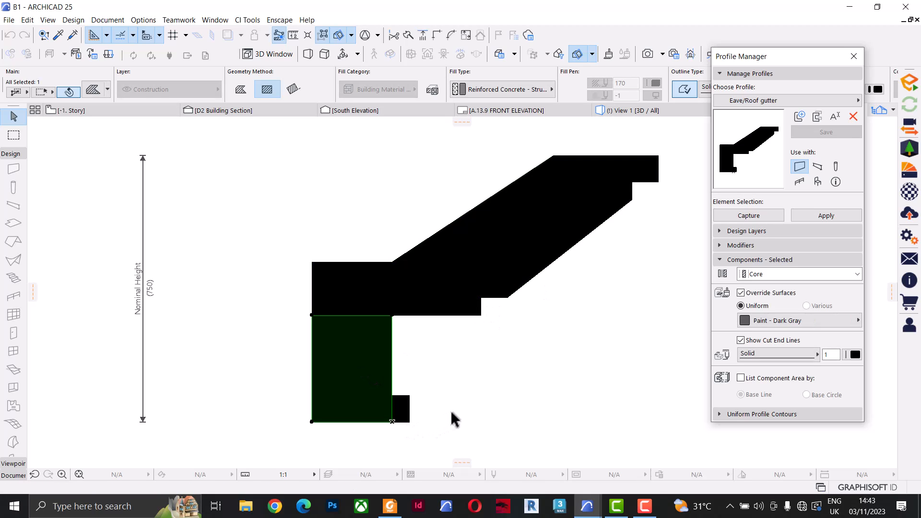
pyautogui.click(604, 309)
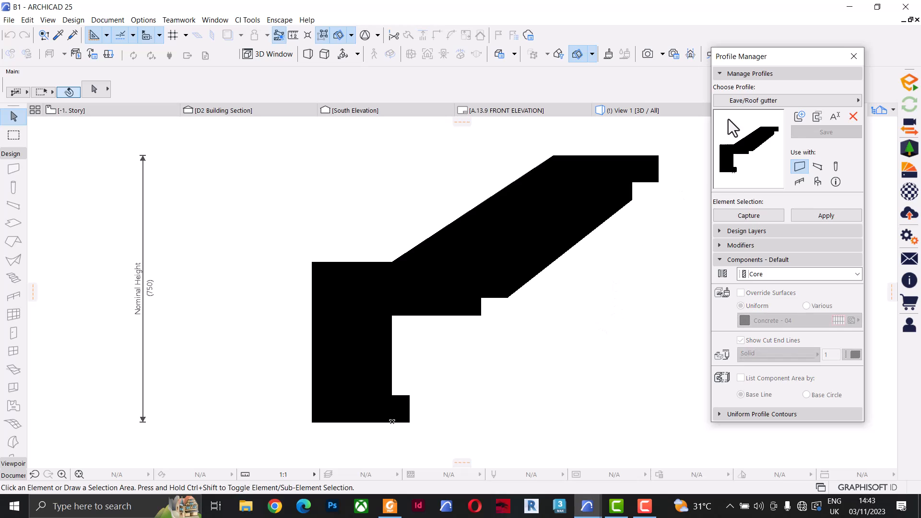
pyautogui.click(854, 56)
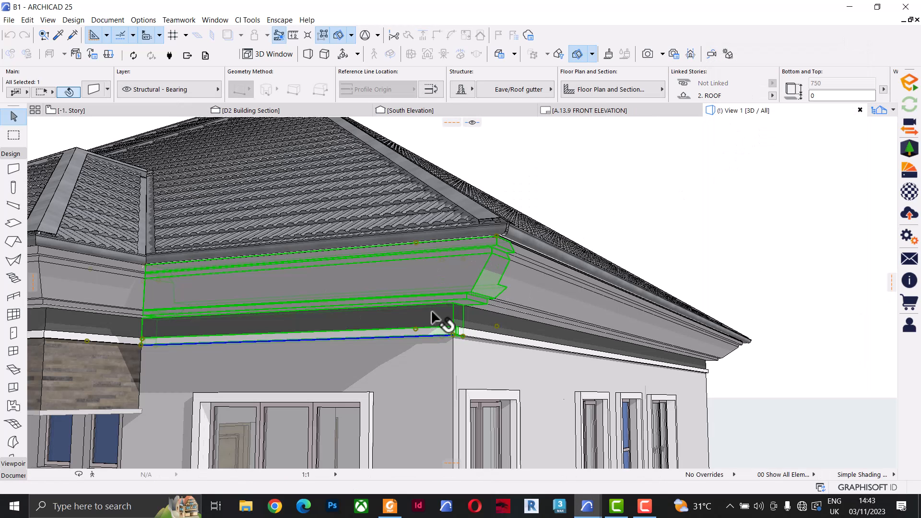
pyautogui.press('Escape')
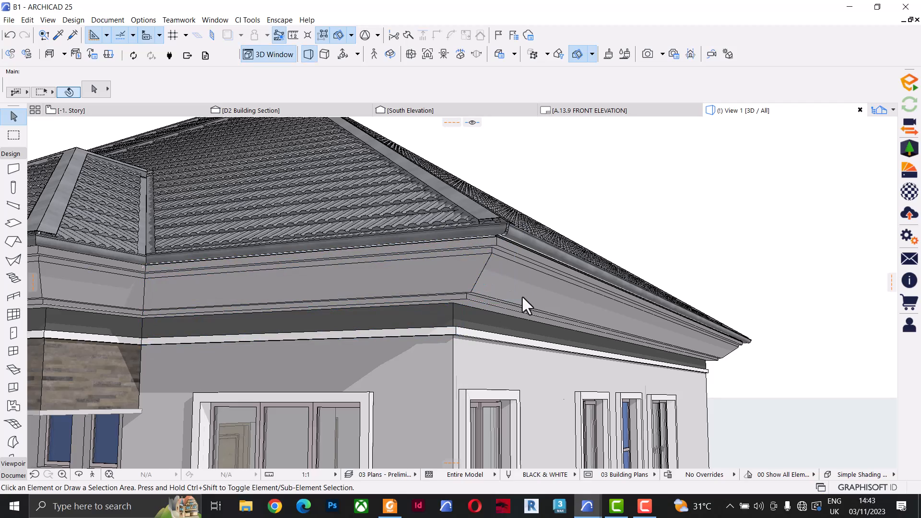
pyautogui.scroll(-4, 523, 222)
pyautogui.keyDown('shift'); pyautogui.moveTo(477, 239); pyautogui.dragTo(522, 246, button='middle'); pyautogui.keyUp('shift')
pyautogui.keyDown('shift'); pyautogui.moveTo(474, 292); pyautogui.dragTo(661, 305, button='middle'); pyautogui.keyUp('shift')
pyautogui.moveTo(597, 393); pyautogui.dragTo(559, 358, button='middle')
pyautogui.scroll(2, 450, 417)
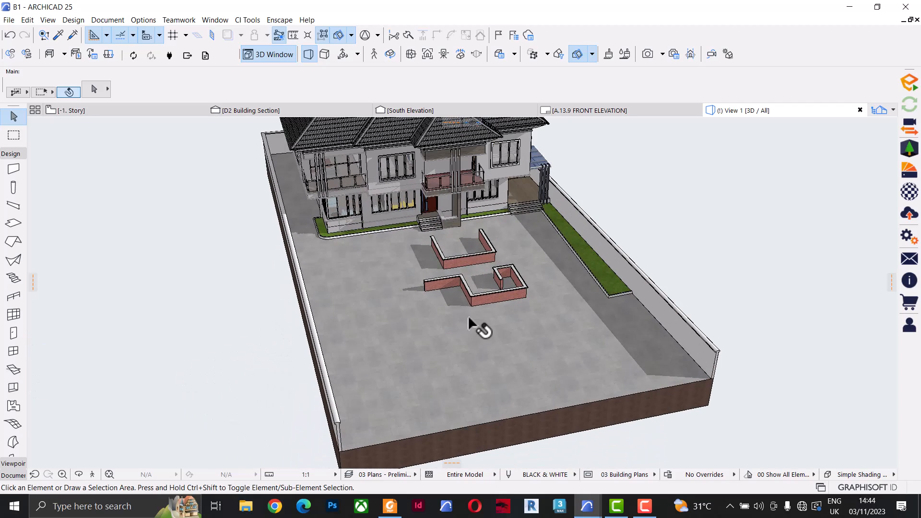
# Delete both groups of Flower bed wall walls from the paved yard in front of the house.
pyautogui.scroll(1, 473, 319)
pyautogui.click(474, 287)
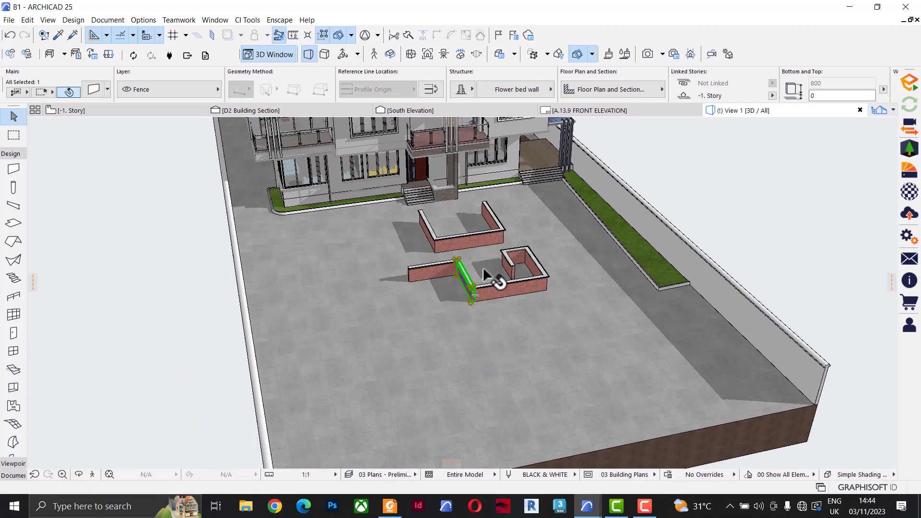
pyautogui.hotkey('alt', 'g')
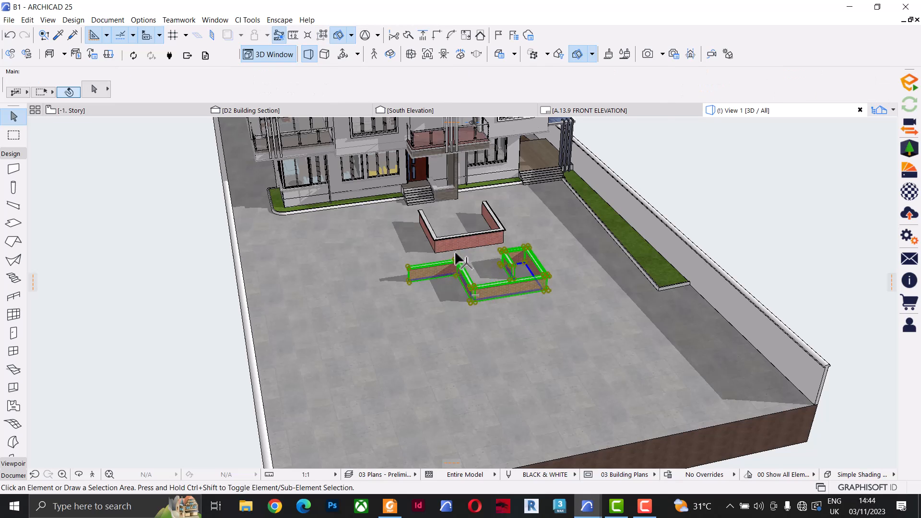
pyautogui.press('Delete')
pyautogui.click(458, 242)
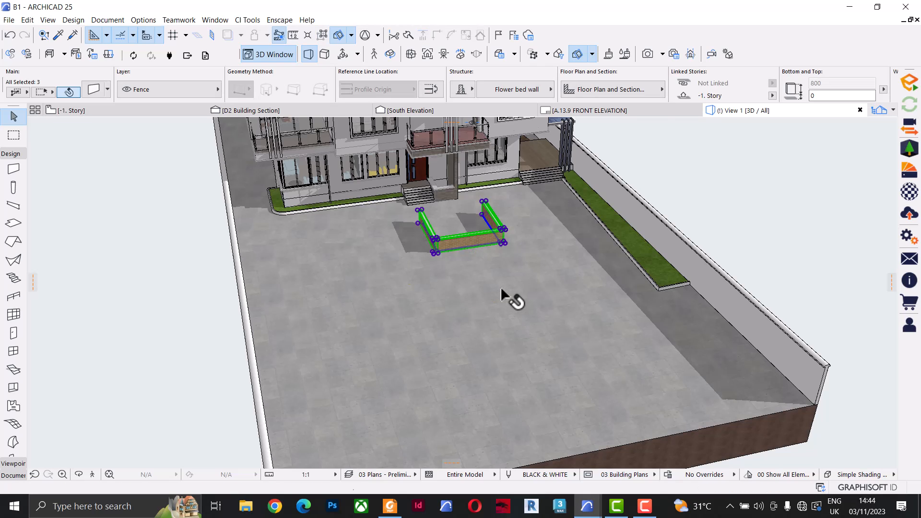
pyautogui.press('Delete')
pyautogui.scroll(-1, 551, 298)
pyautogui.moveTo(555, 299); pyautogui.dragTo(554, 287, button='middle')
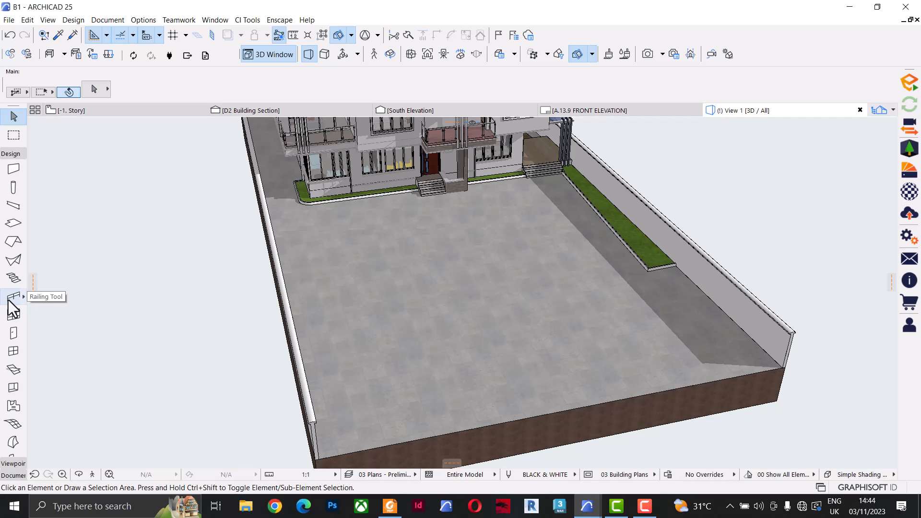
# Switch to the open duplex project, inspect the Short Fence profile wall between the brick piers, and return to the B1 project.
pyautogui.moveTo(587, 508)
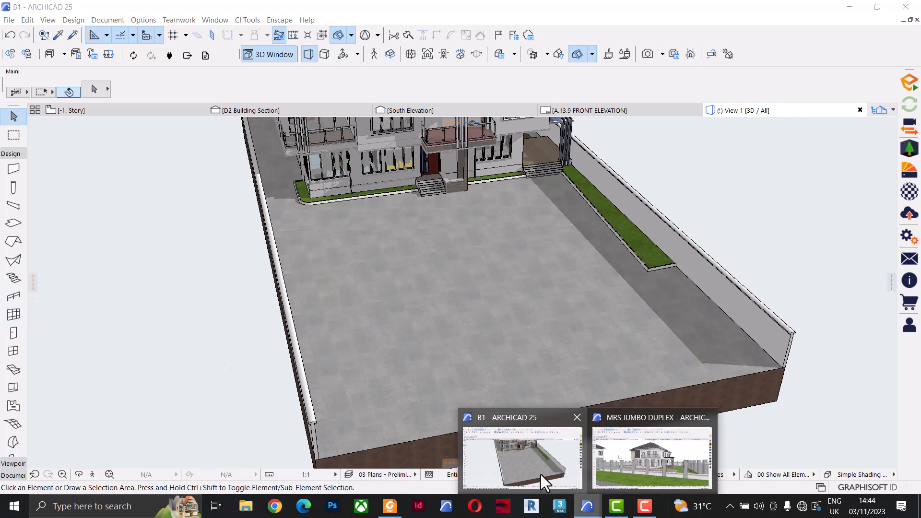
pyautogui.click(637, 460)
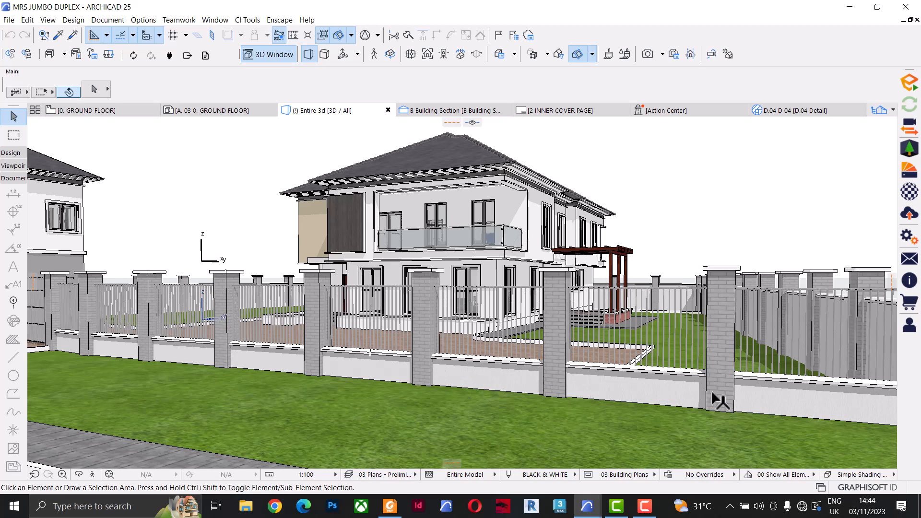
pyautogui.scroll(5, 766, 397)
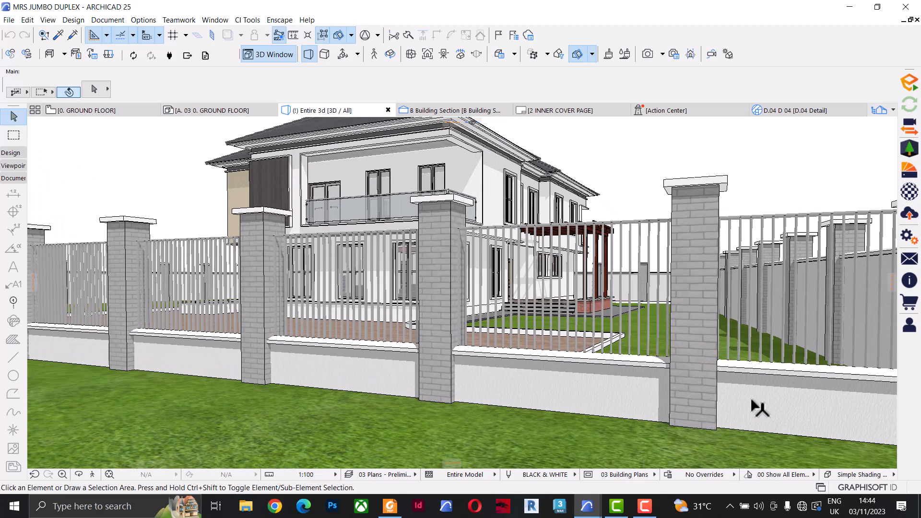
pyautogui.click(642, 396)
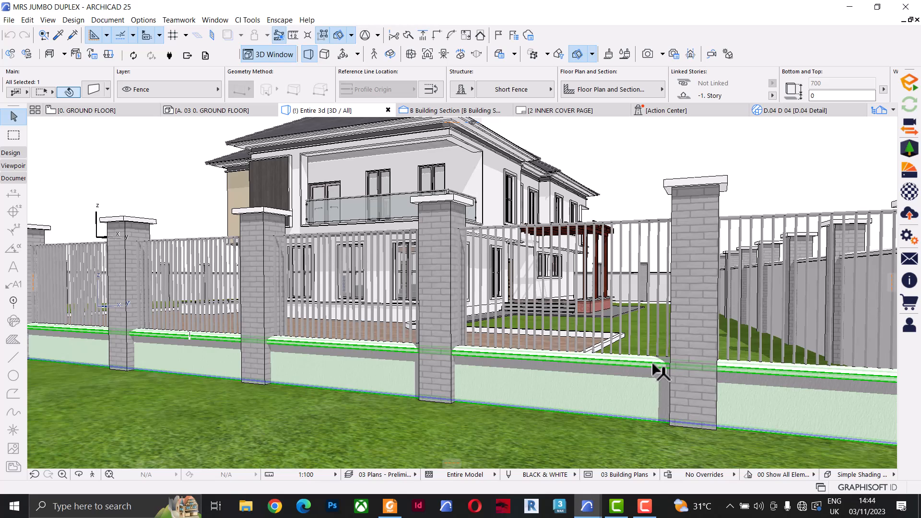
pyautogui.press('Escape')
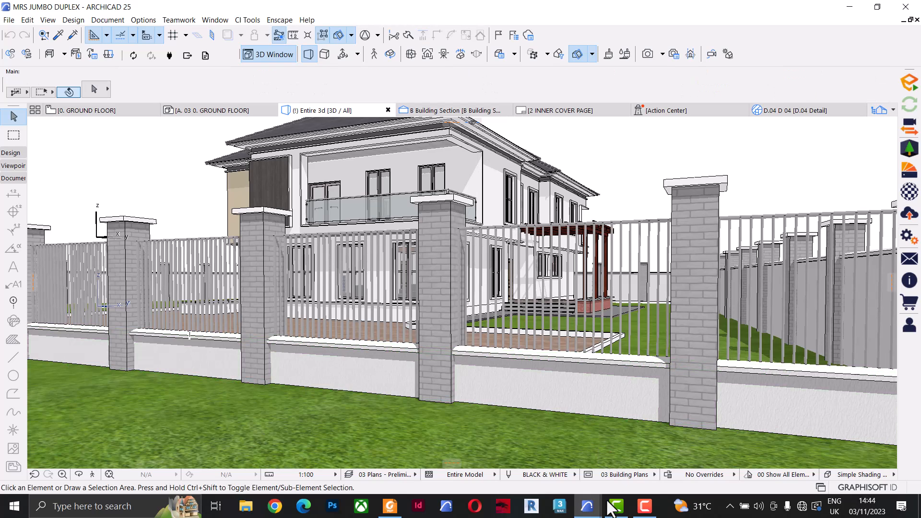
pyautogui.moveTo(587, 506)
pyautogui.click(545, 458)
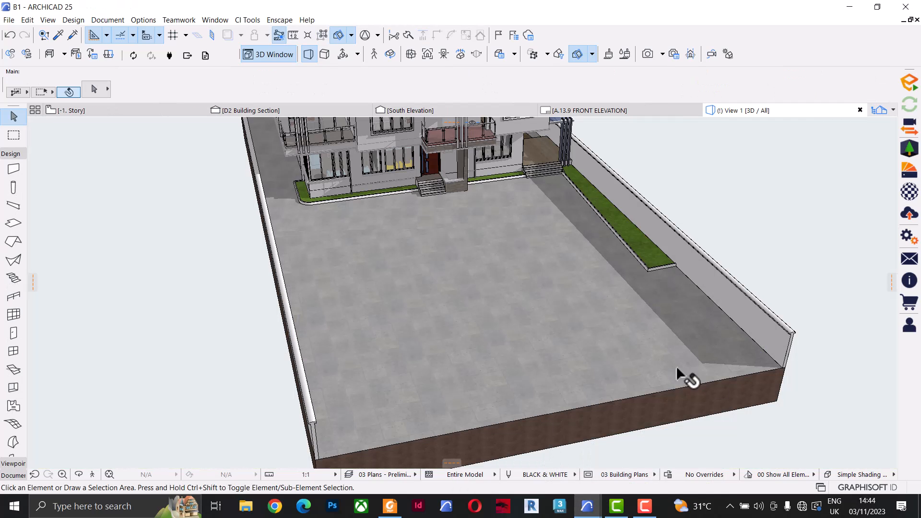
# Create a new complex profile named Short fence Wall in the Profile Manager.
pyautogui.scroll(6, 763, 376)
pyautogui.keyDown('shift'); pyautogui.moveTo(731, 359); pyautogui.dragTo(721, 355, button='middle'); pyautogui.keyUp('shift')
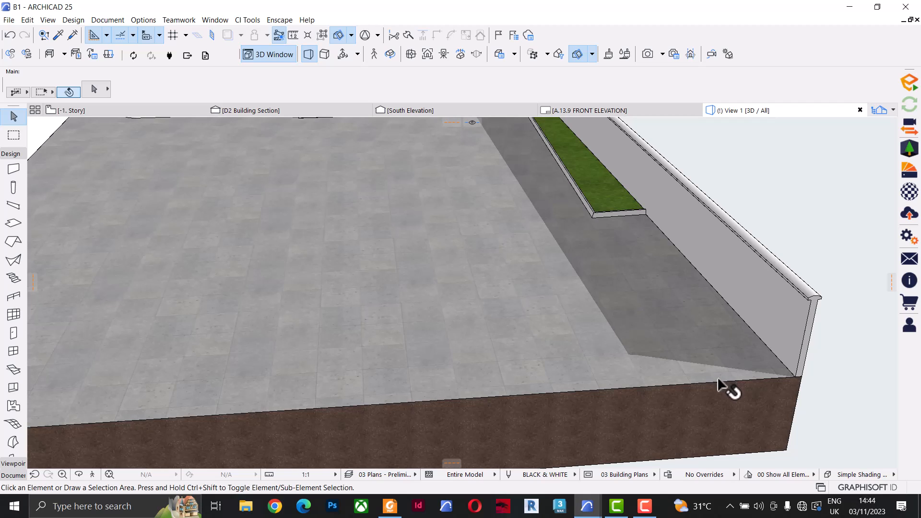
pyautogui.scroll(-3, 718, 378)
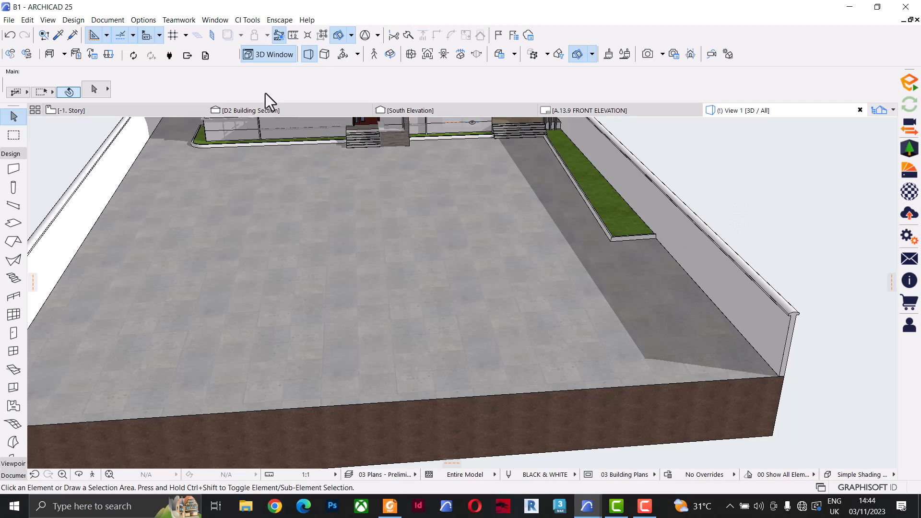
pyautogui.click(145, 20)
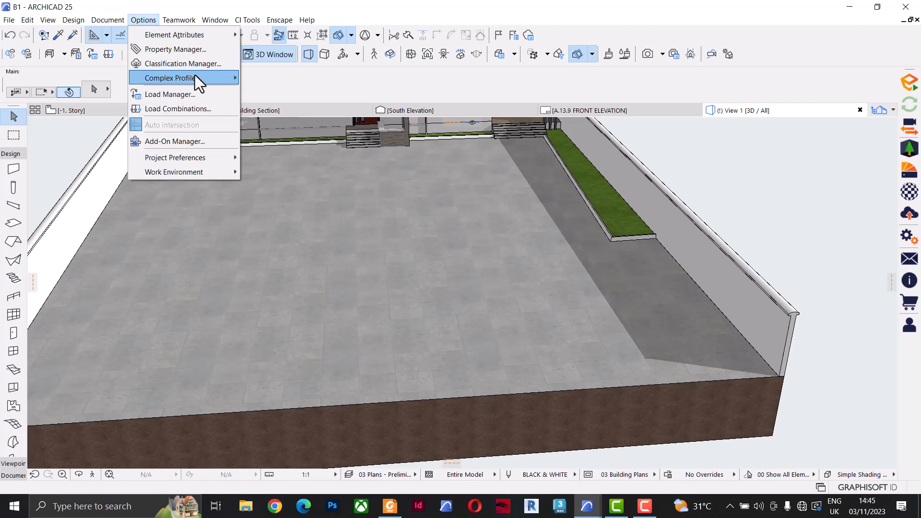
pyautogui.moveTo(198, 34)
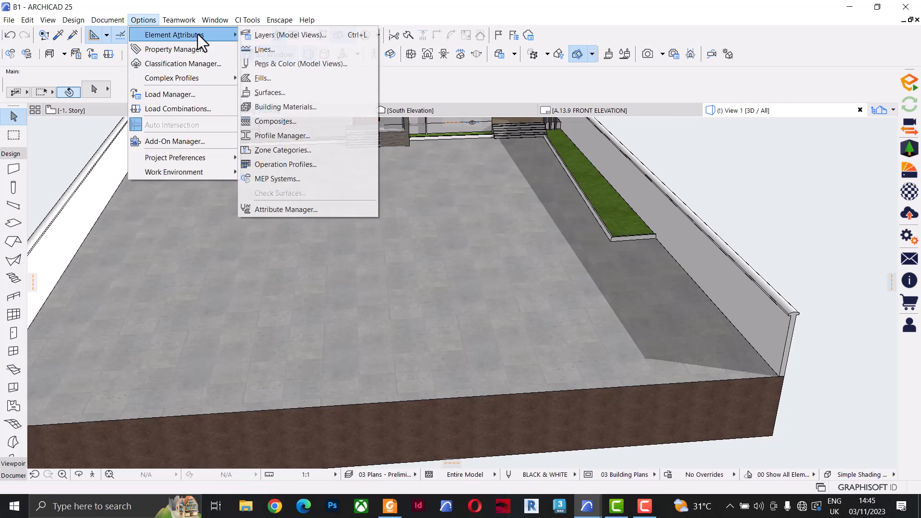
pyautogui.click(298, 136)
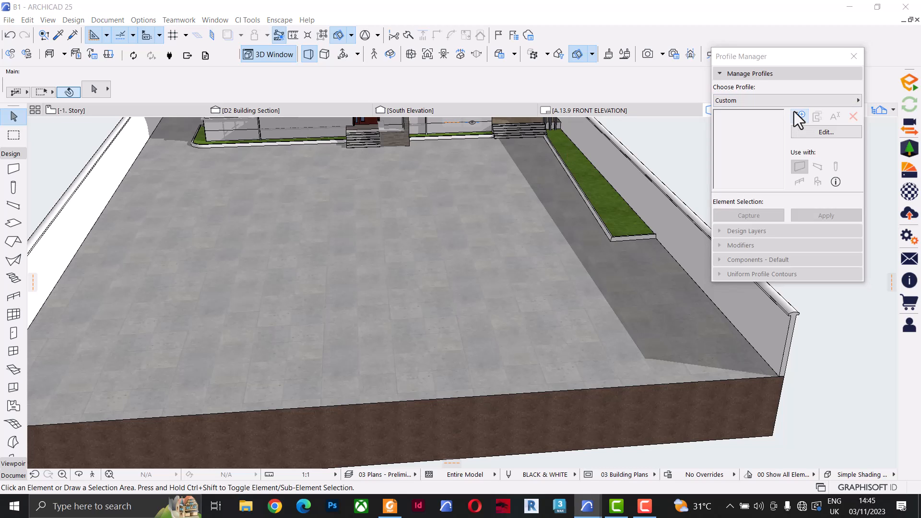
pyautogui.click(799, 117)
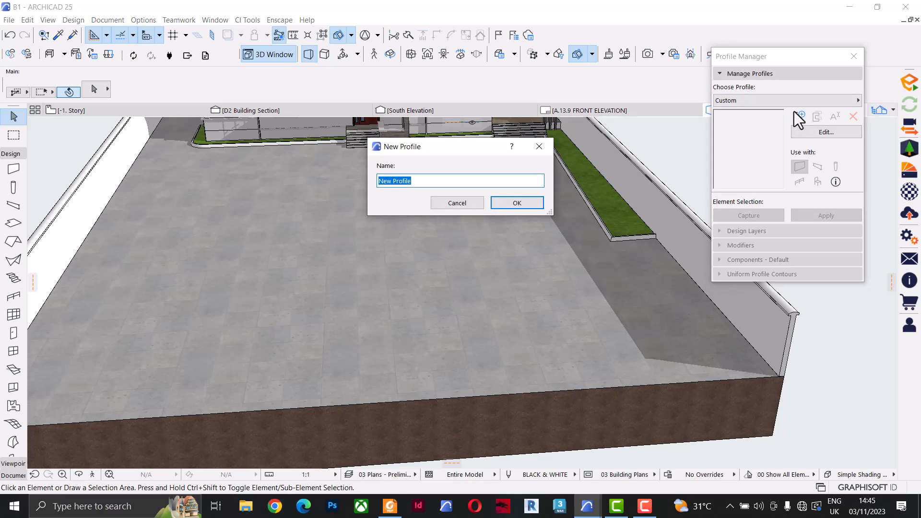
pyautogui.write('S')
pyautogui.click(528, 205)
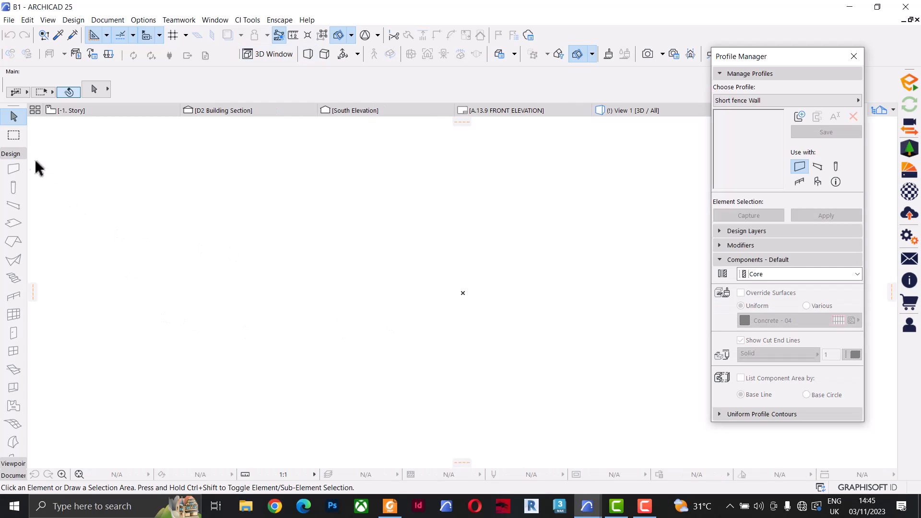
# Draw the wall body's closed rectangular outline with lines, 150 mm wide and 750 mm high.
pyautogui.click(13, 154)
pyautogui.click(13, 177)
pyautogui.click(13, 356)
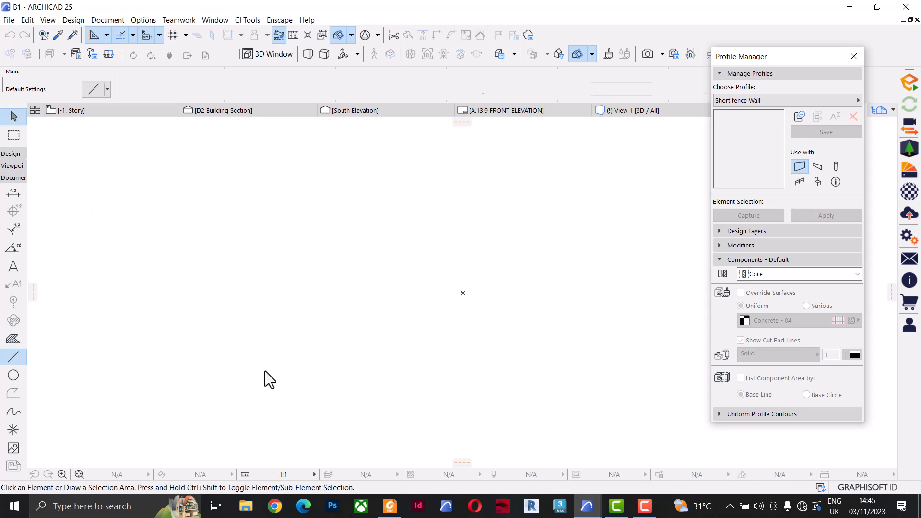
pyautogui.click(385, 385)
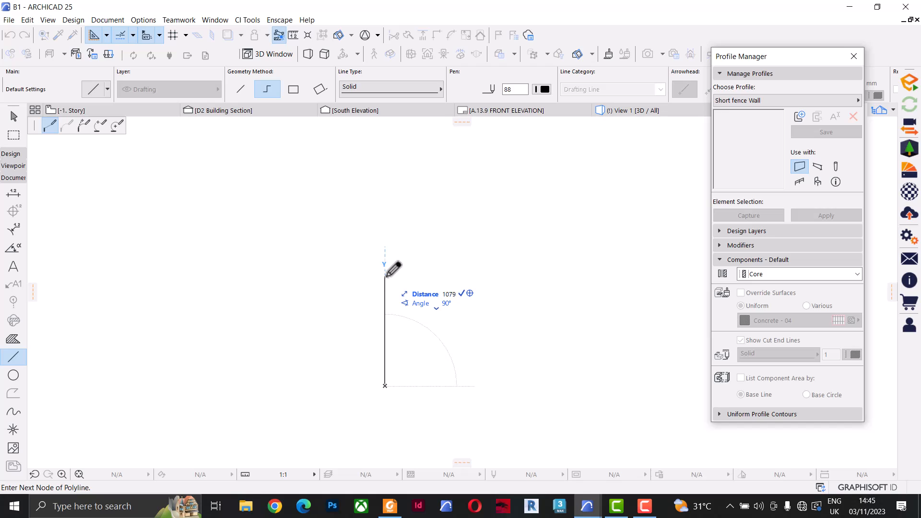
pyautogui.write('750')
pyautogui.press('Return')
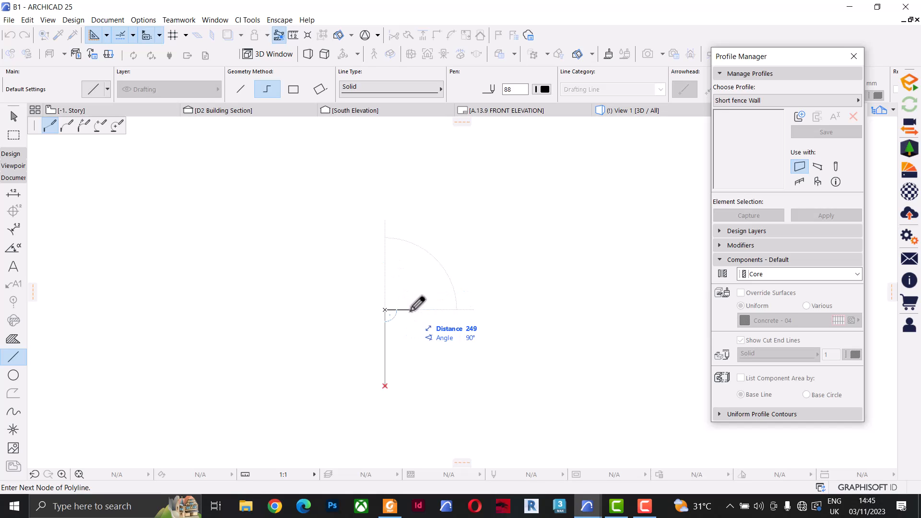
pyautogui.write('150')
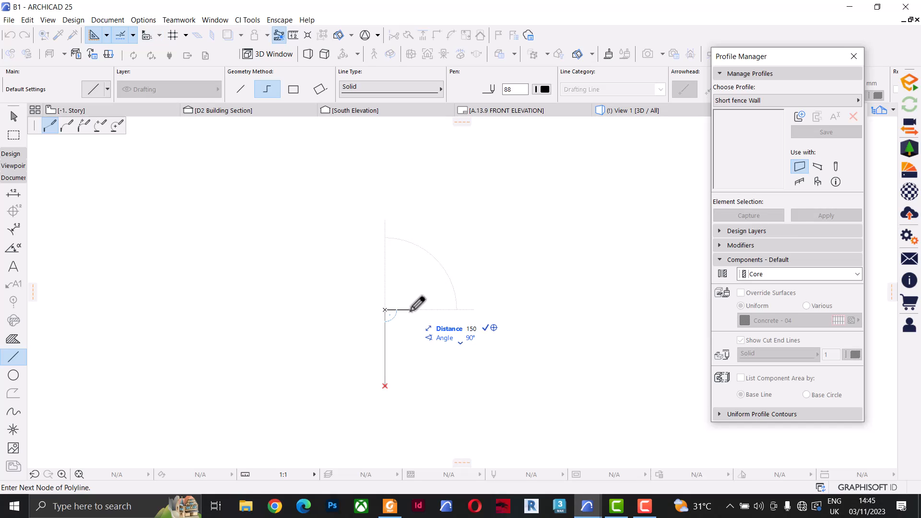
pyautogui.press('Return')
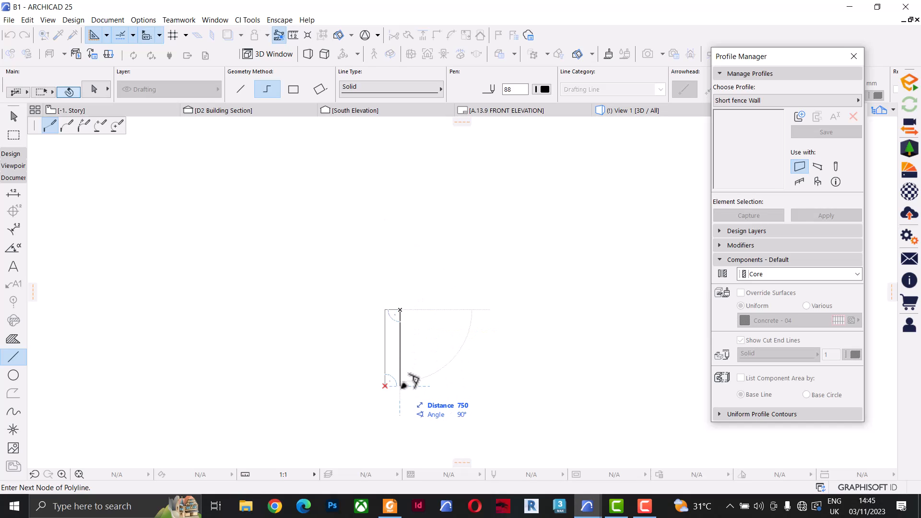
pyautogui.click(402, 386)
pyautogui.click(385, 385)
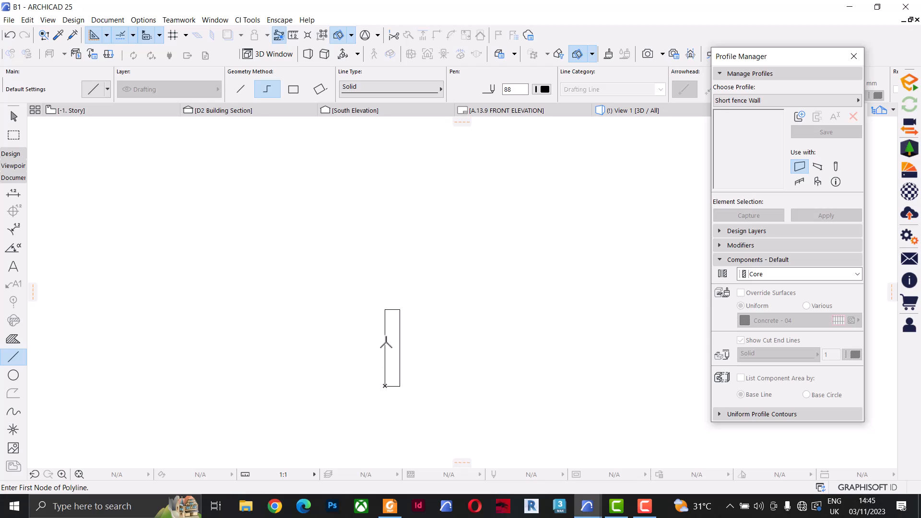
# Draw a 50 mm horizontal line outward from the wall's upper left corner and a similarly long vertical line up from its end.
pyautogui.scroll(5, 401, 306)
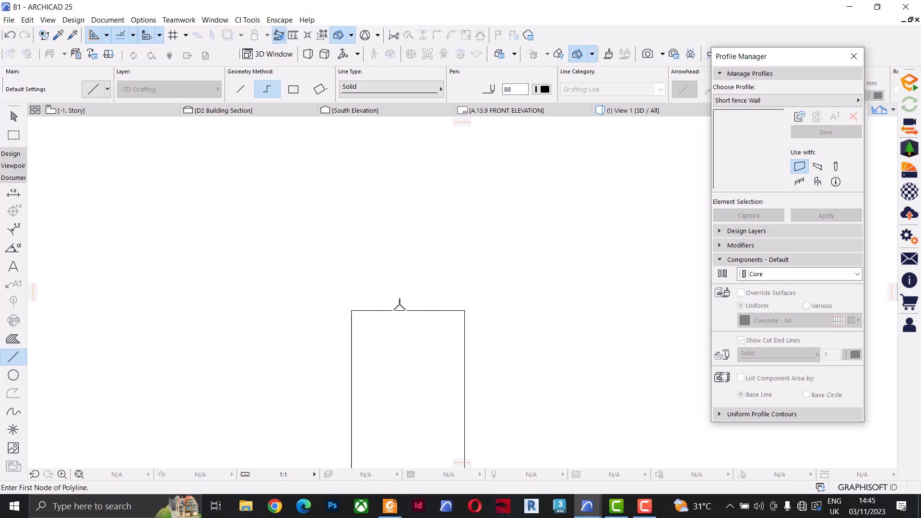
pyautogui.click(351, 309)
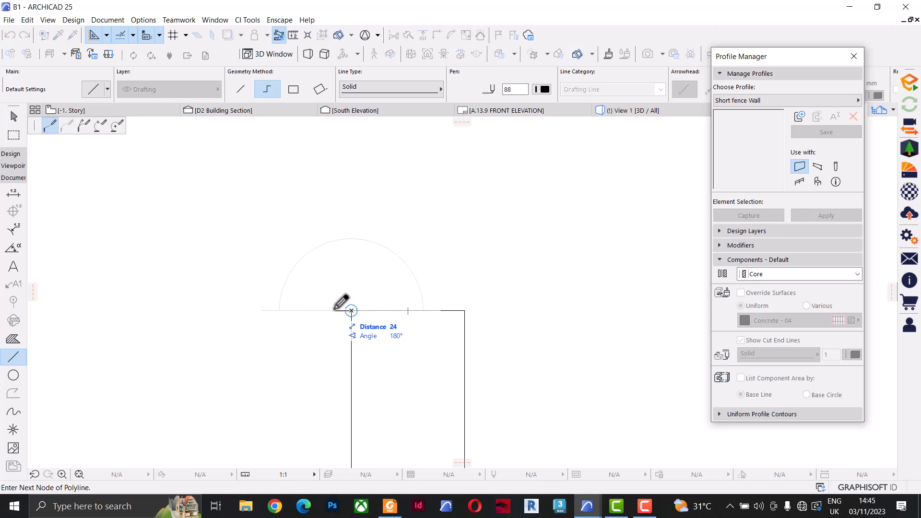
pyautogui.write('50')
pyautogui.press('Return')
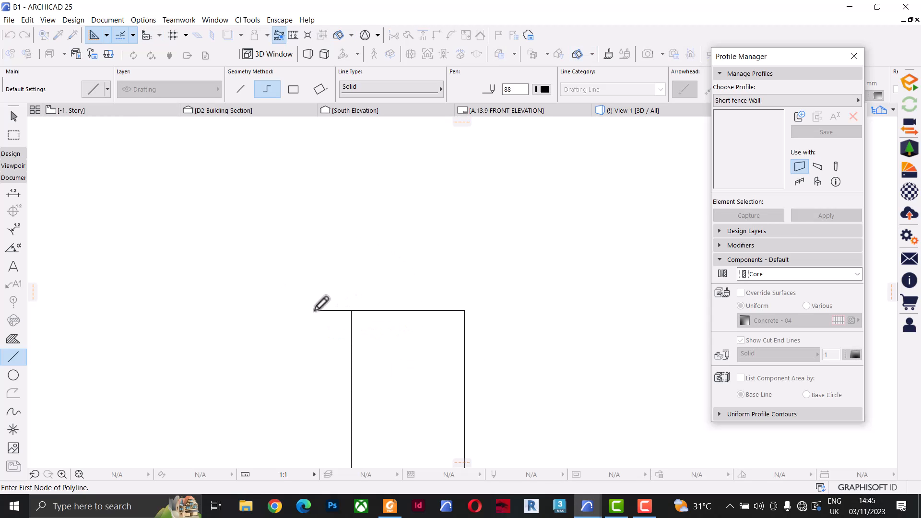
pyautogui.click(314, 310)
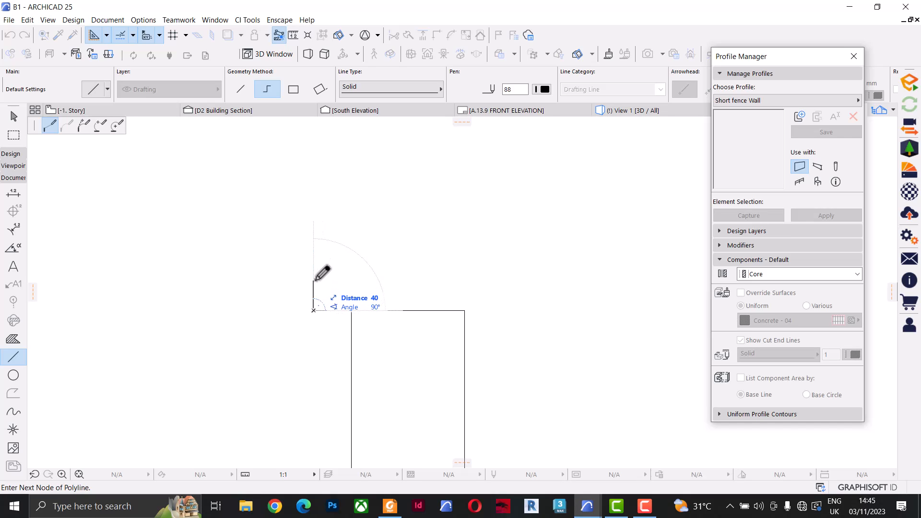
pyautogui.click(314, 272)
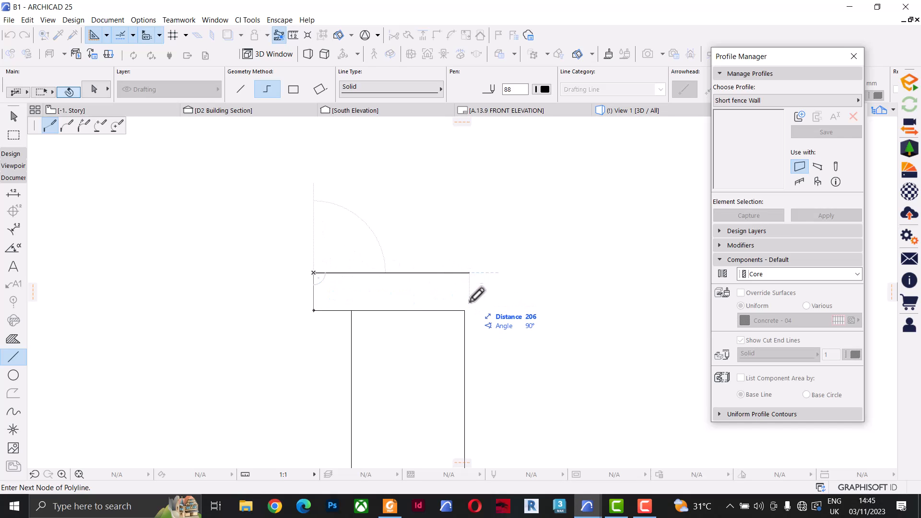
pyautogui.doubleClick(314, 272)
pyautogui.press('Escape')
pyautogui.moveTo(298, 276); pyautogui.dragTo(326, 316)
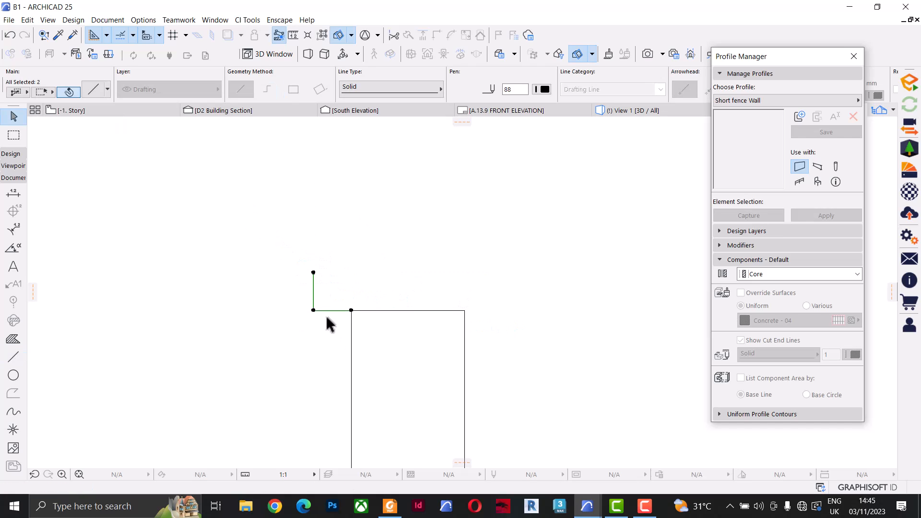
pyautogui.click(408, 311)
pyautogui.moveTo(292, 283); pyautogui.dragTo(331, 330)
pyautogui.press('Escape')
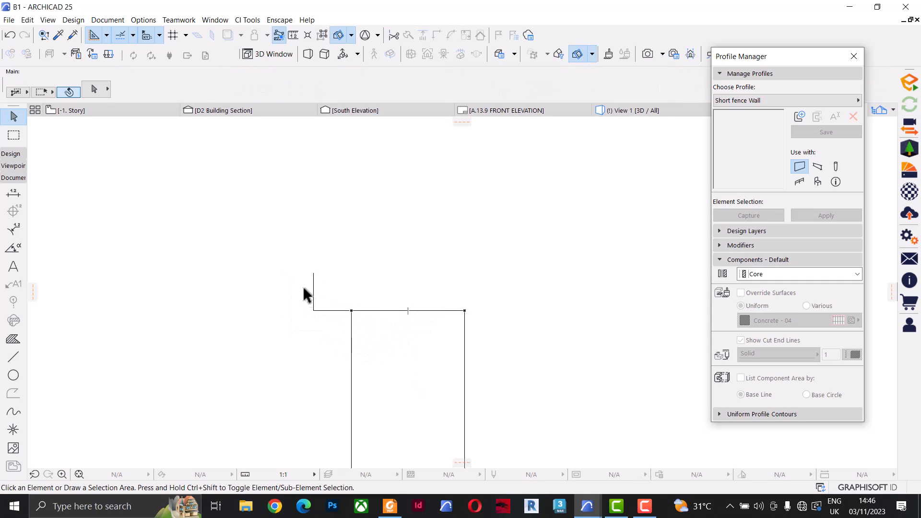
pyautogui.moveTo(305, 290); pyautogui.dragTo(333, 329)
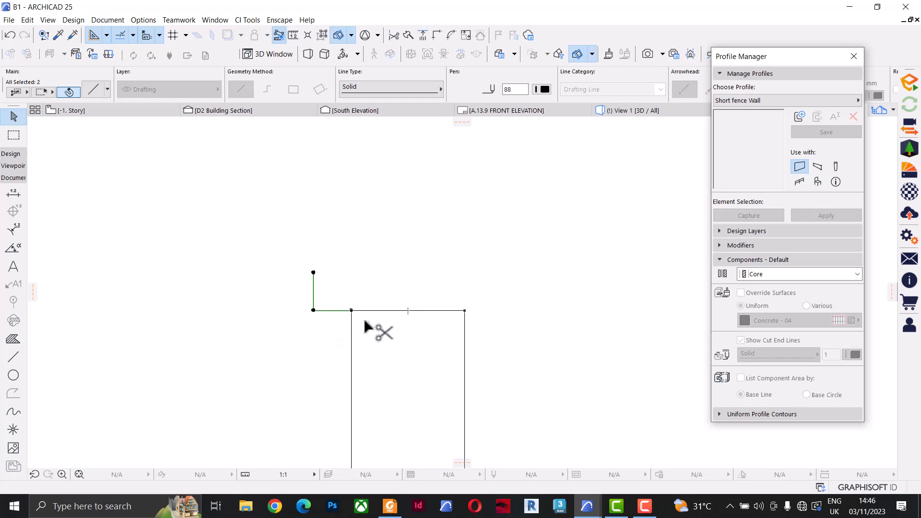
pyautogui.press('Escape')
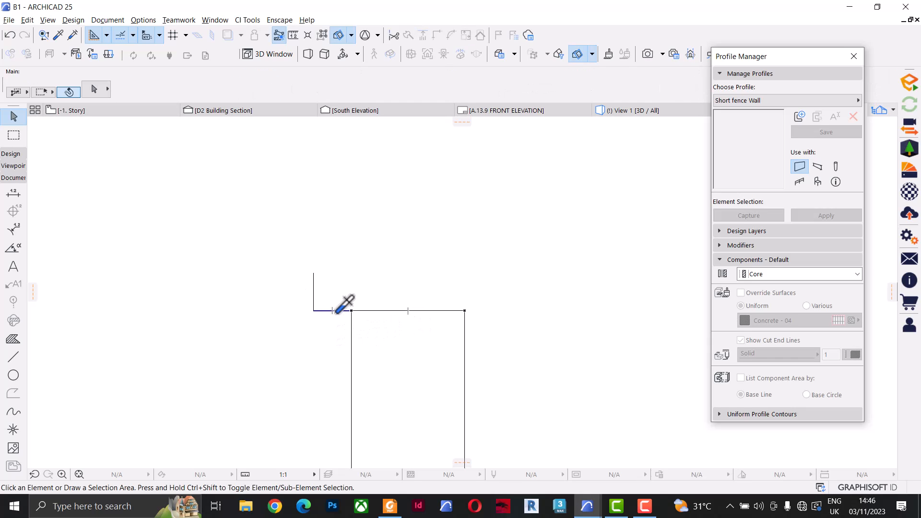
# Draw the coping's matching right overhang and side, then its top edge back to the left side to close the outline.
pyautogui.keyDown('alt'); pyautogui.click(335, 311); pyautogui.keyUp('alt')
pyautogui.click(464, 310)
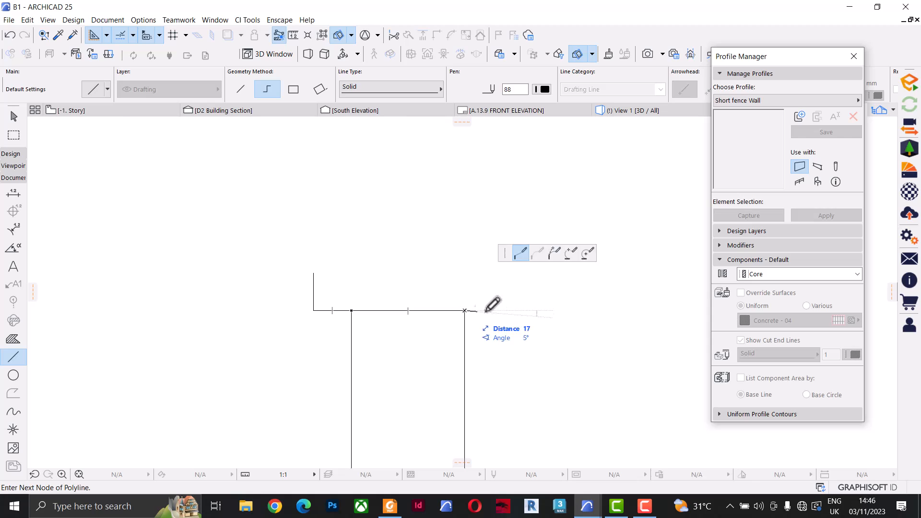
pyautogui.click(502, 311)
pyautogui.click(502, 273)
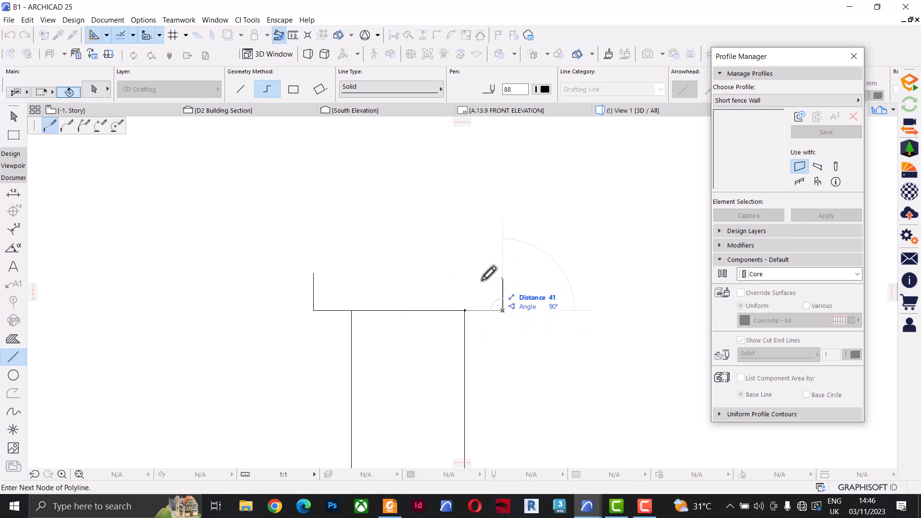
pyautogui.keyDown('shift'); pyautogui.click(314, 273); pyautogui.keyUp('shift')
pyautogui.doubleClick(313, 273)
pyautogui.scroll(-6, 444, 288)
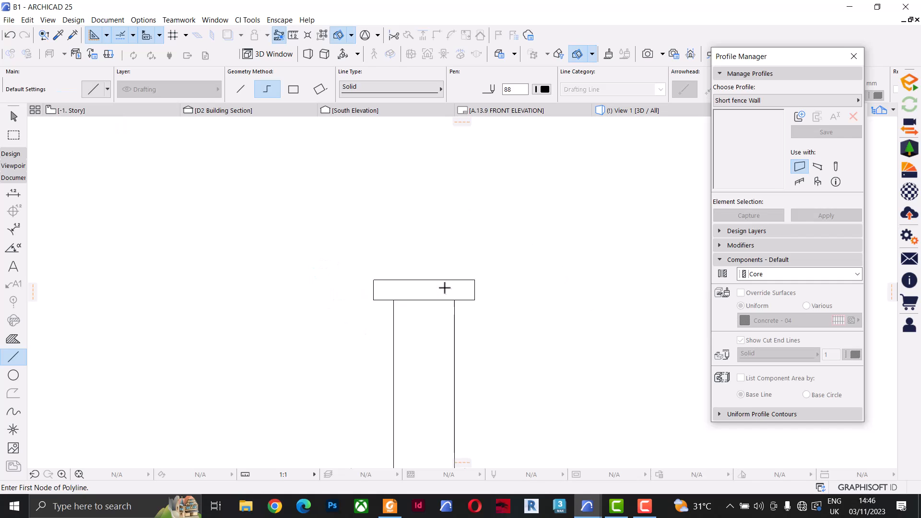
# Fill the closed outlines of the wall body and the coping with Concrete - Structural components.
pyautogui.moveTo(442, 328); pyautogui.dragTo(442, 313, button='middle')
pyautogui.press('Escape')
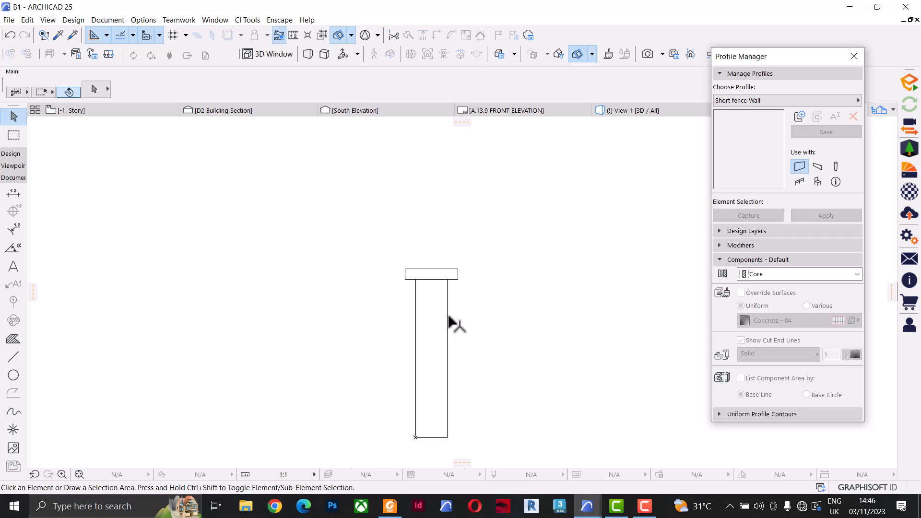
pyautogui.click(14, 339)
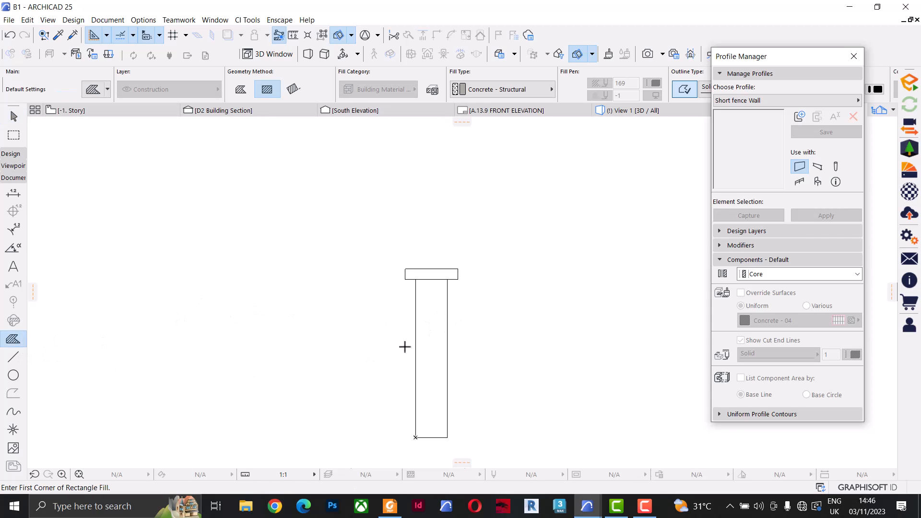
pyautogui.click(432, 350)
pyautogui.click(437, 274)
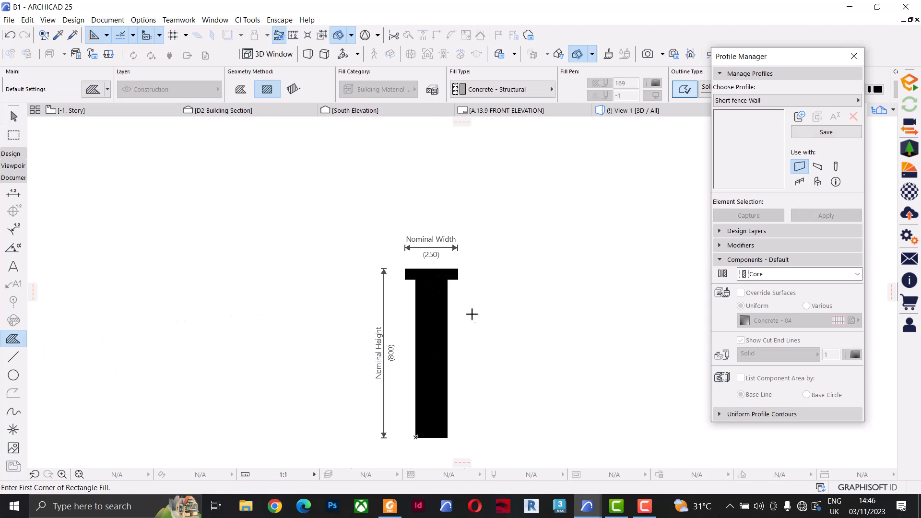
pyautogui.press('Escape')
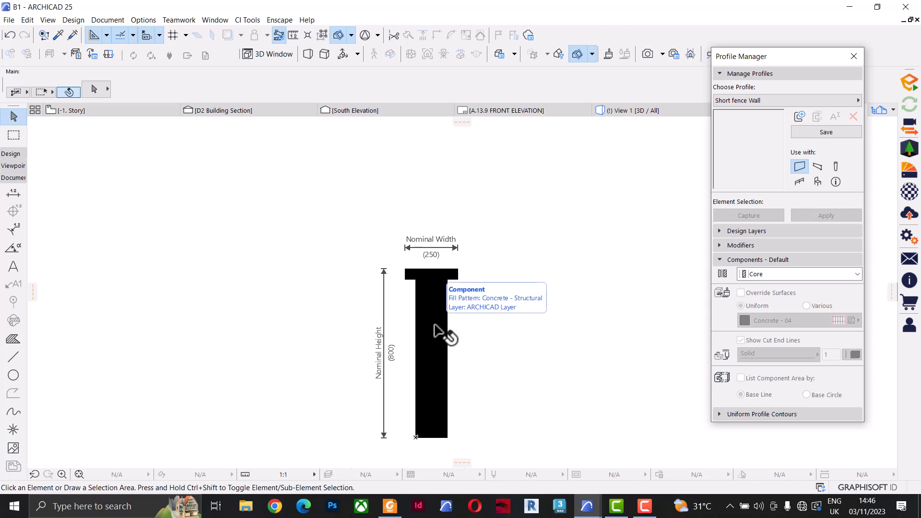
# Override the wall body component's surface uniformly with Stucco - White Fine.
pyautogui.click(438, 332)
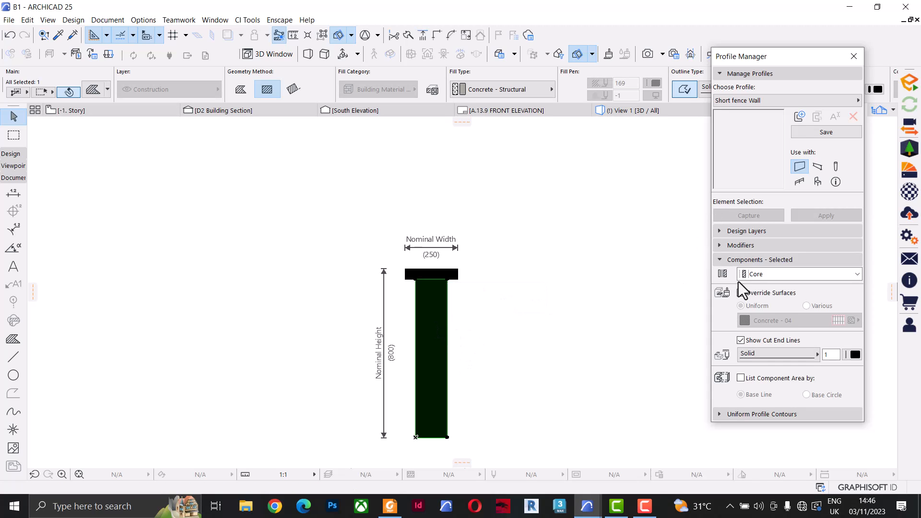
pyautogui.click(741, 293)
pyautogui.click(774, 320)
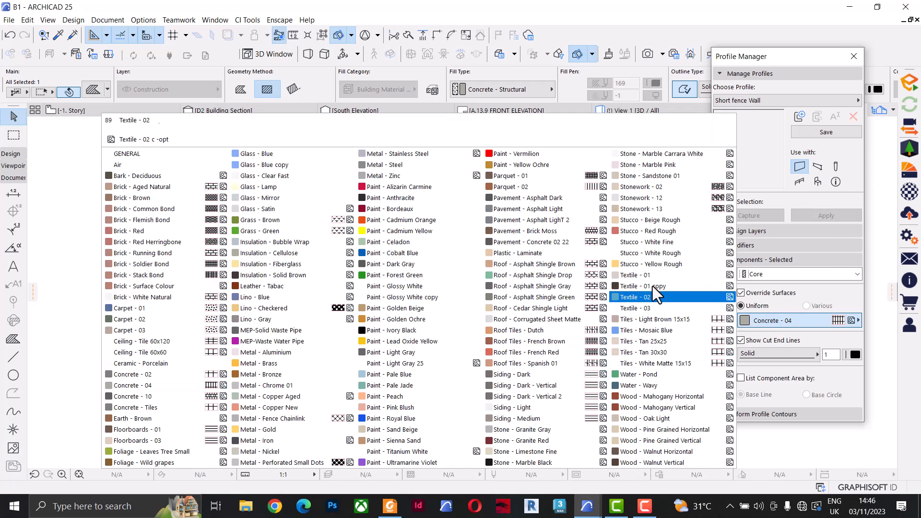
pyautogui.click(656, 241)
# Override the coping component's surface uniformly with Stucco - White Fine.
pyautogui.scroll(5, 436, 282)
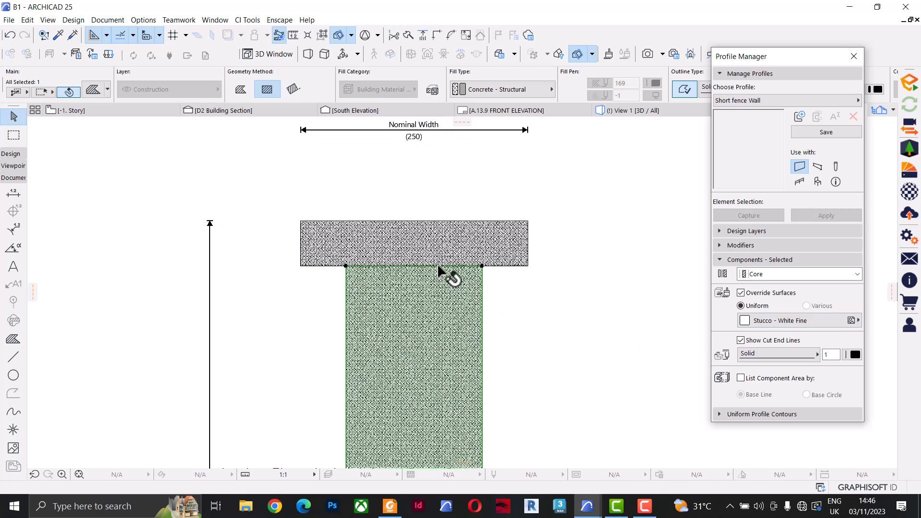
pyautogui.click(468, 256)
pyautogui.click(745, 292)
pyautogui.click(767, 322)
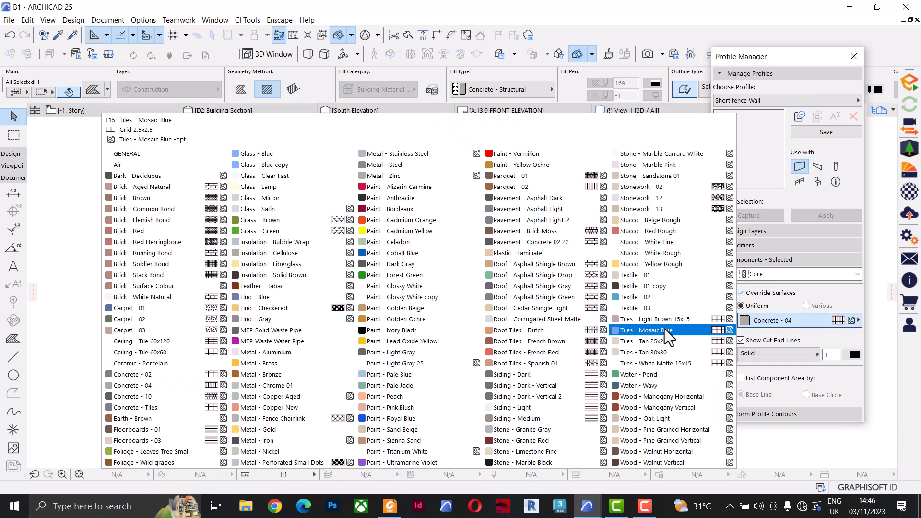
pyautogui.click(656, 240)
# Set the wall body's building material to Masonry Block - Structural and the coping's to Concrete - Structural.
pyautogui.click(384, 318)
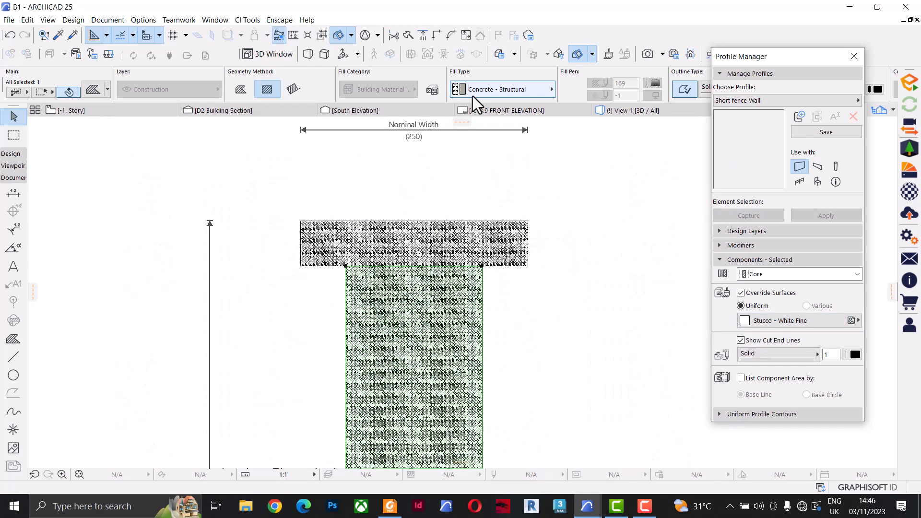
pyautogui.click(484, 90)
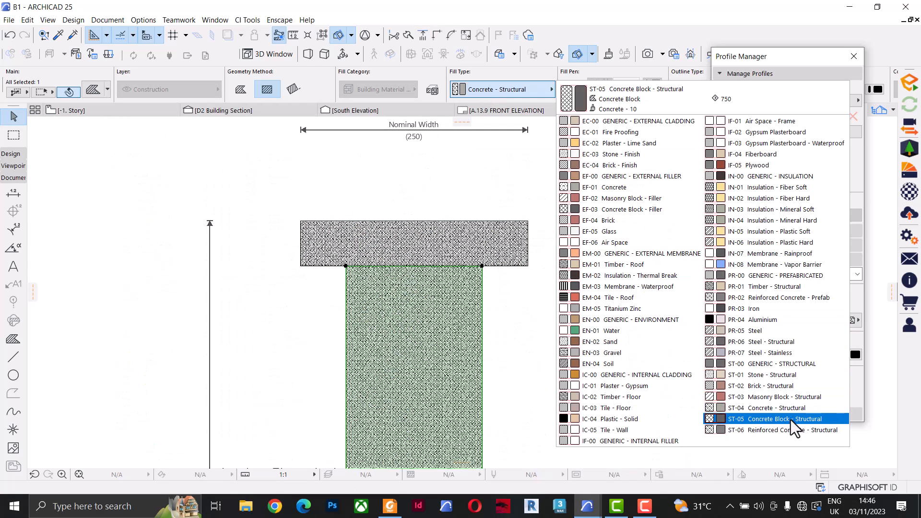
pyautogui.click(785, 398)
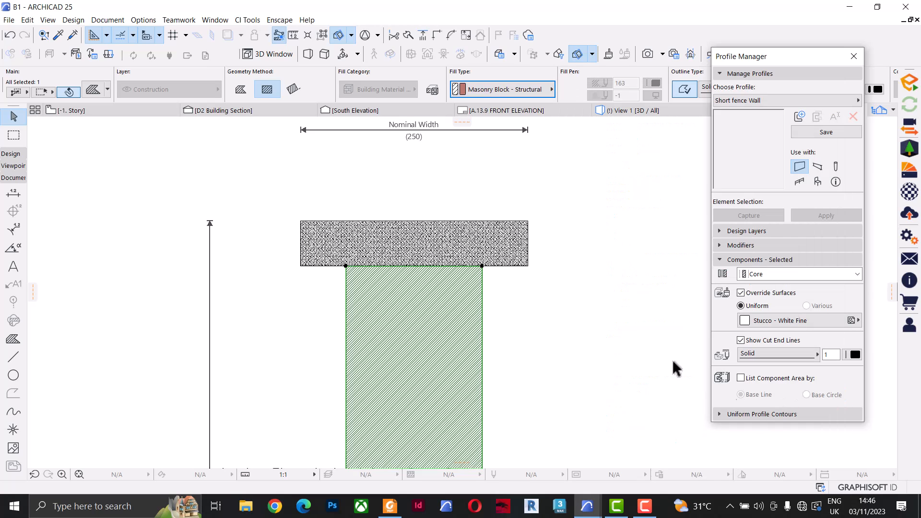
pyautogui.click(488, 250)
pyautogui.click(494, 91)
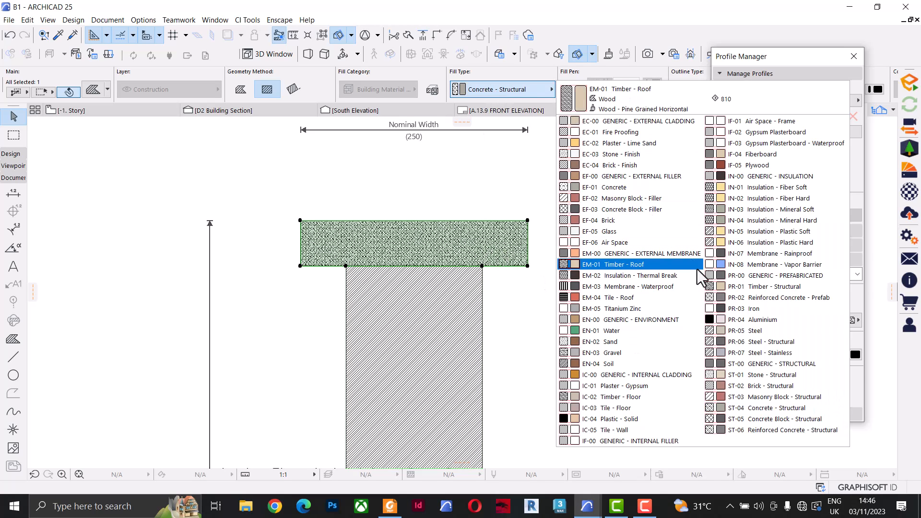
pyautogui.click(785, 410)
pyautogui.scroll(-3, 551, 309)
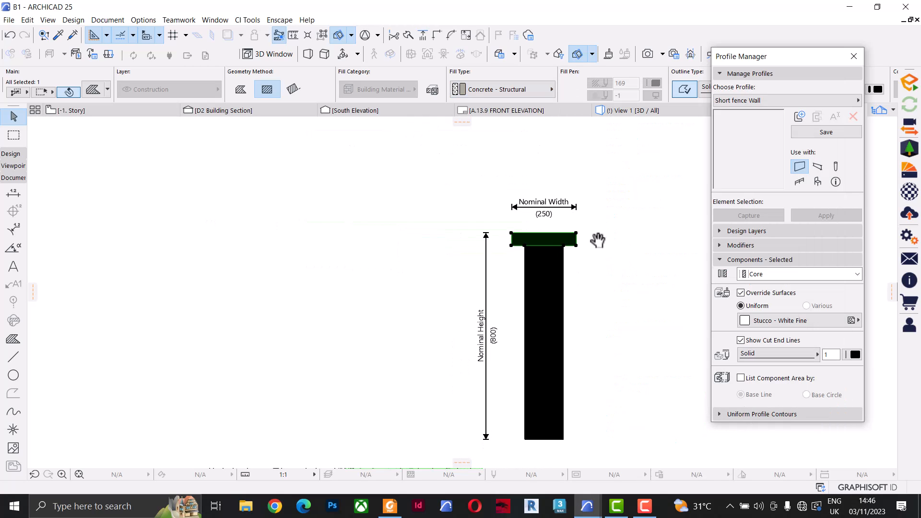
# Save the Short fence Wall profile and close the Profile Manager.
pyautogui.click(540, 255)
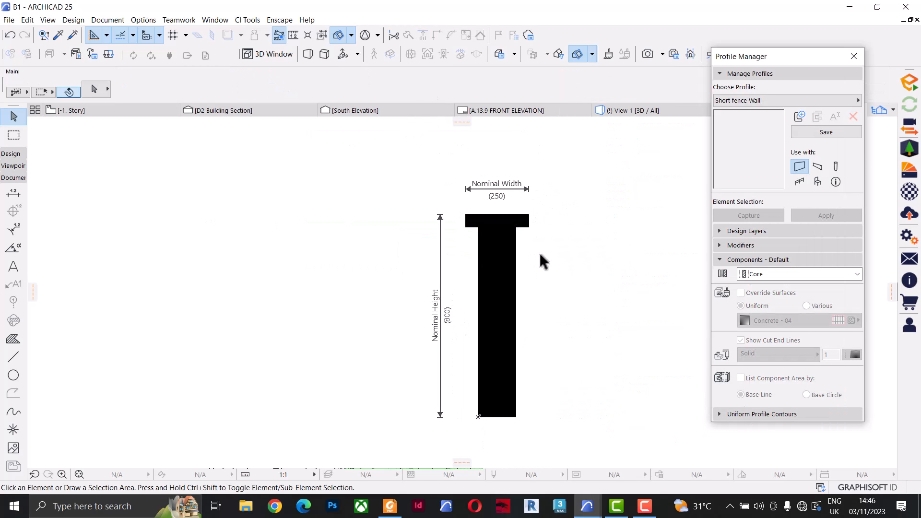
pyautogui.click(807, 130)
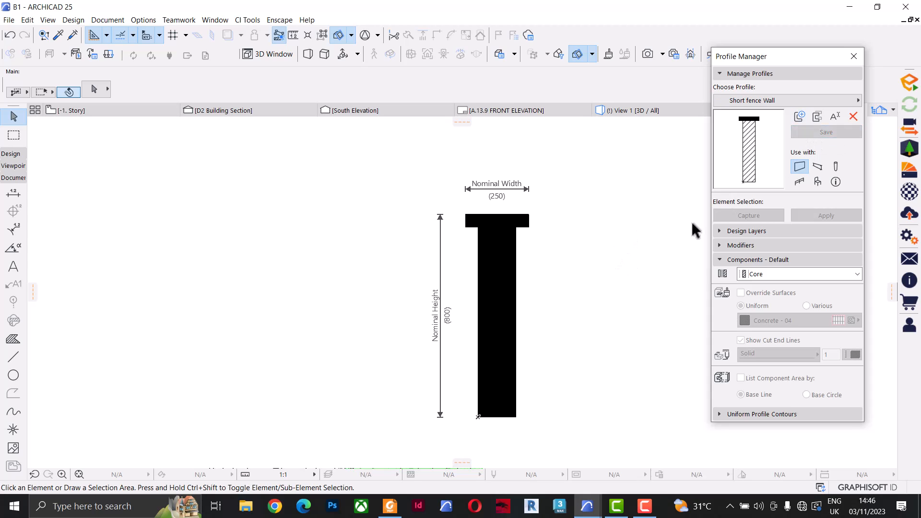
pyautogui.click(854, 57)
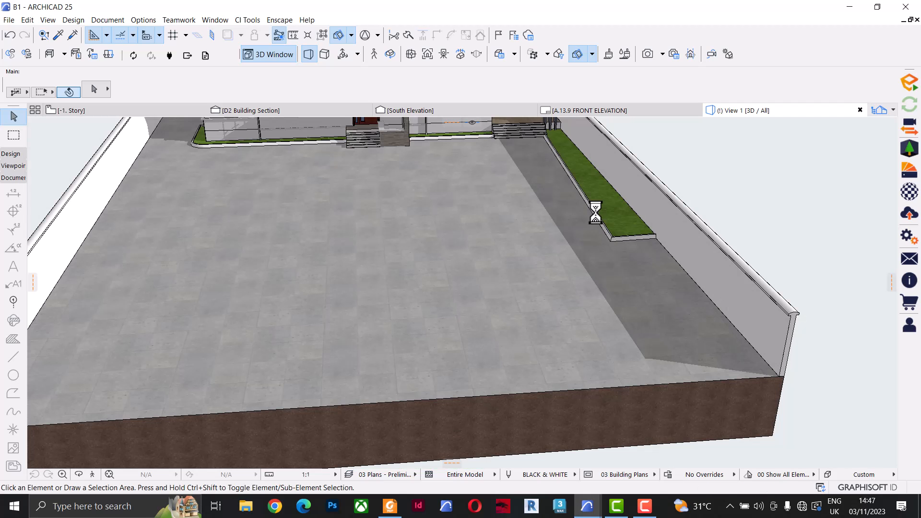
# Set the default wall structure to the Short fence Wall complex profile in the 3D site view.
pyautogui.scroll(-5, 602, 240)
pyautogui.keyDown('shift'); pyautogui.moveTo(547, 254); pyautogui.dragTo(498, 280, button='middle'); pyautogui.keyUp('shift')
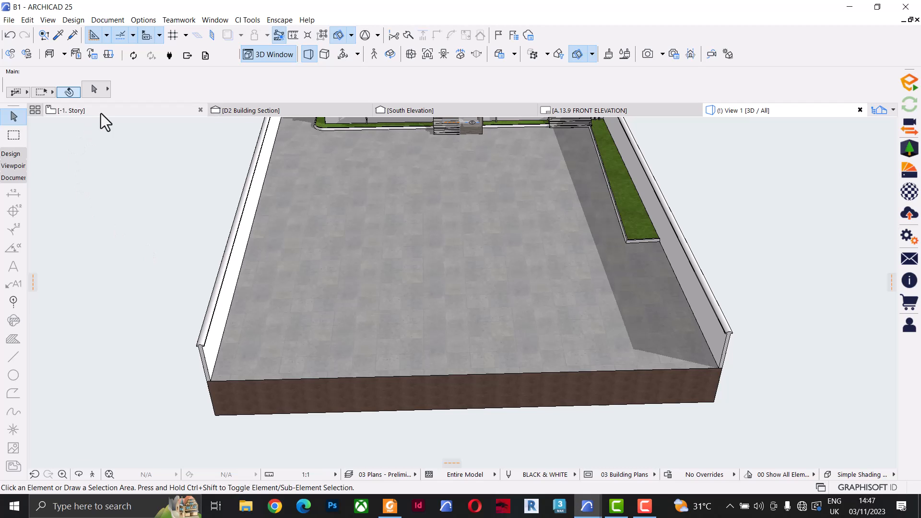
pyautogui.moveTo(101, 114)
pyautogui.click(11, 154)
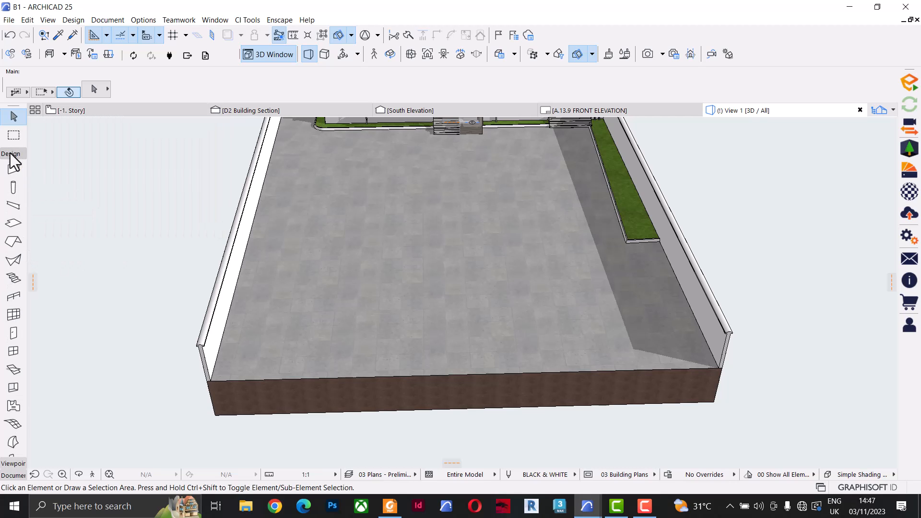
pyautogui.click(10, 178)
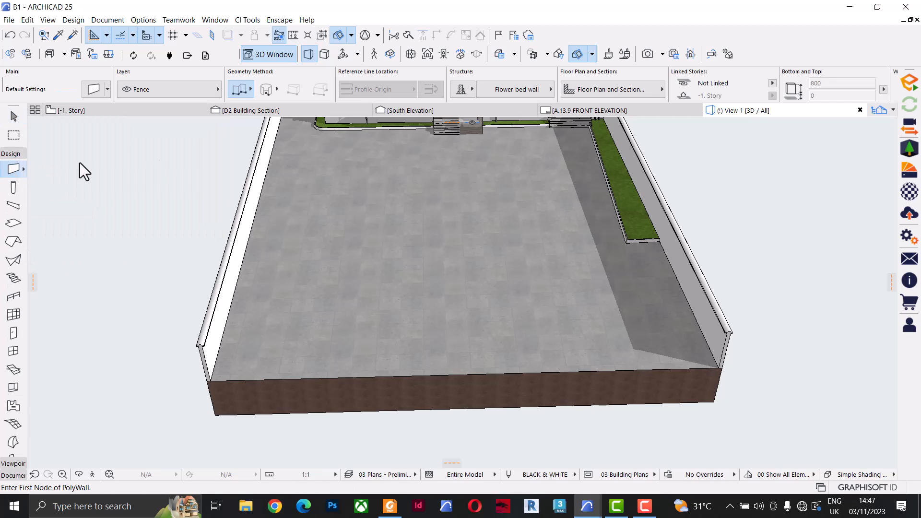
pyautogui.hotkey('ctrl', 't')
pyautogui.click(370, 52)
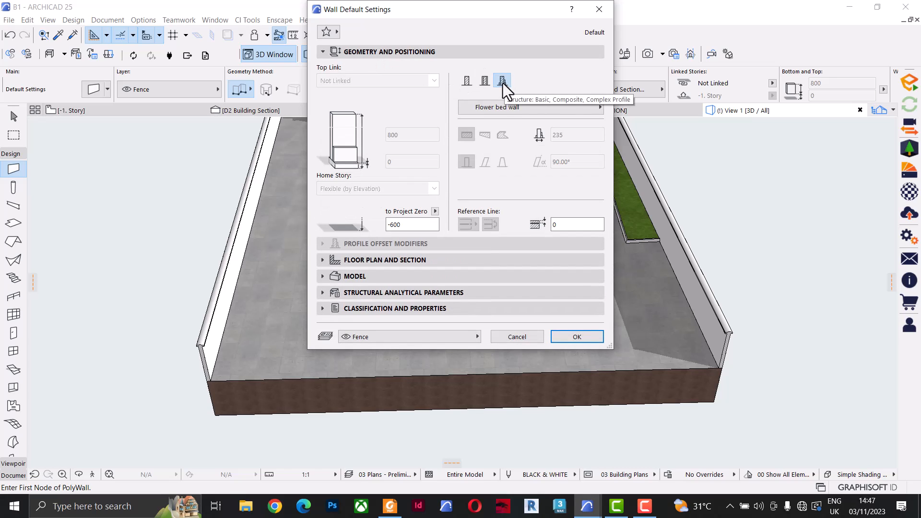
pyautogui.click(504, 107)
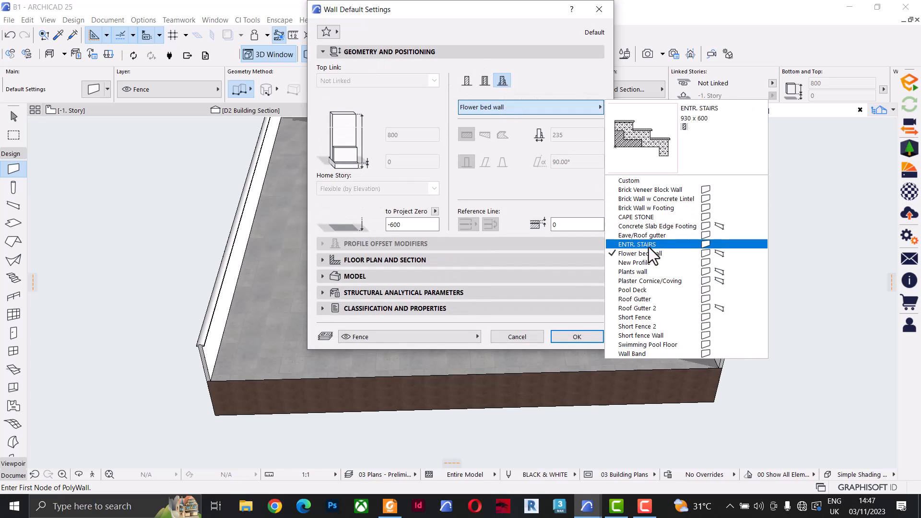
pyautogui.click(652, 336)
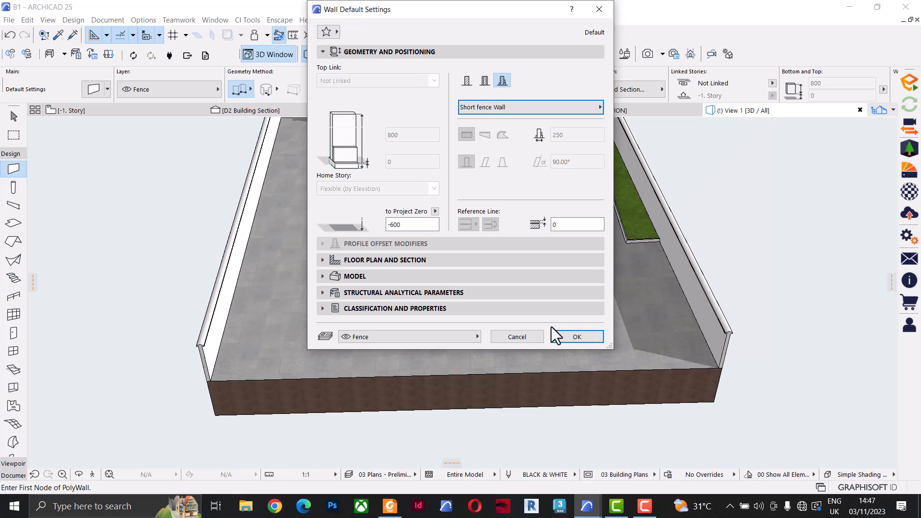
pyautogui.click(331, 276)
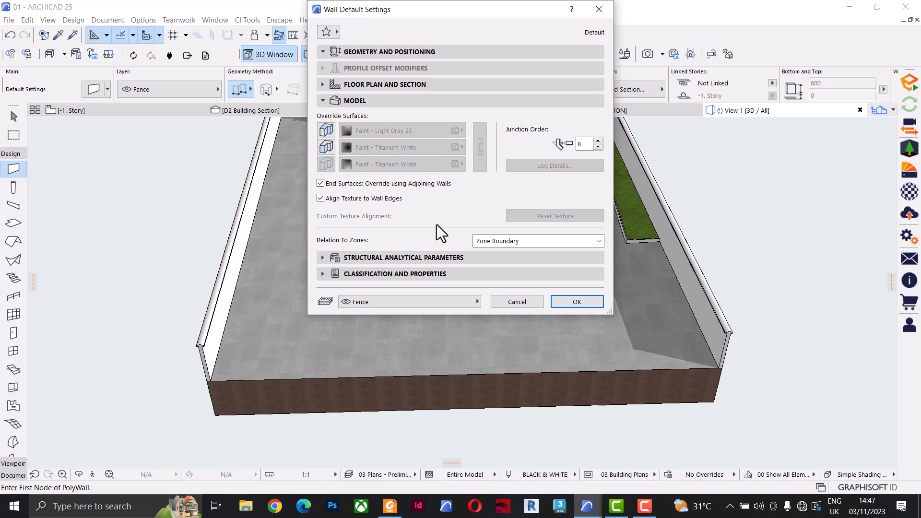
pyautogui.click(573, 301)
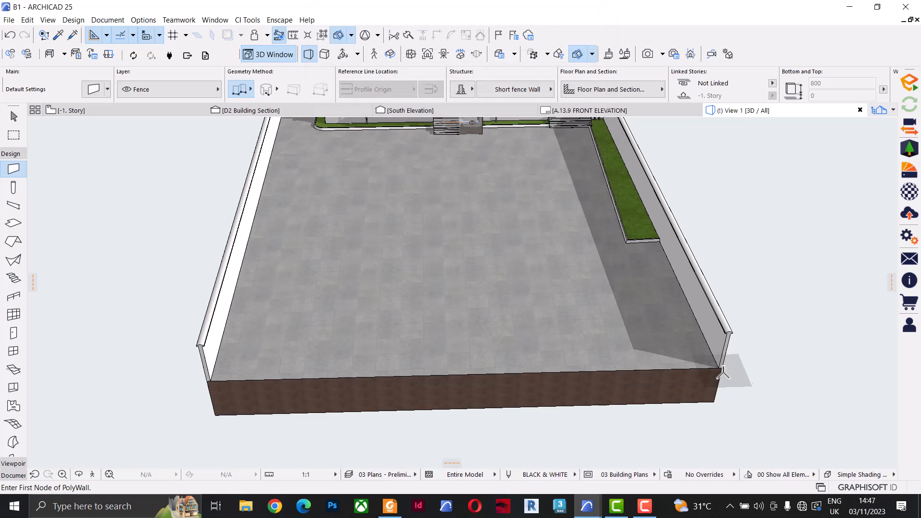
# Draw a short fence wall about 21,400 mm long across the site's front edge, between the ends of the two side fences.
pyautogui.scroll(5, 717, 374)
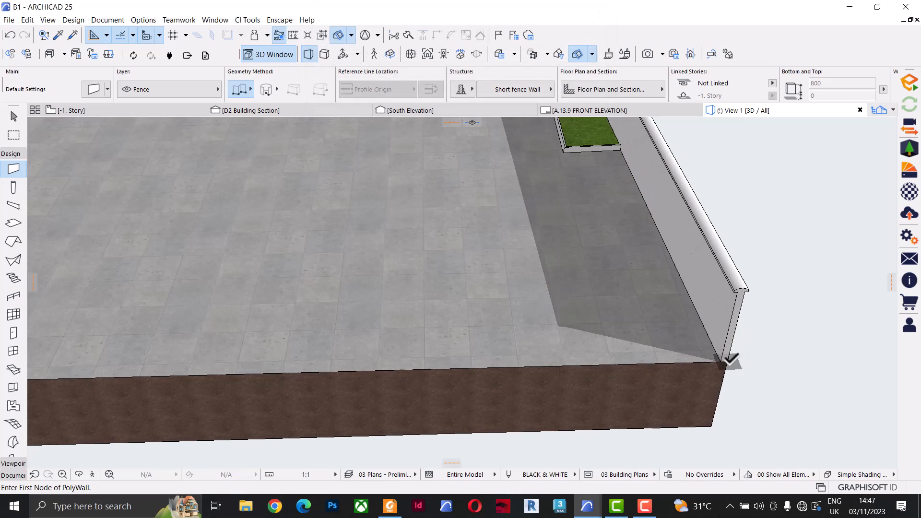
pyautogui.click(727, 360)
pyautogui.scroll(-5, 681, 352)
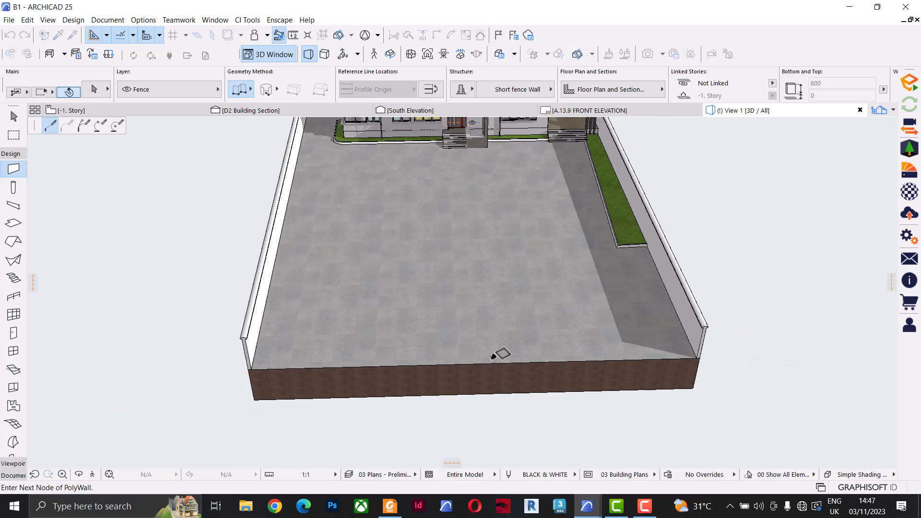
pyautogui.scroll(5, 252, 369)
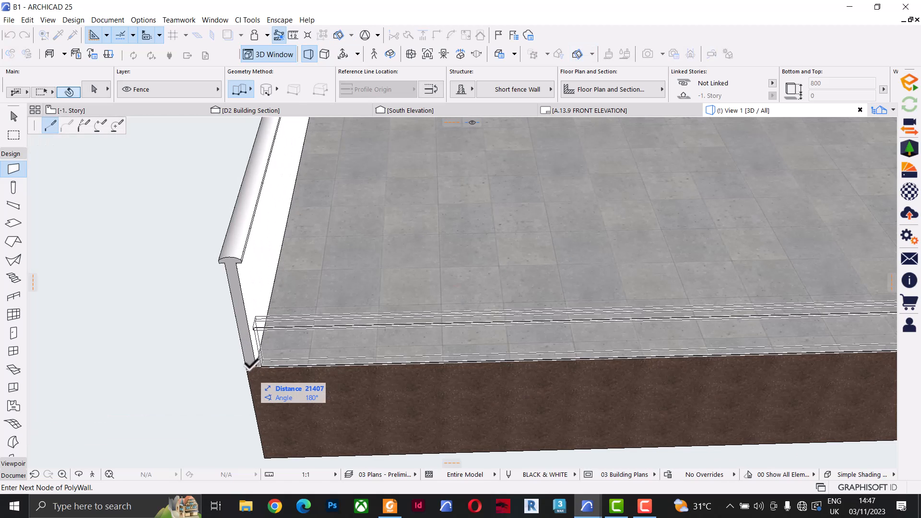
pyautogui.doubleClick(249, 367)
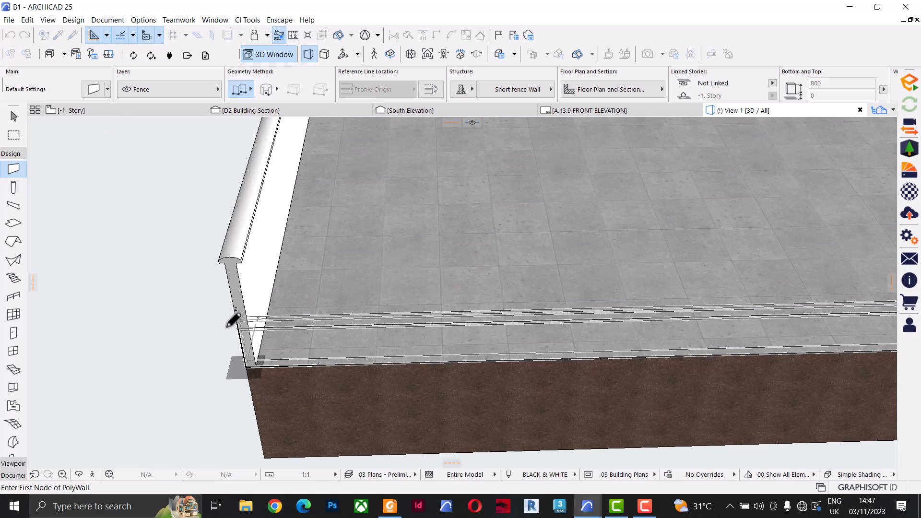
pyautogui.press('Escape')
# Shorten the front fence wall by moving its left end inward along the site edge, leaving an opening beside the left fence.
pyautogui.scroll(-5, 254, 293)
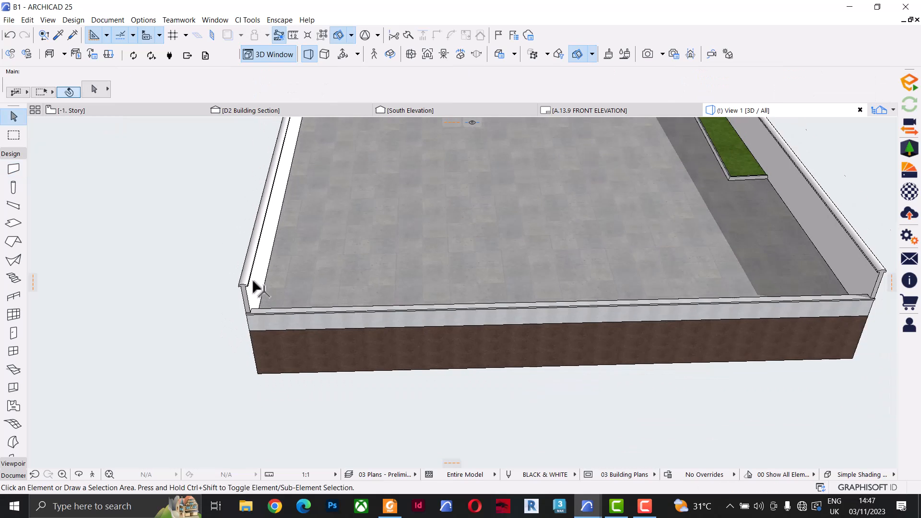
pyautogui.click(266, 316)
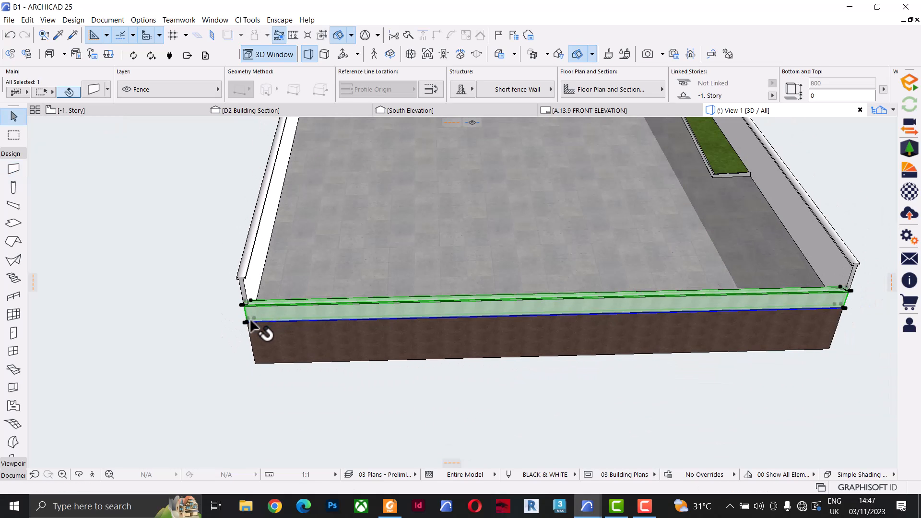
pyautogui.click(250, 320)
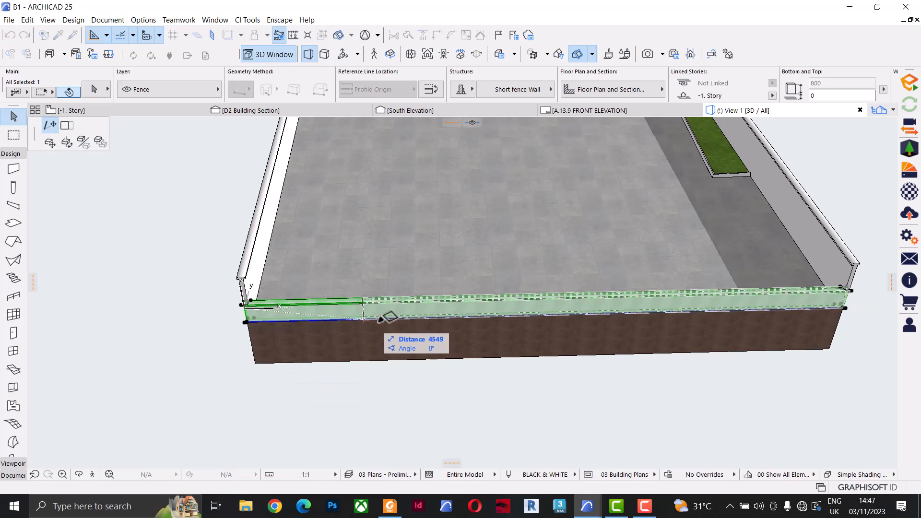
pyautogui.click(401, 316)
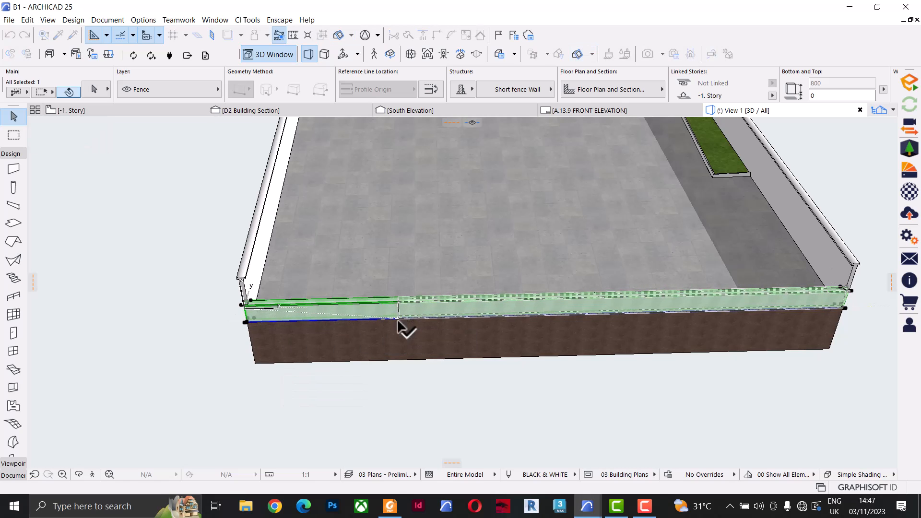
pyautogui.press('Escape')
# Inspect the short fence wall in 3D and switch to the other open ARCHICAD project with the fenced duplex.
pyautogui.keyDown('shift'); pyautogui.moveTo(387, 329); pyautogui.dragTo(590, 298, button='middle'); pyautogui.keyUp('shift')
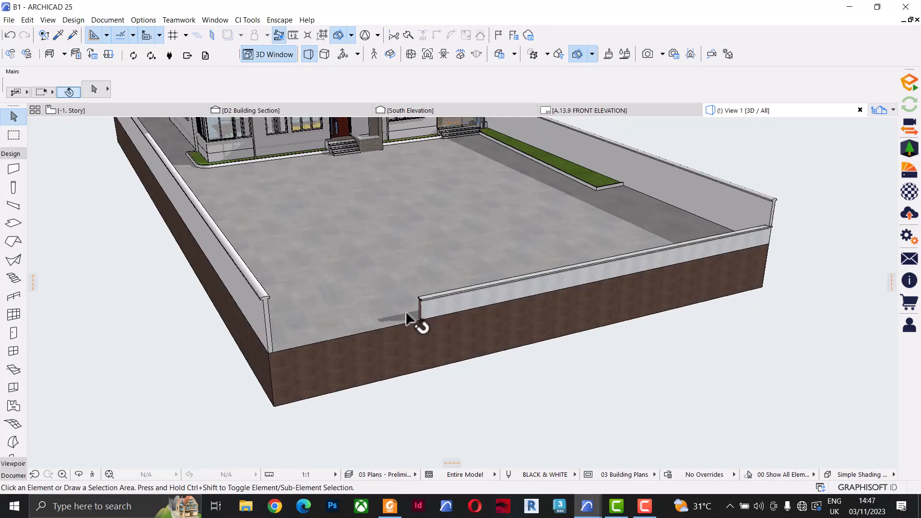
pyautogui.scroll(4, 439, 291)
pyautogui.keyDown('shift'); pyautogui.moveTo(404, 322); pyautogui.dragTo(577, 277, button='middle'); pyautogui.keyUp('shift')
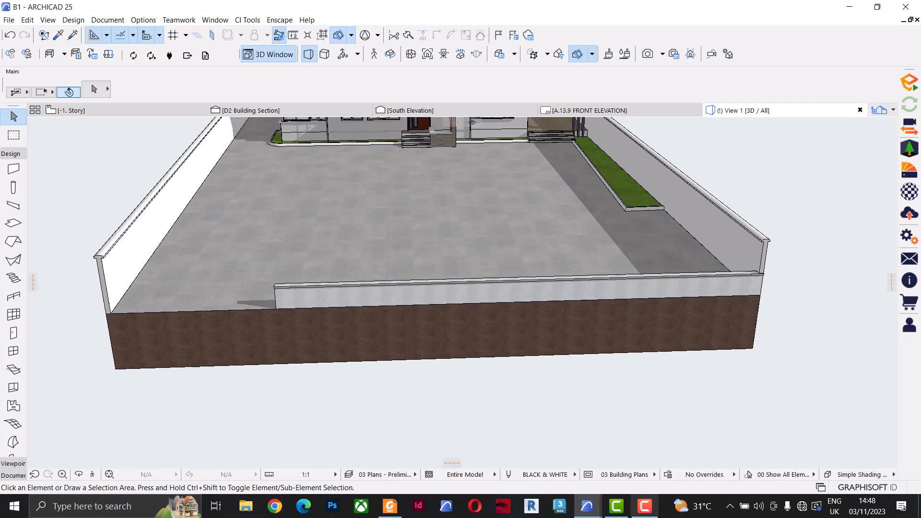
pyautogui.click(587, 506)
pyautogui.click(640, 445)
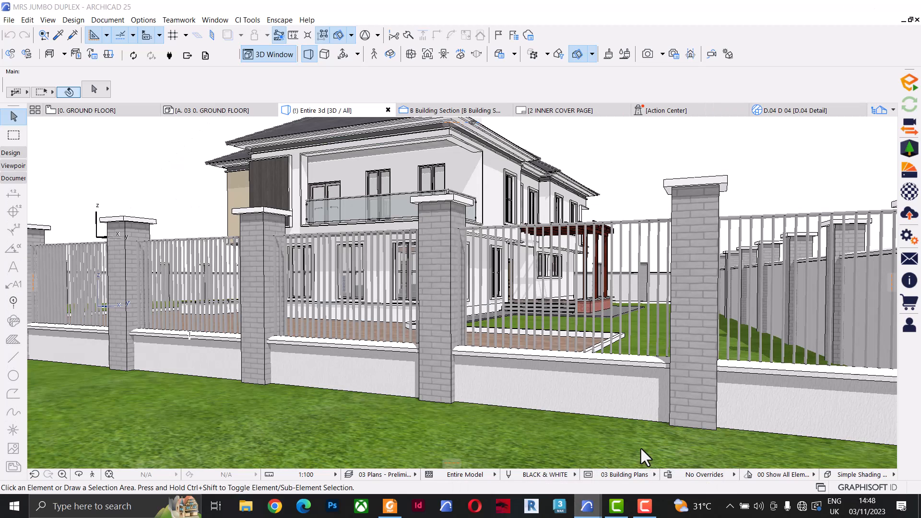
# Inspect the brick fence columns in the duplex project, and switch back to the B1 project's 3D site view.
pyautogui.click(449, 219)
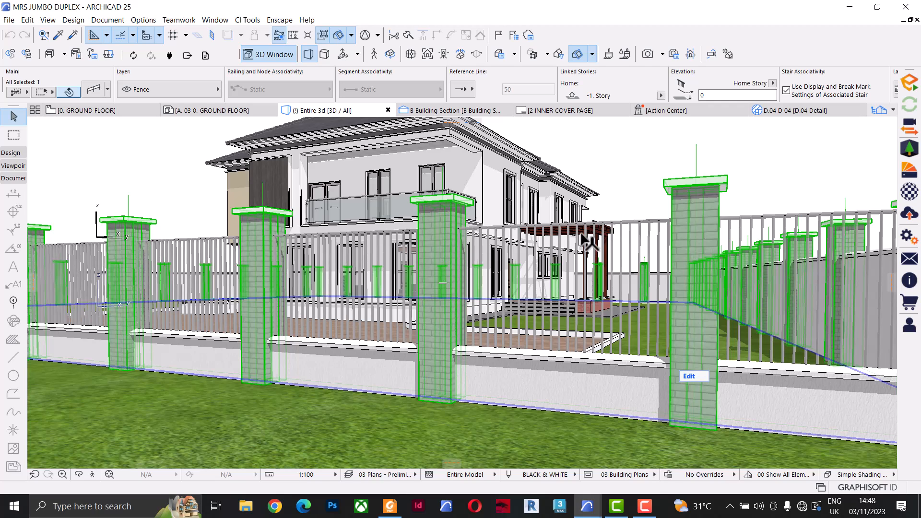
pyautogui.press('Escape')
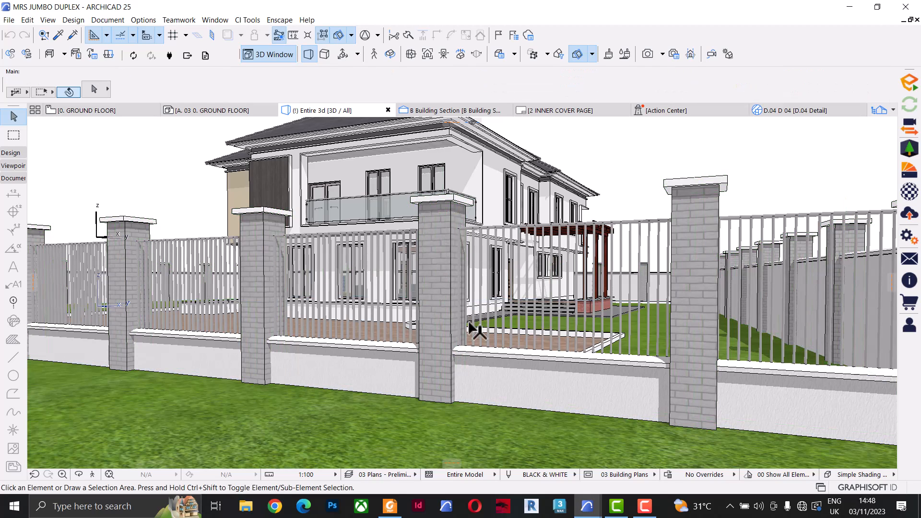
pyautogui.moveTo(585, 508)
pyautogui.click(527, 454)
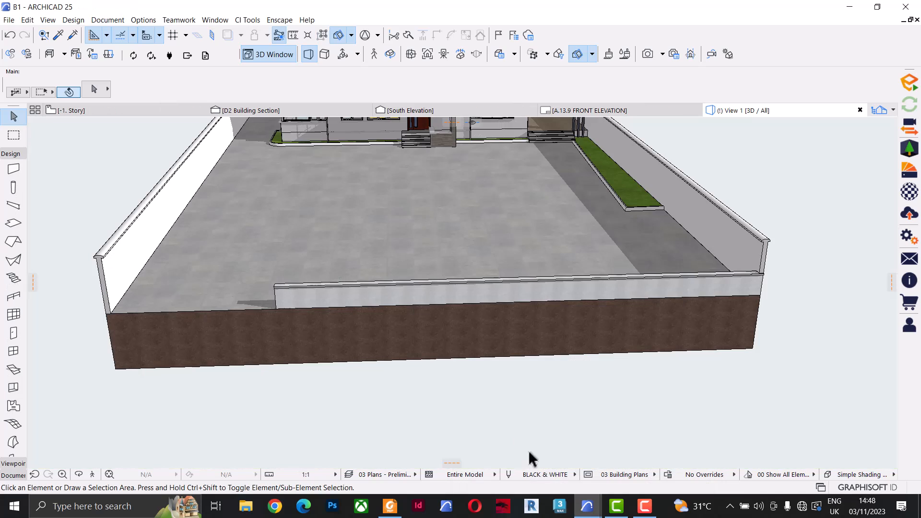
pyautogui.moveTo(461, 370); pyautogui.dragTo(528, 433, button='middle')
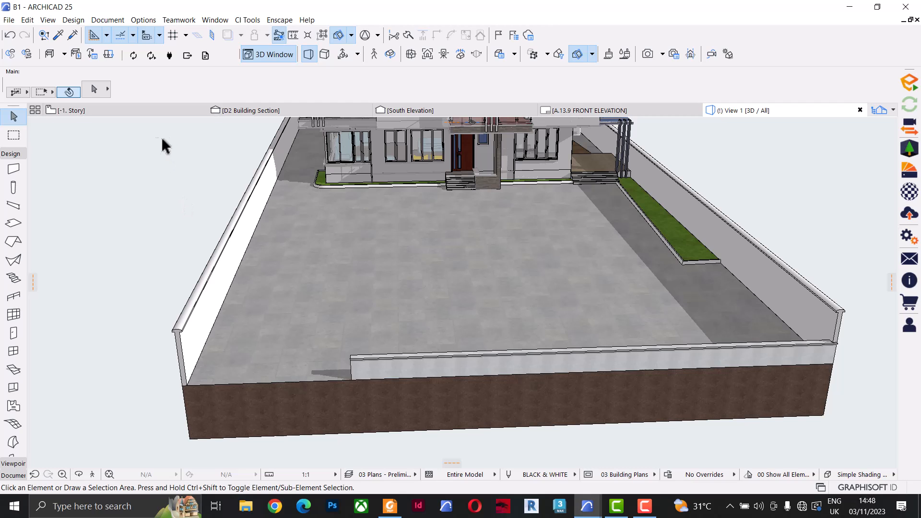
# On the -1. Story floor plan, set the default wall to a basic structure in Masonry Block - Structural.
pyautogui.click(111, 110)
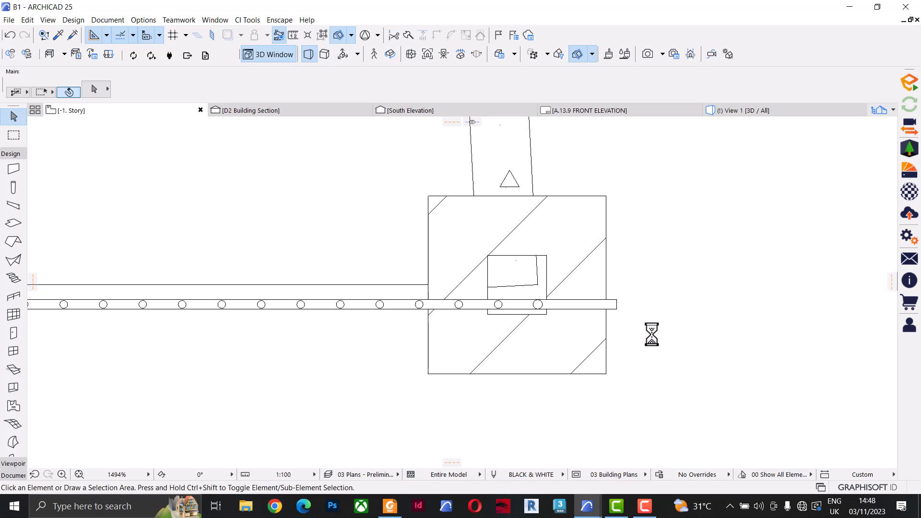
pyautogui.scroll(-10, 659, 342)
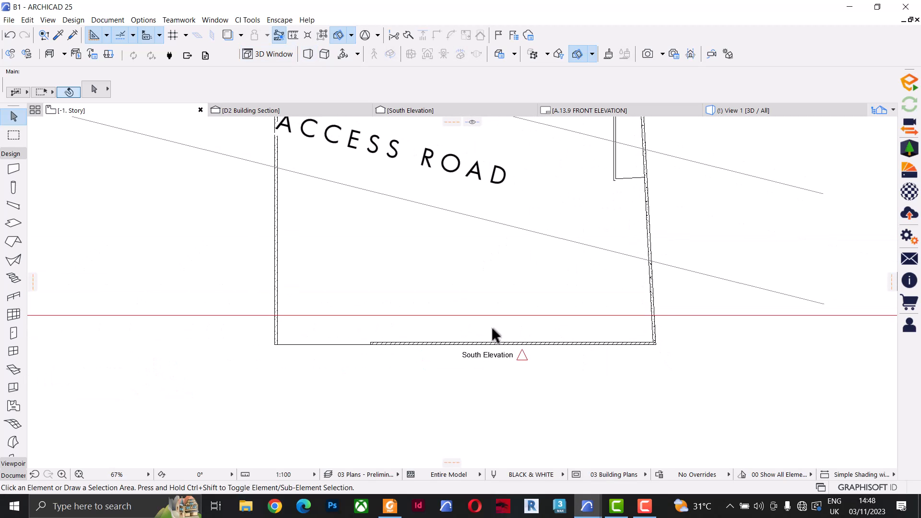
pyautogui.scroll(3, 486, 341)
pyautogui.click(487, 359)
pyautogui.press('Escape')
pyautogui.click(12, 170)
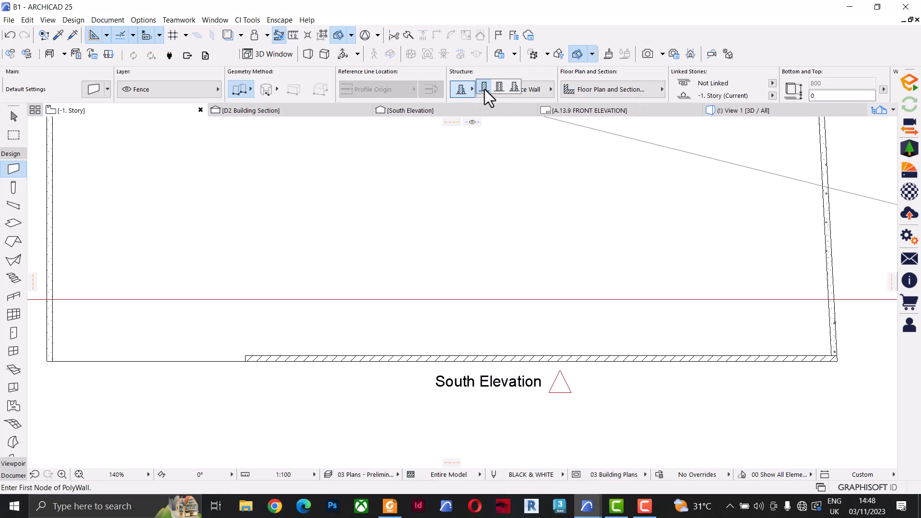
pyautogui.click(484, 89)
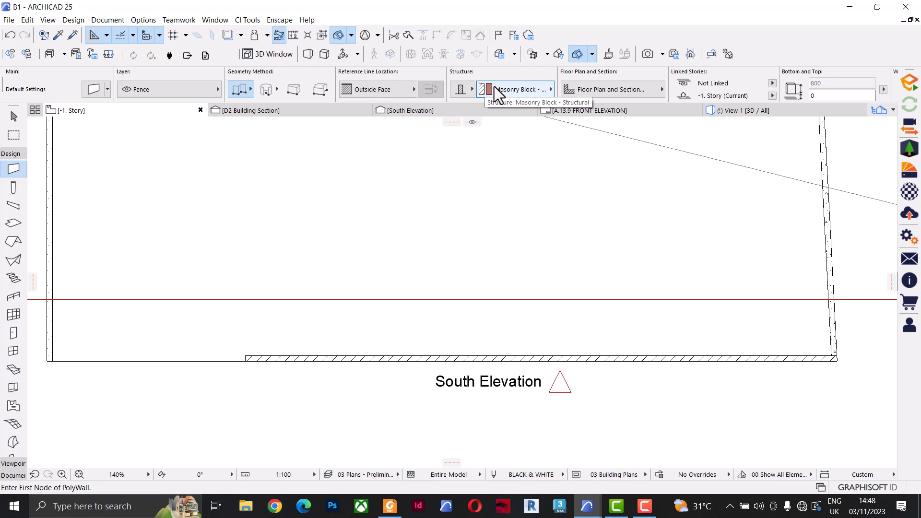
pyautogui.scroll(-3, 495, 86)
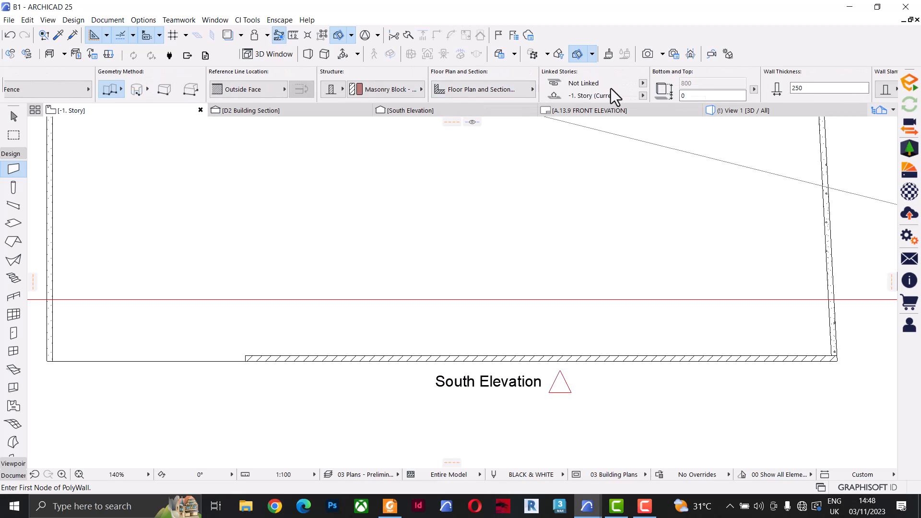
pyautogui.scroll(3, 125, 87)
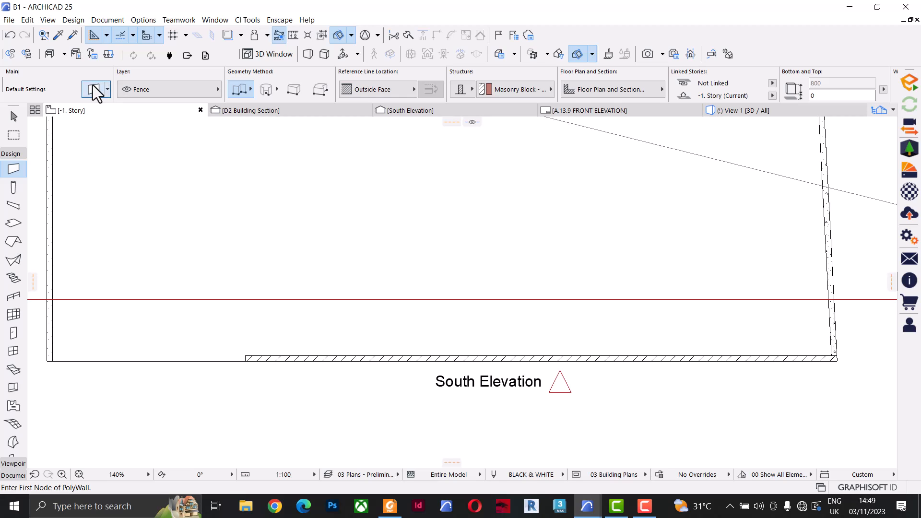
# Set the default wall height to 3000 mm and reduce the default wall thickness.
pyautogui.click(93, 86)
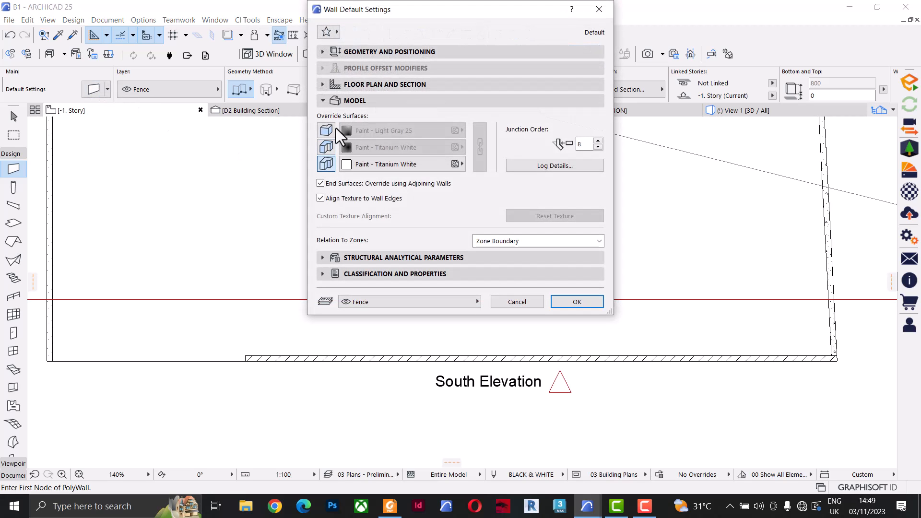
pyautogui.click(349, 48)
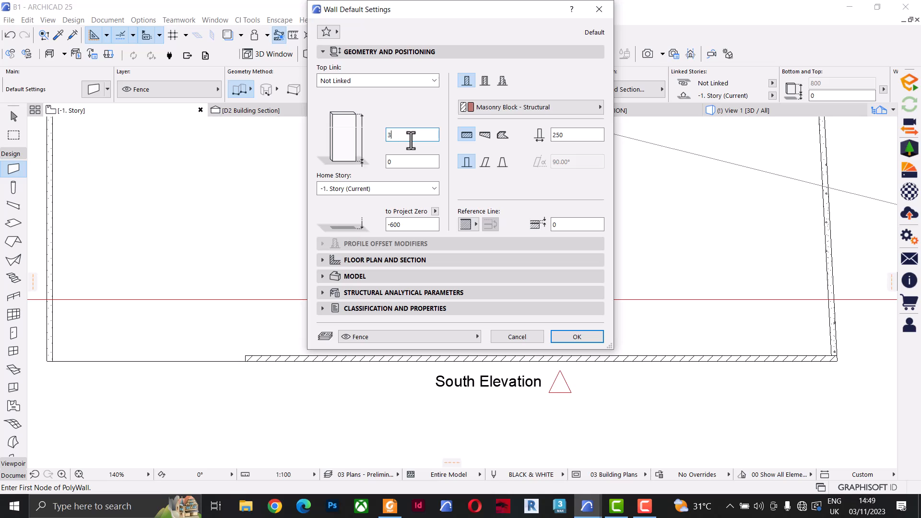
pyautogui.click(580, 137)
pyautogui.click(570, 336)
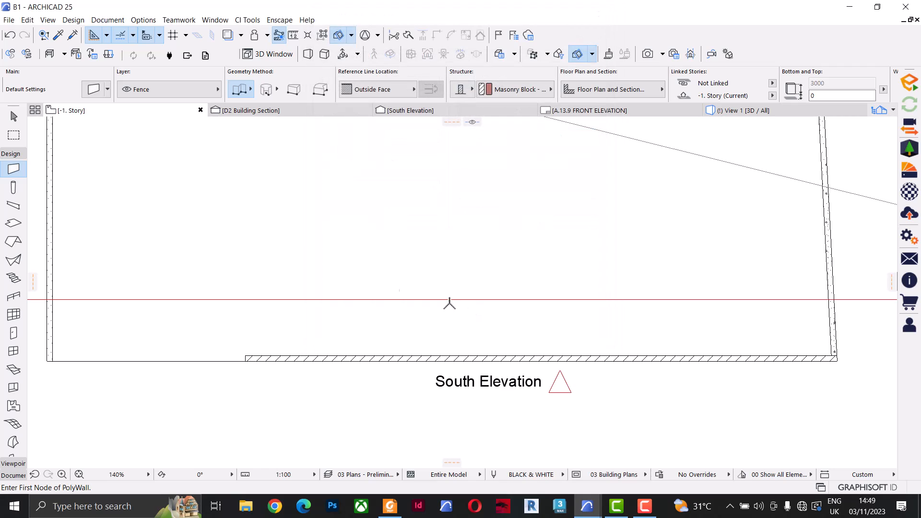
# Draw a closed square pier of four walls, 450 mm per side, just inside the front fence wall on the plan.
pyautogui.scroll(2, 317, 289)
pyautogui.scroll(1, 317, 289)
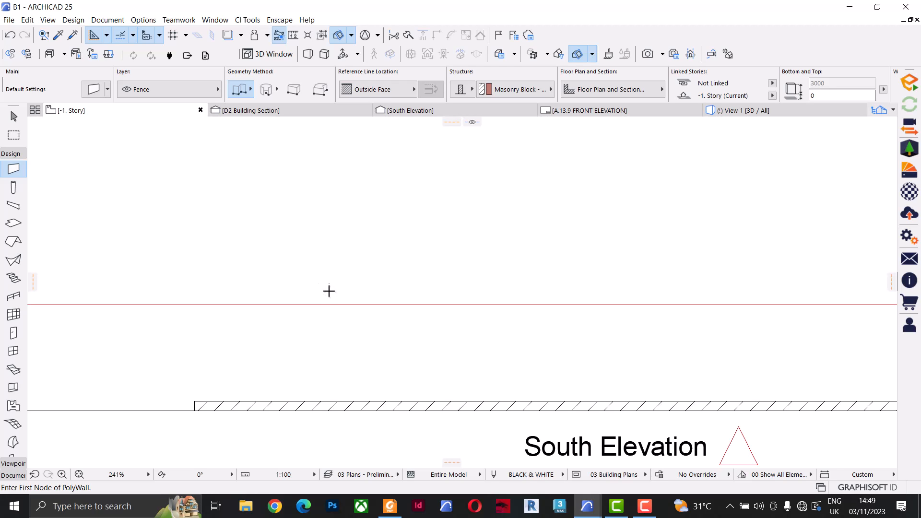
pyautogui.click(329, 289)
pyautogui.scroll(1, 335, 265)
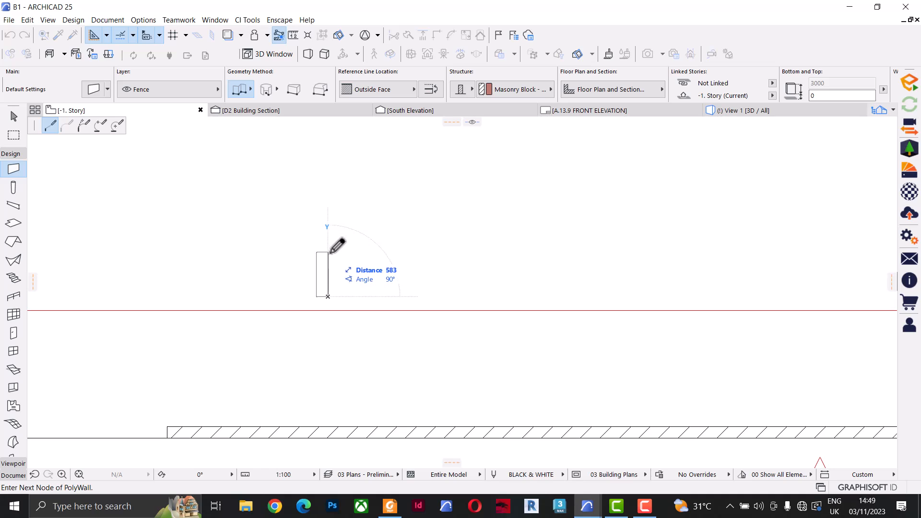
pyautogui.write('450')
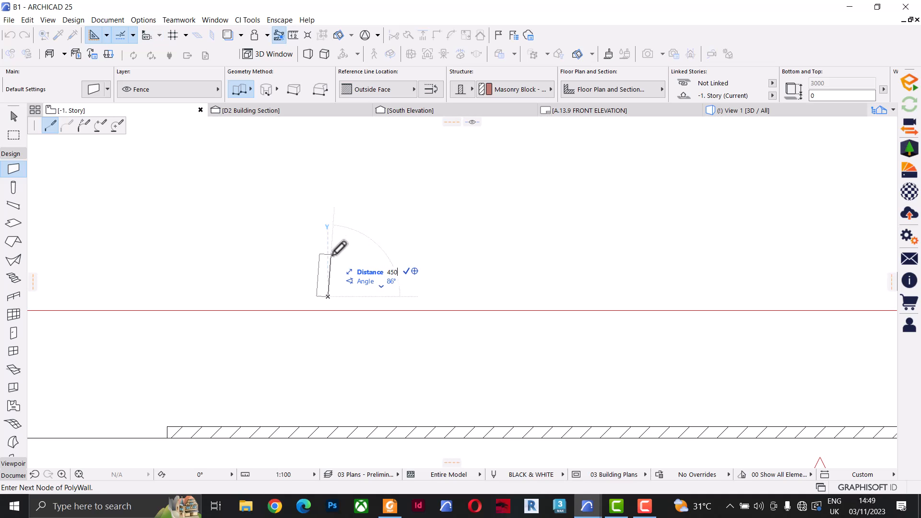
pyautogui.press('Return')
pyautogui.press('BackSpace')
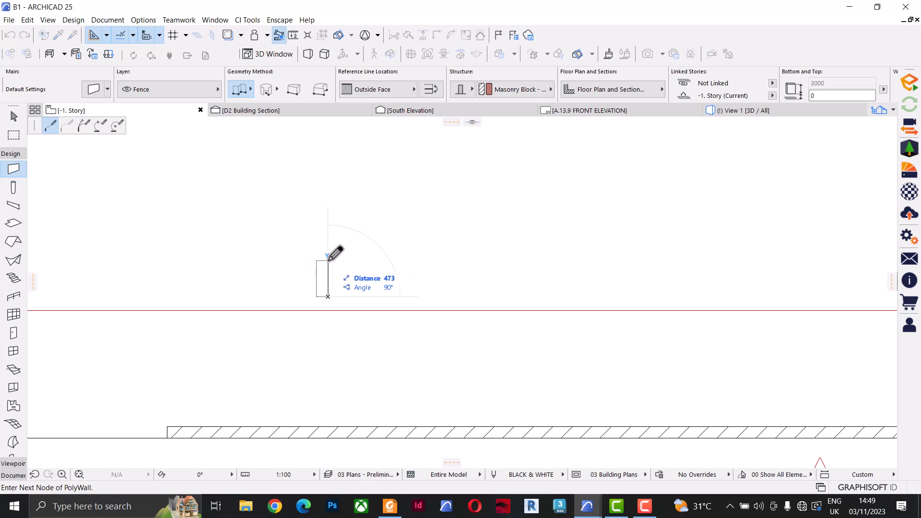
pyautogui.click(328, 260)
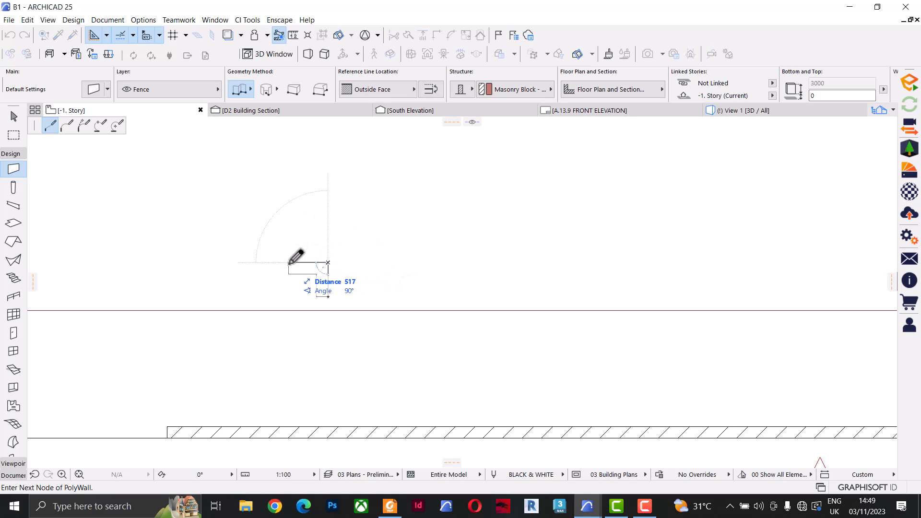
pyautogui.write('45')
pyautogui.press('Return')
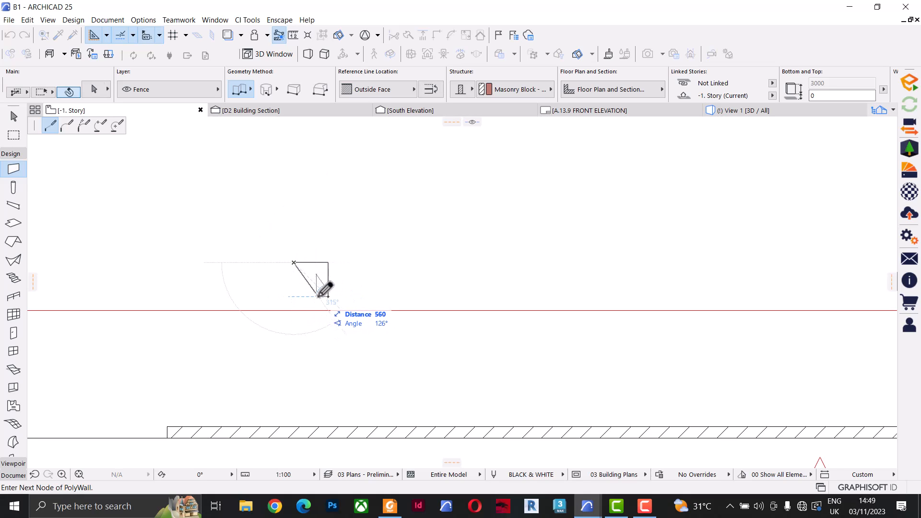
pyautogui.click(294, 297)
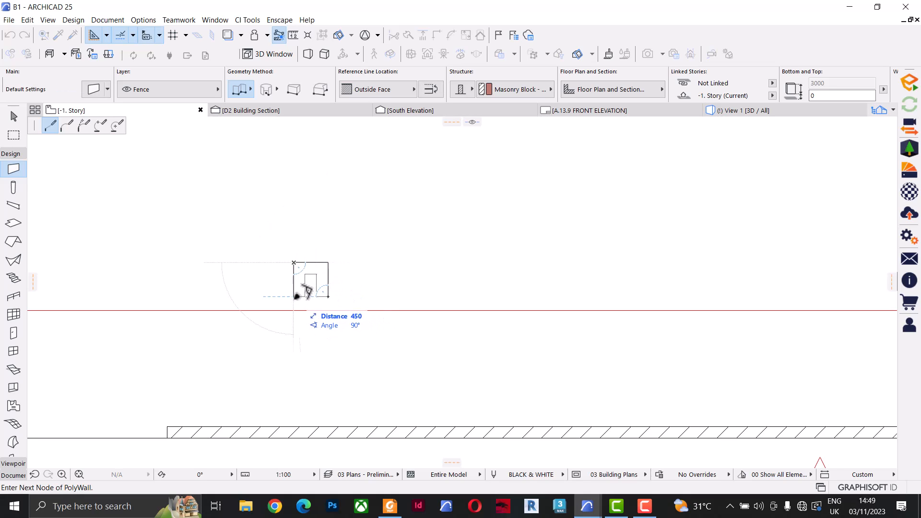
pyautogui.click(328, 296)
pyautogui.press('Escape')
# Select the four walls of the square pier and show them in the 3D view.
pyautogui.click(321, 289)
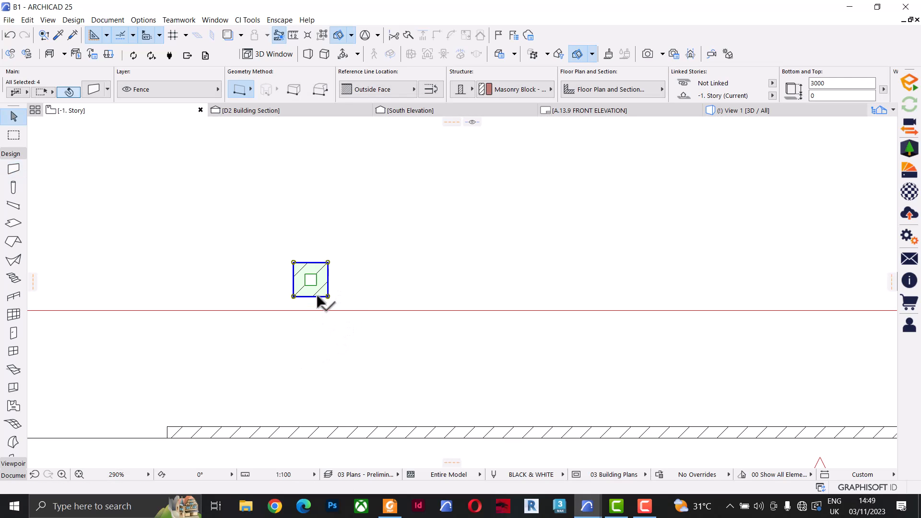
pyautogui.moveTo(330, 288); pyautogui.dragTo(384, 300, button='middle')
pyautogui.rightClick(370, 296)
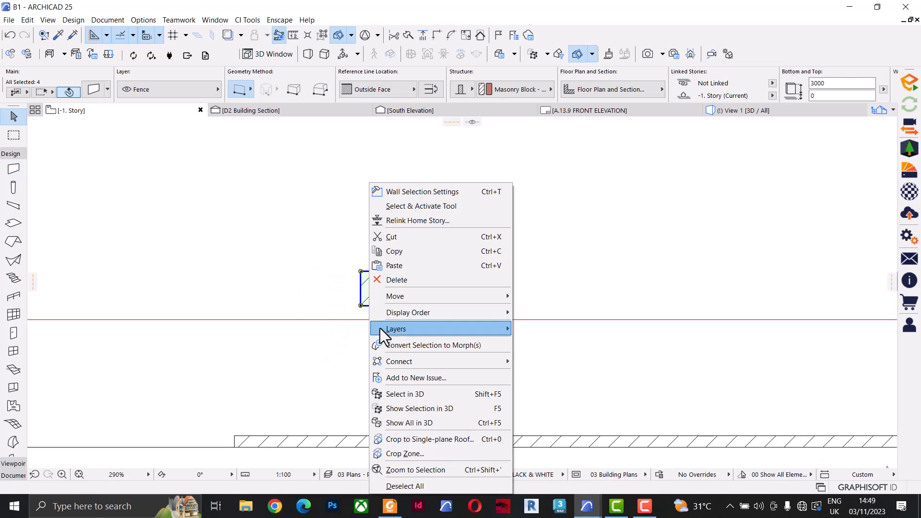
pyautogui.click(417, 392)
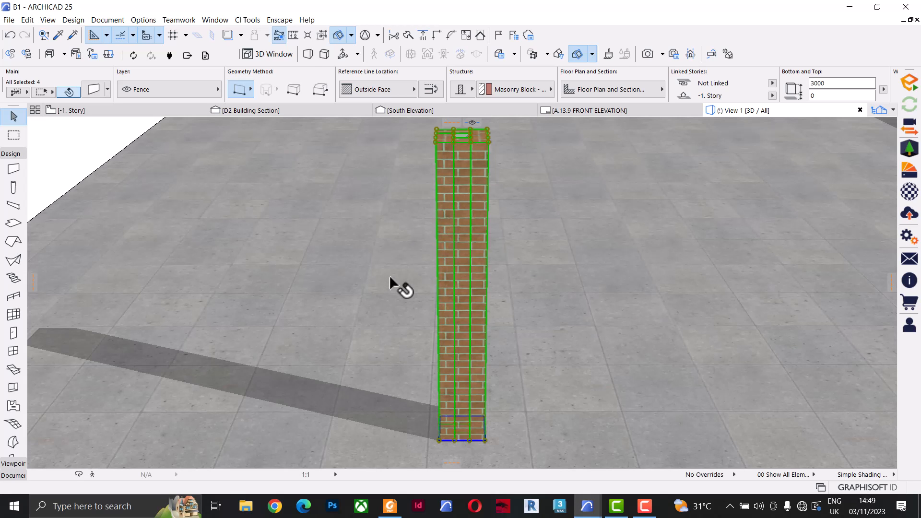
pyautogui.scroll(-3, 379, 269)
pyautogui.keyDown('shift'); pyautogui.moveTo(377, 264); pyautogui.dragTo(485, 283, button='middle'); pyautogui.keyUp('shift')
pyautogui.scroll(2, 403, 254)
pyautogui.scroll(5, 432, 189)
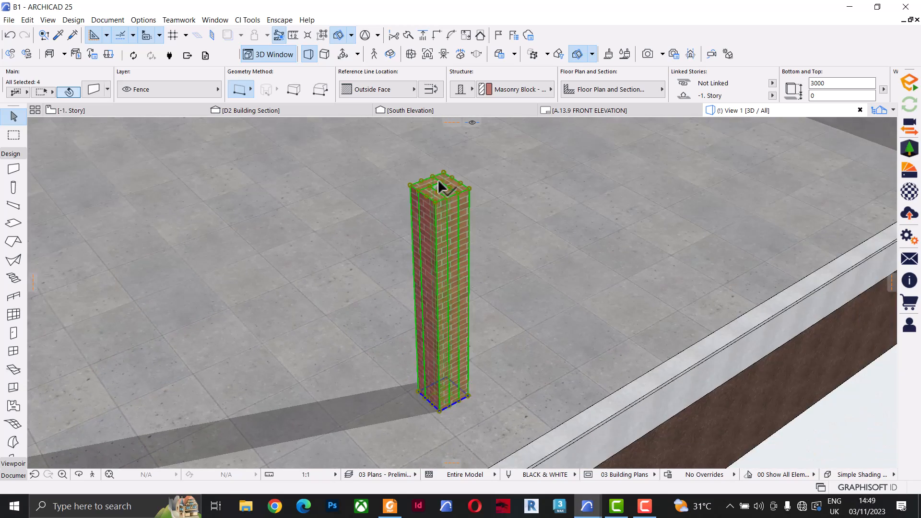
pyautogui.moveTo(428, 222); pyautogui.dragTo(453, 259, button='middle')
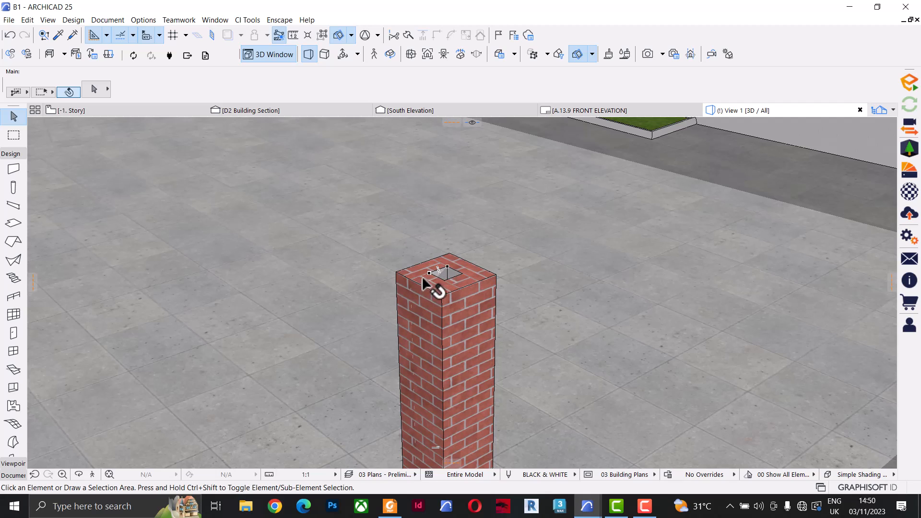
# Place a rectangular slab over the top of the brick pier, from one corner to the diagonally opposite corner.
pyautogui.click(12, 224)
pyautogui.scroll(3, 420, 272)
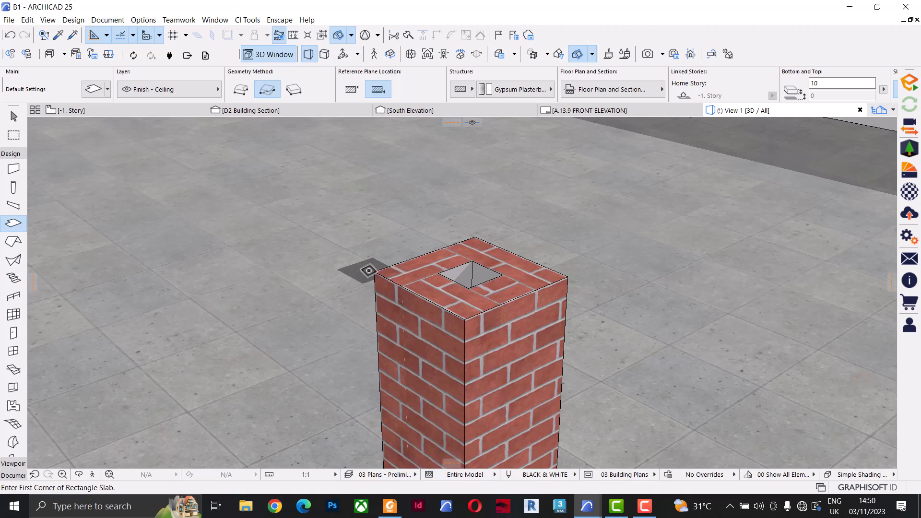
pyautogui.click(375, 272)
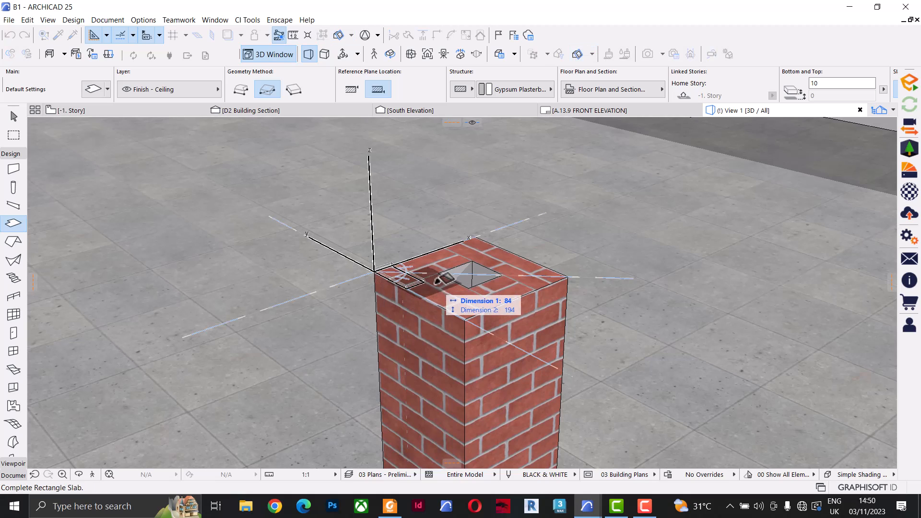
pyautogui.click(567, 276)
pyautogui.press('Escape')
# Override the pier cap slab's surface with Stucco - White Fine and set its thickness to 50 mm.
pyautogui.click(503, 278)
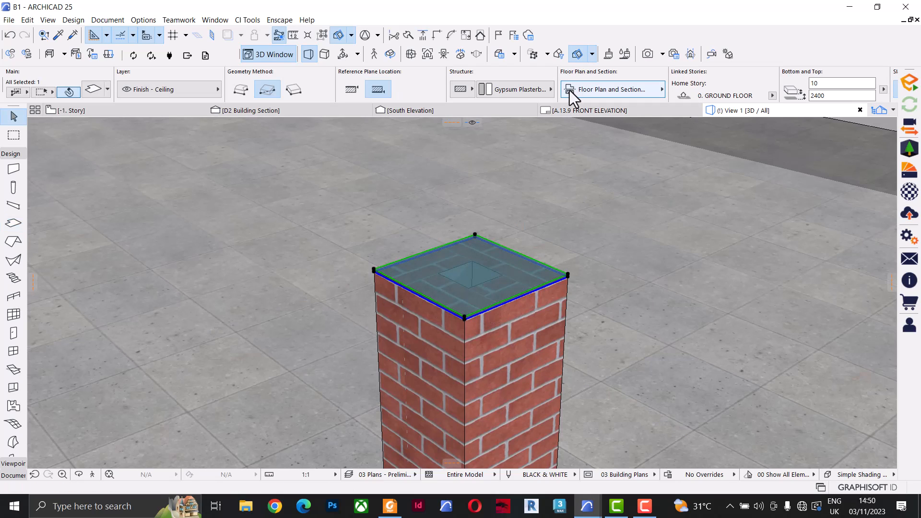
pyautogui.hscroll(8, 576, 85)
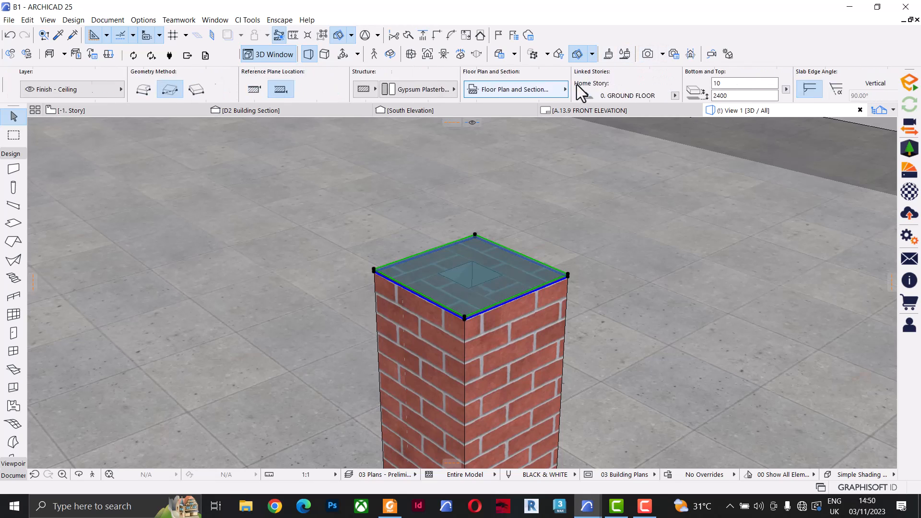
pyautogui.click(310, 91)
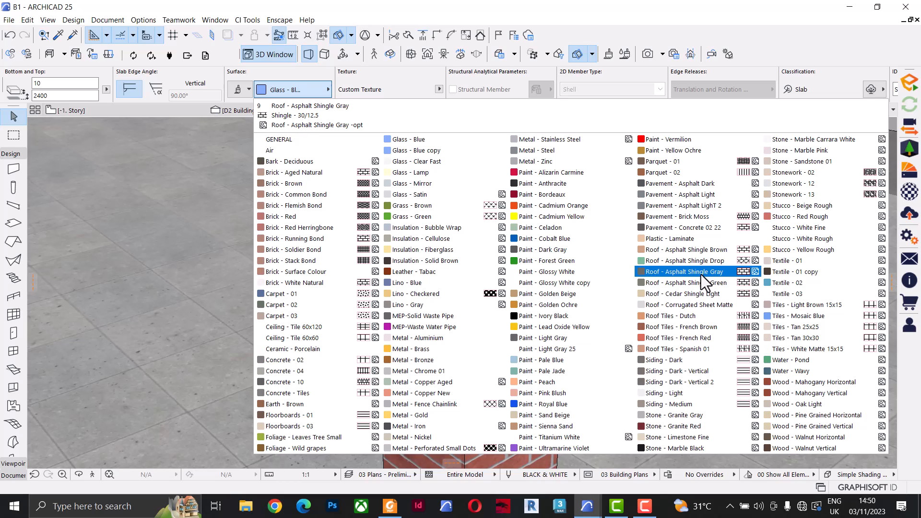
pyautogui.click(802, 226)
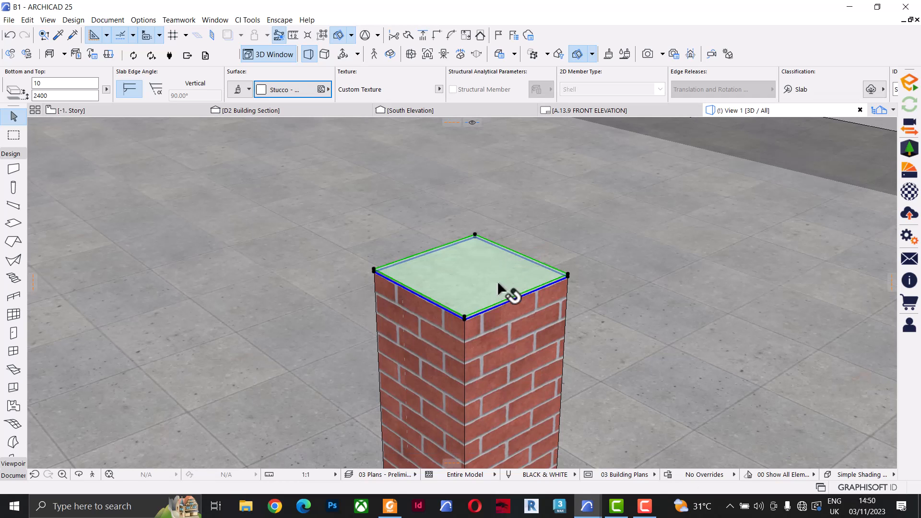
pyautogui.scroll(5, 367, 93)
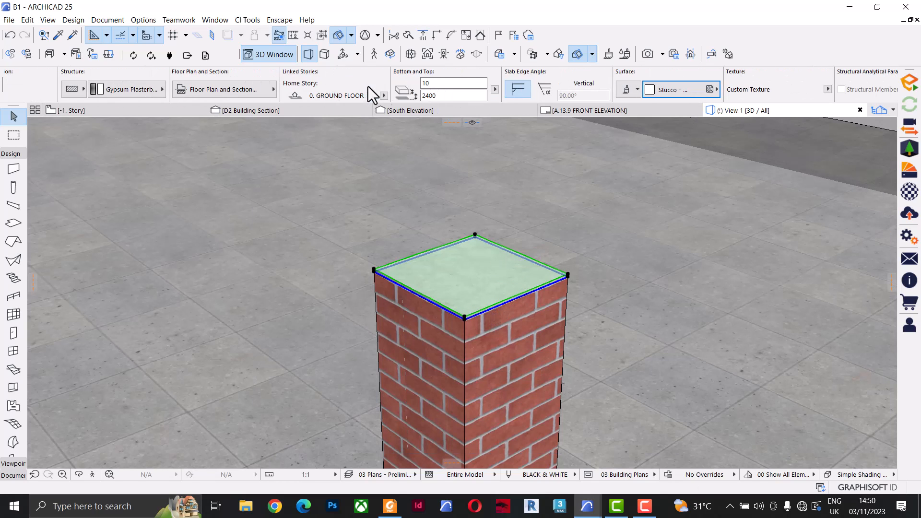
pyautogui.click(442, 84)
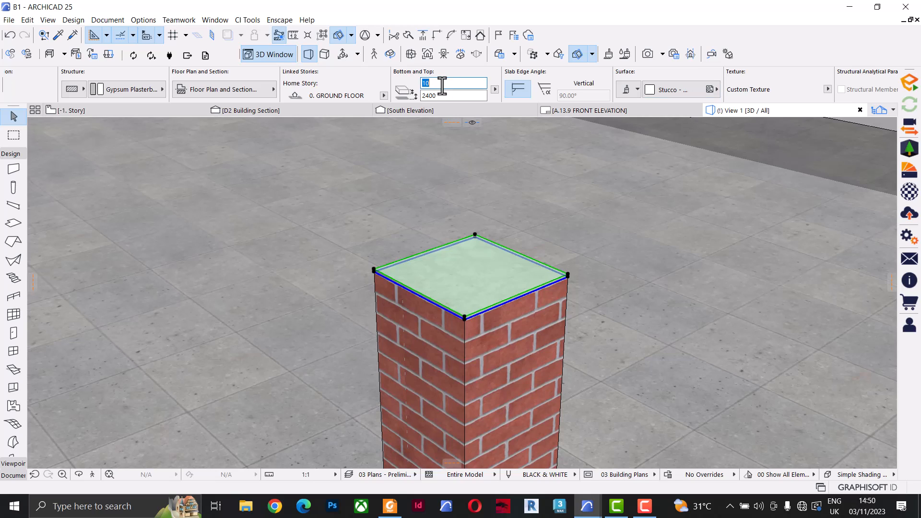
pyautogui.press('Return')
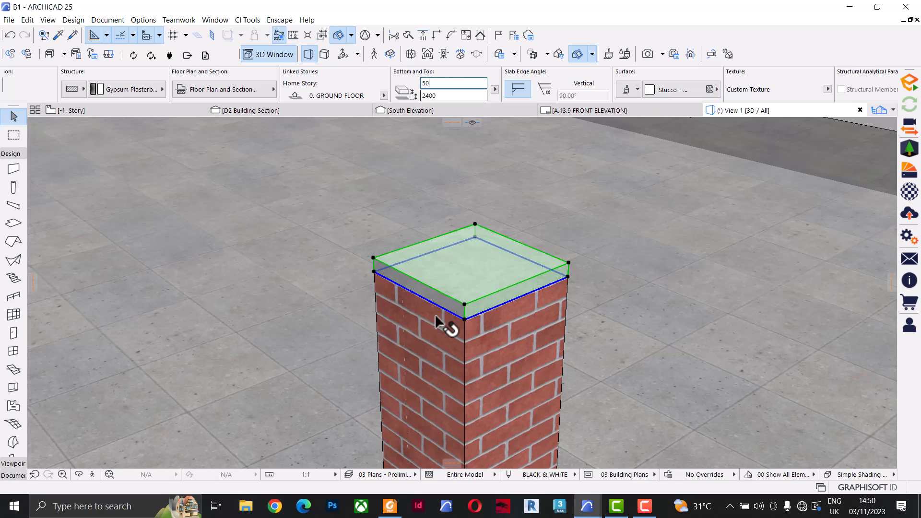
# Offset all edges of the cap slab outward so that it overhangs the brick pier on every side.
pyautogui.click(463, 318)
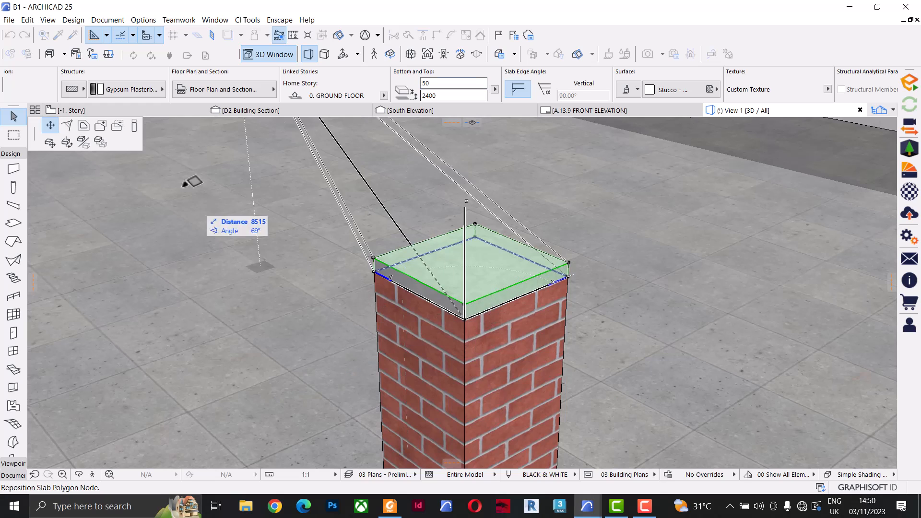
pyautogui.click(85, 124)
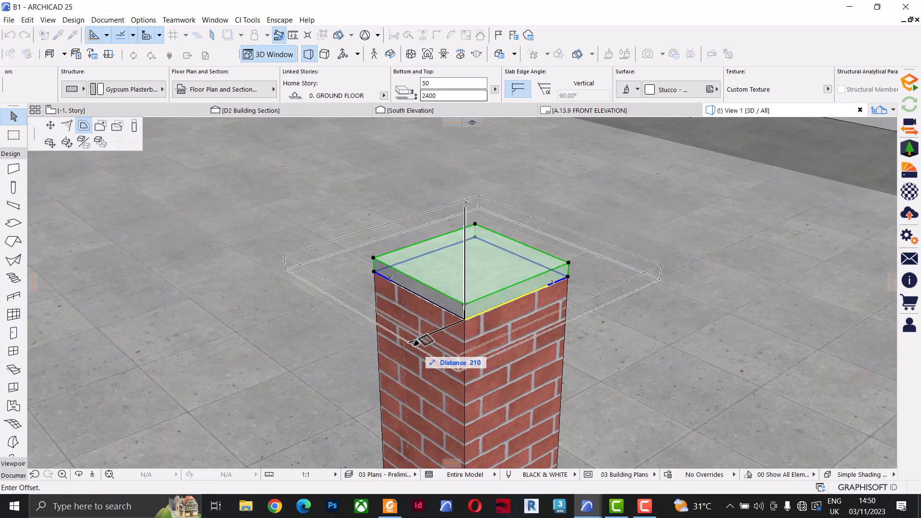
pyautogui.click(425, 330)
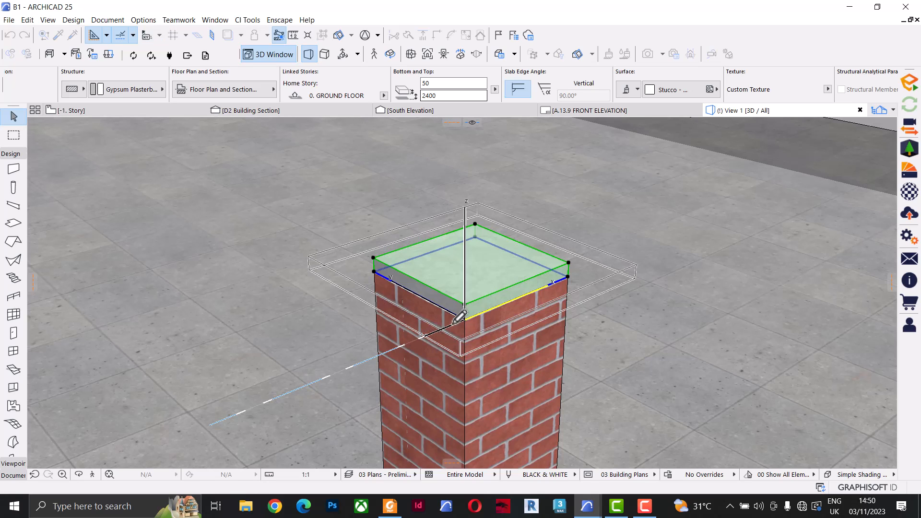
pyautogui.press('Escape')
pyautogui.scroll(-6, 451, 235)
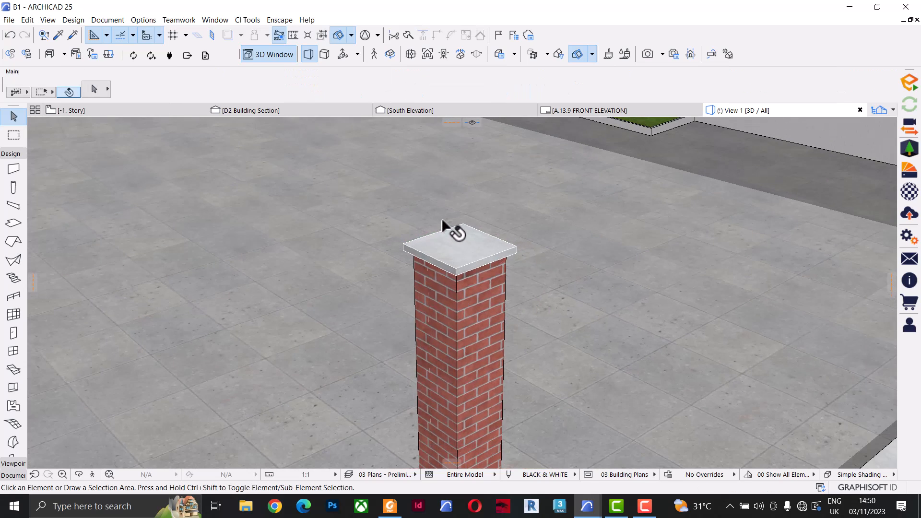
# Turn the pier's four walls into log walls, using the first log shape, the one with grooved flat faces on both sides.
pyautogui.moveTo(459, 266); pyautogui.dragTo(585, 318)
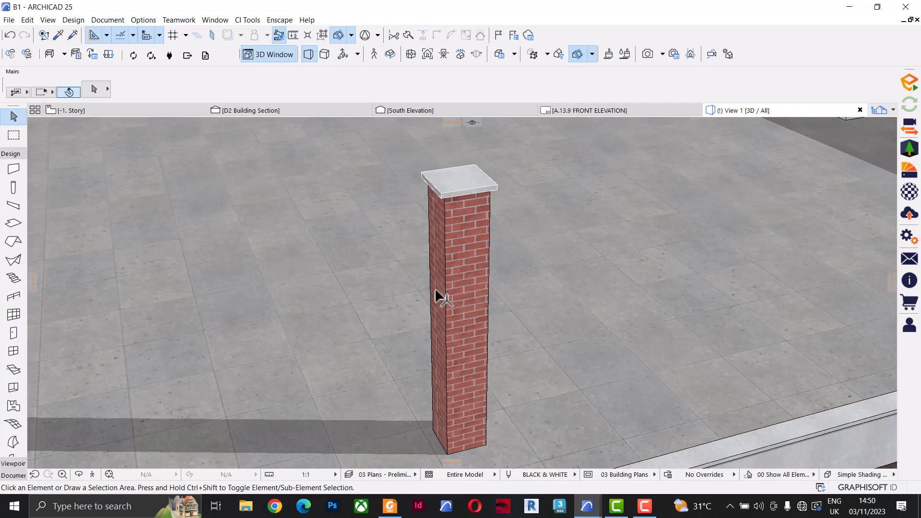
pyautogui.click(470, 272)
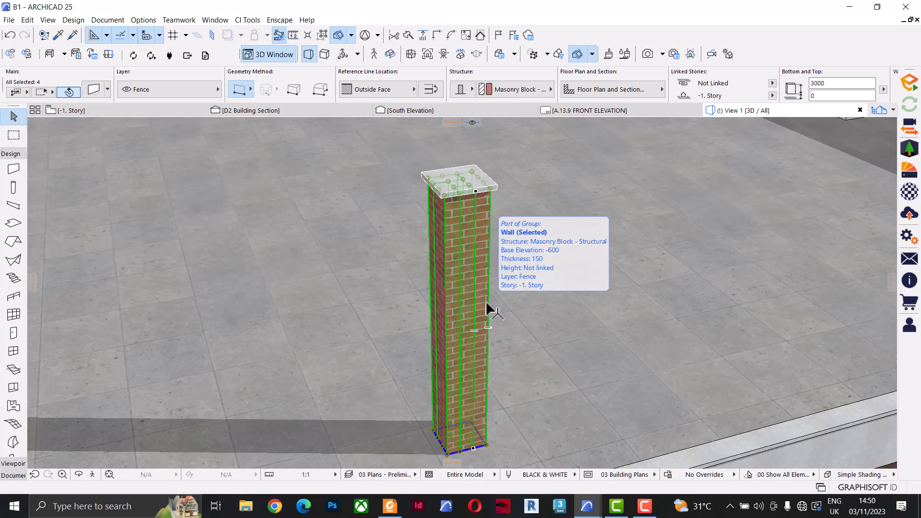
pyautogui.click(94, 89)
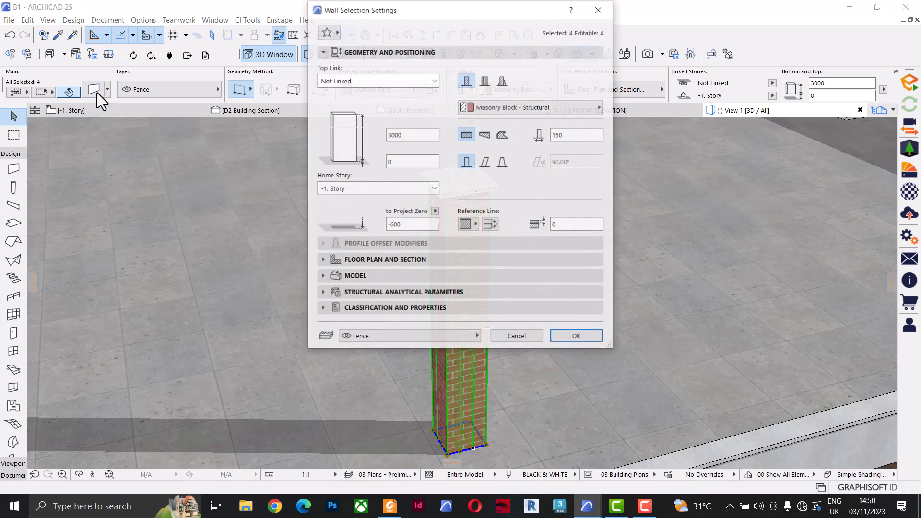
pyautogui.click(383, 275)
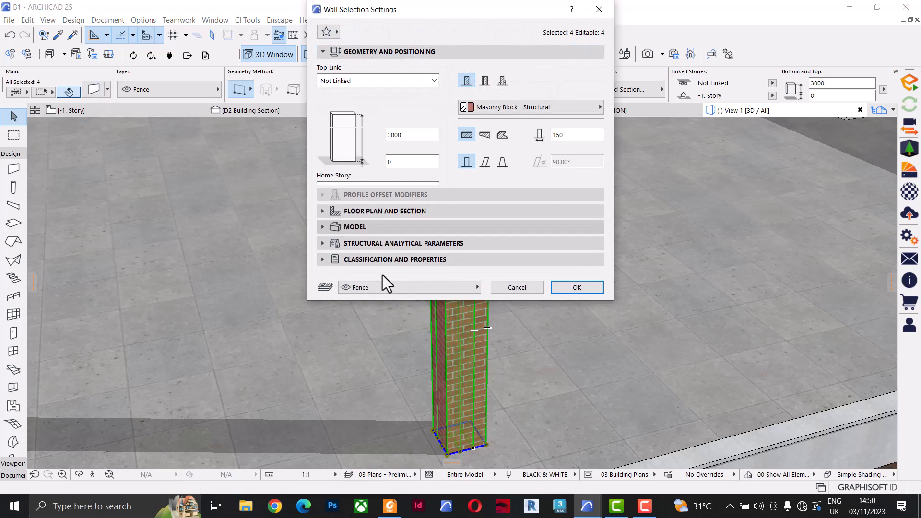
pyautogui.click(532, 166)
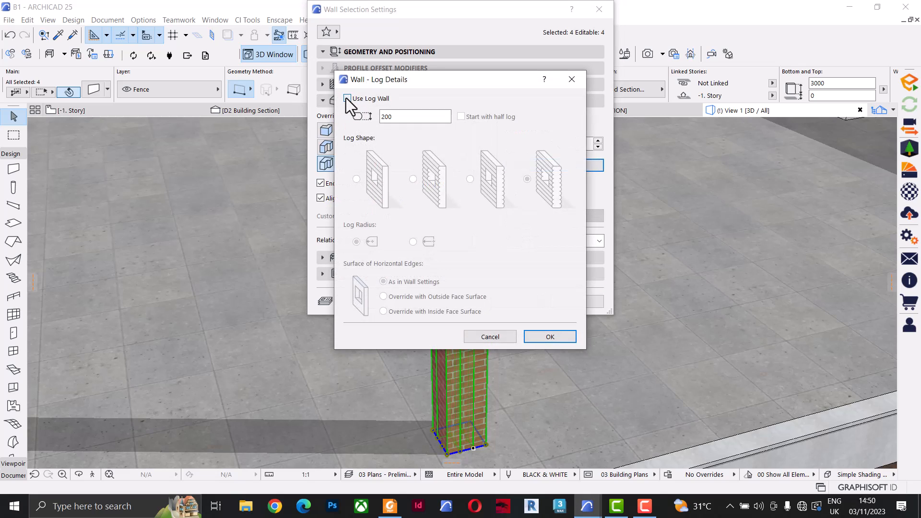
pyautogui.click(346, 98)
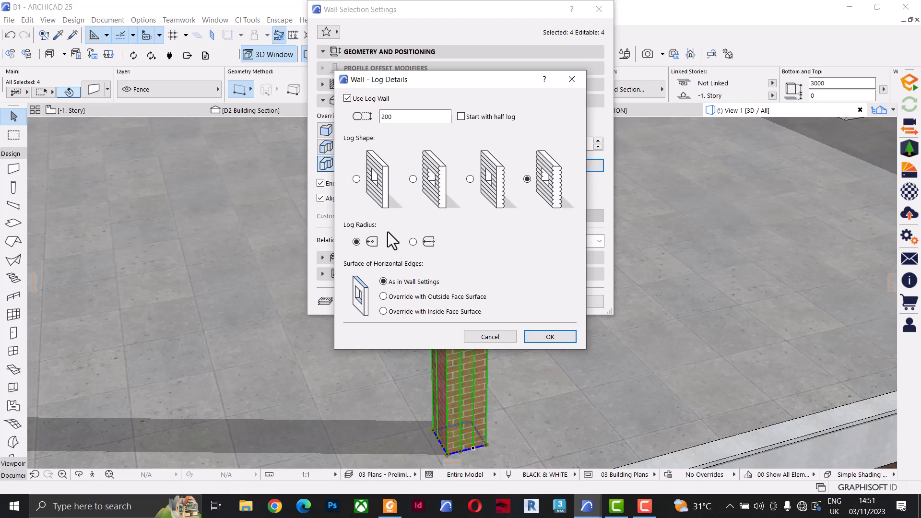
pyautogui.click(357, 179)
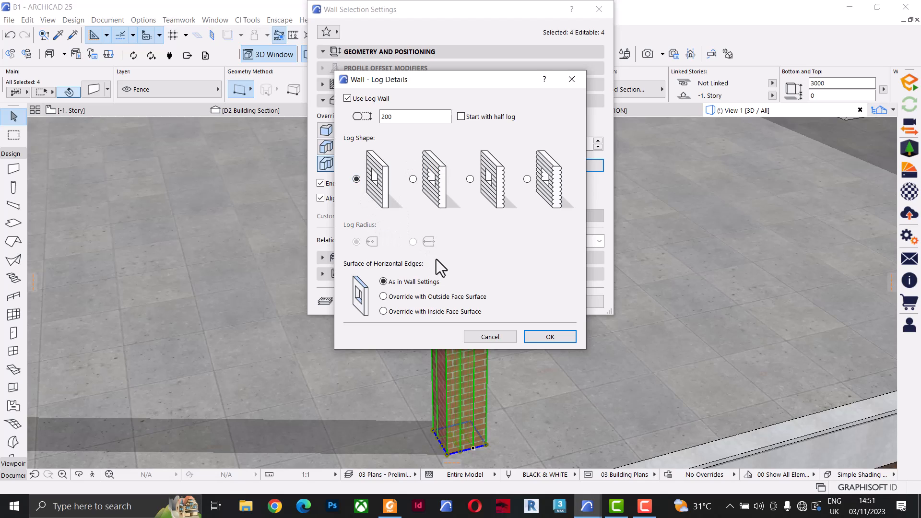
pyautogui.click(551, 336)
pyautogui.click(559, 304)
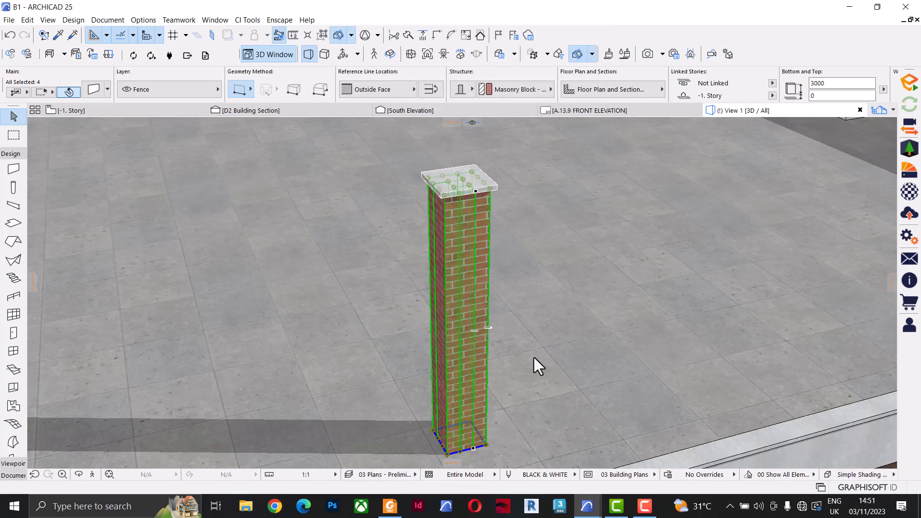
pyautogui.press('Escape')
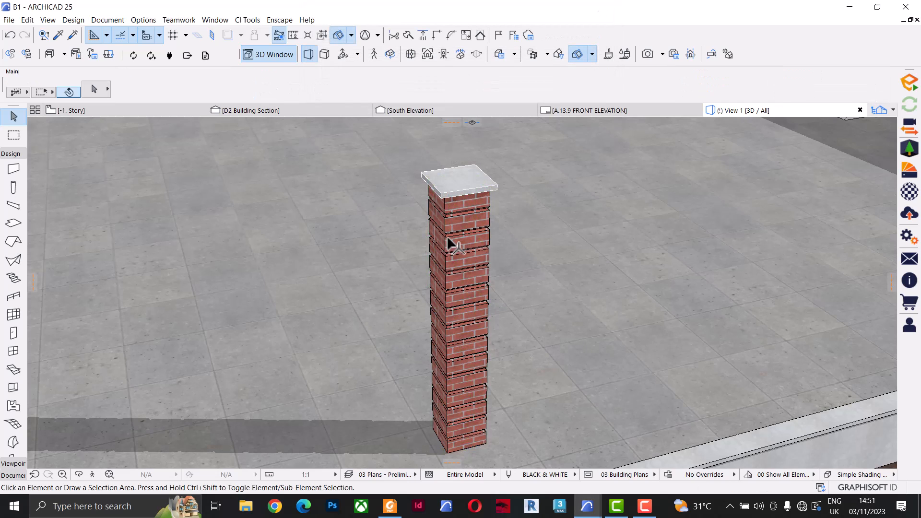
# Override all surfaces of the four pier walls, linked together, with Stucco - White Fine.
pyautogui.scroll(6, 449, 237)
pyautogui.keyDown('shift'); pyautogui.moveTo(482, 207); pyautogui.dragTo(509, 272, button='middle'); pyautogui.keyUp('shift')
pyautogui.click(413, 230)
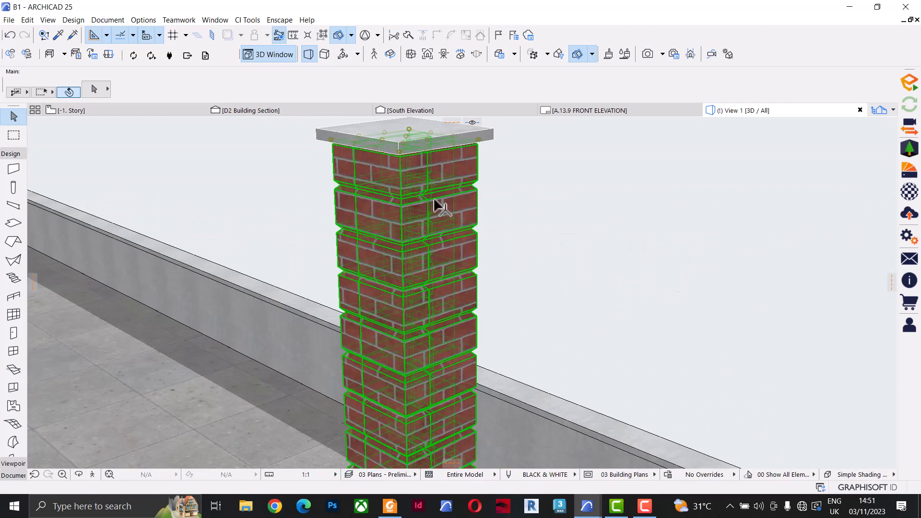
pyautogui.scroll(-2, 611, 85)
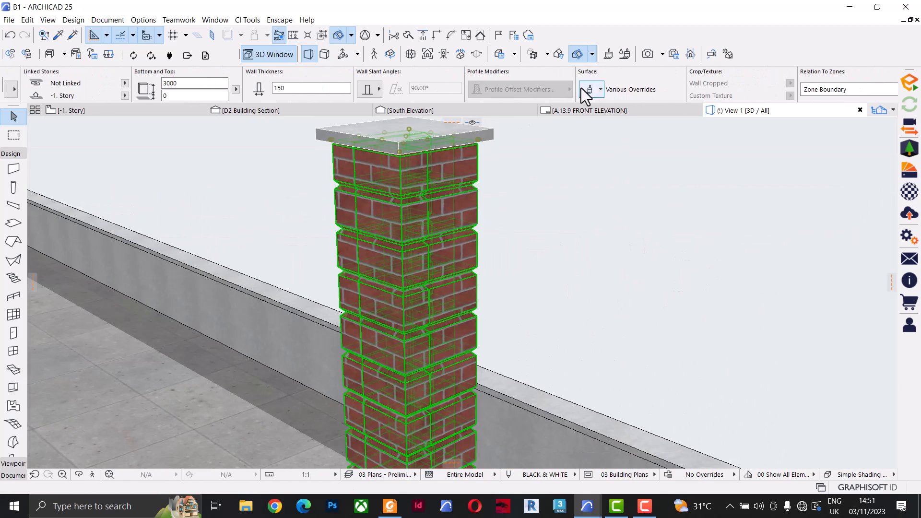
pyautogui.click(586, 89)
pyautogui.click(593, 120)
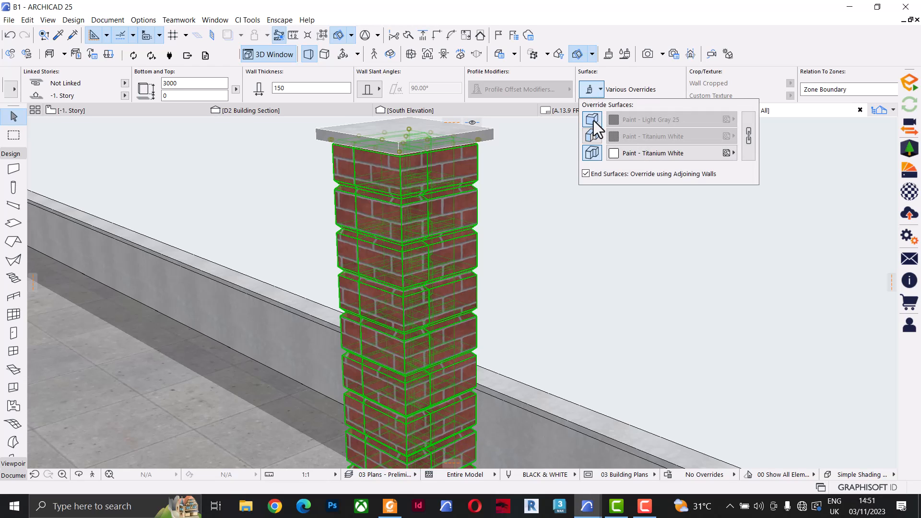
pyautogui.click(593, 136)
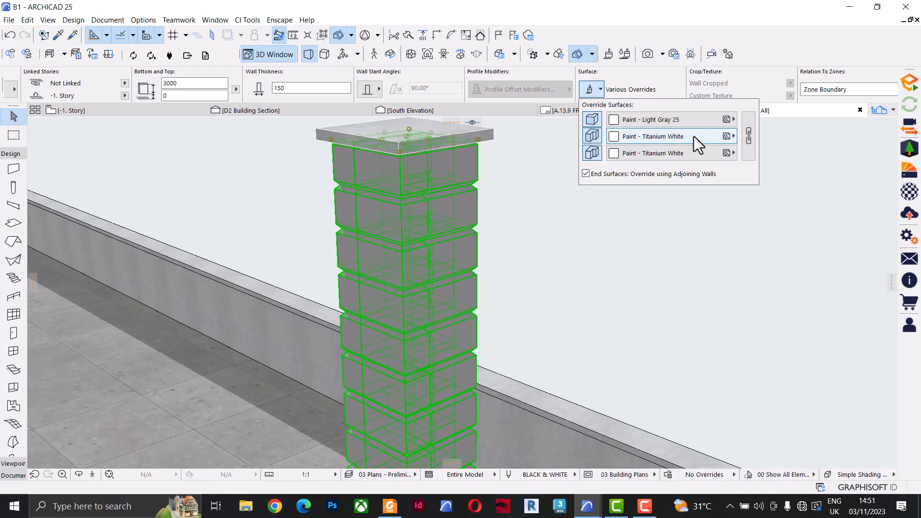
pyautogui.click(747, 151)
pyautogui.click(691, 123)
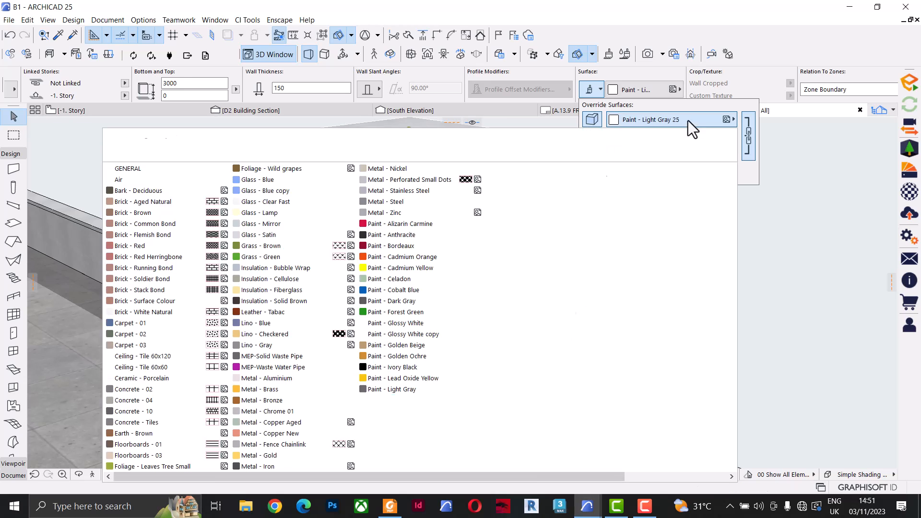
pyautogui.click(537, 301)
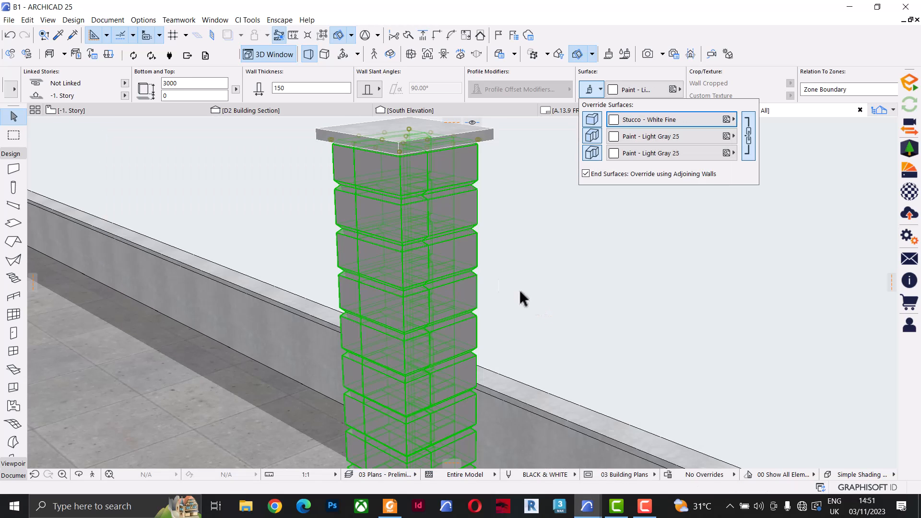
pyautogui.click(520, 196)
# Select the pier's four walls together with its cap slab.
pyautogui.keyDown('shift'); pyautogui.moveTo(467, 139); pyautogui.dragTo(366, 206, button='middle'); pyautogui.keyUp('shift')
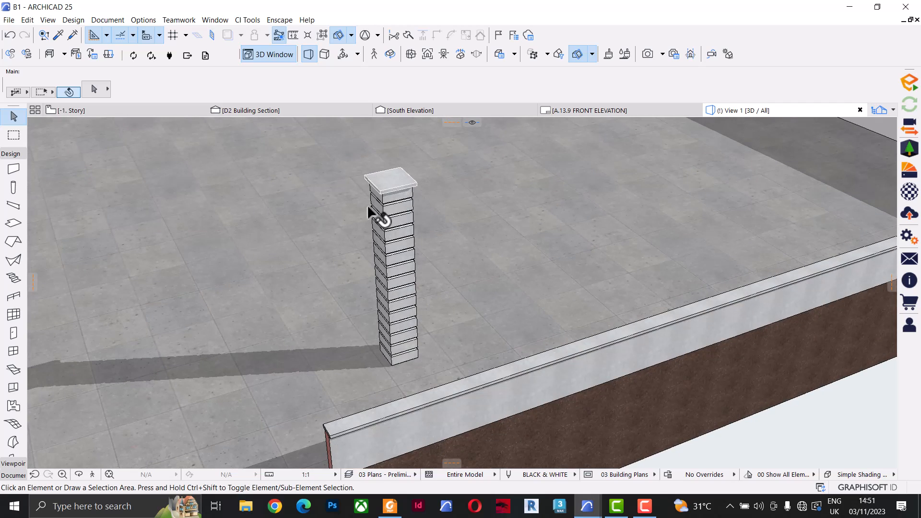
pyautogui.scroll(2, 373, 205)
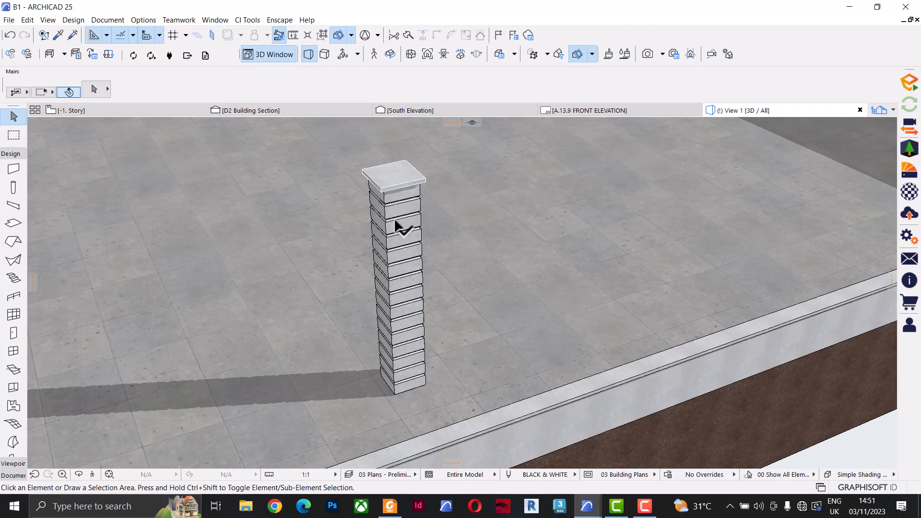
pyautogui.click(396, 222)
pyautogui.click(396, 222)
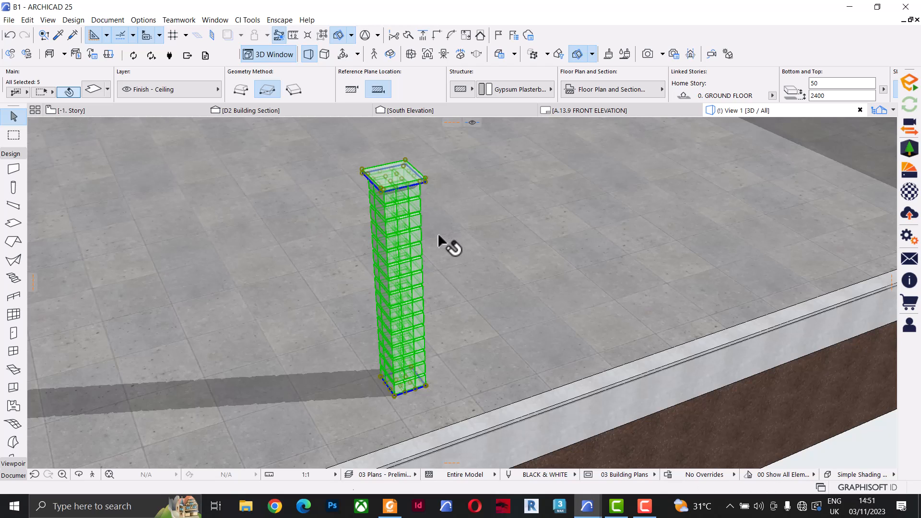
pyautogui.press('Escape')
pyautogui.click(391, 196)
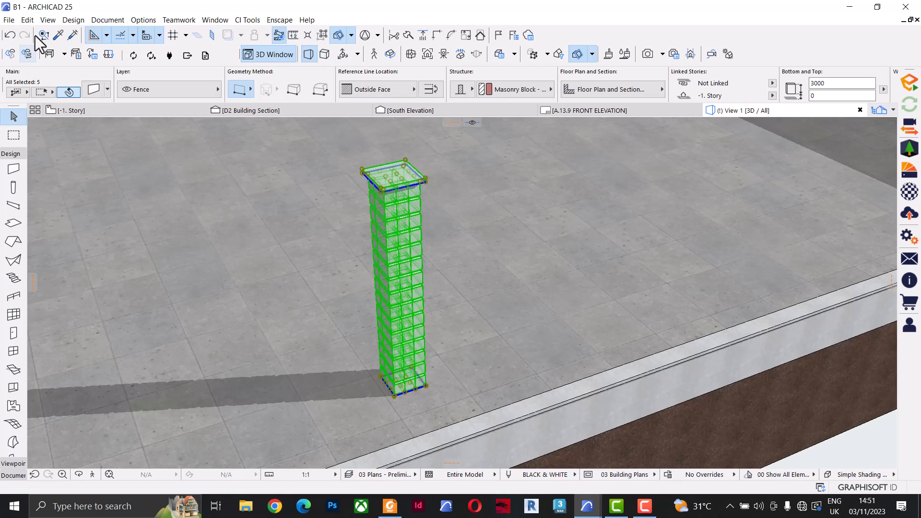
# Save the selected pier and cap as a railing post named Front Fence Post in the Embedded Library.
pyautogui.click(9, 20)
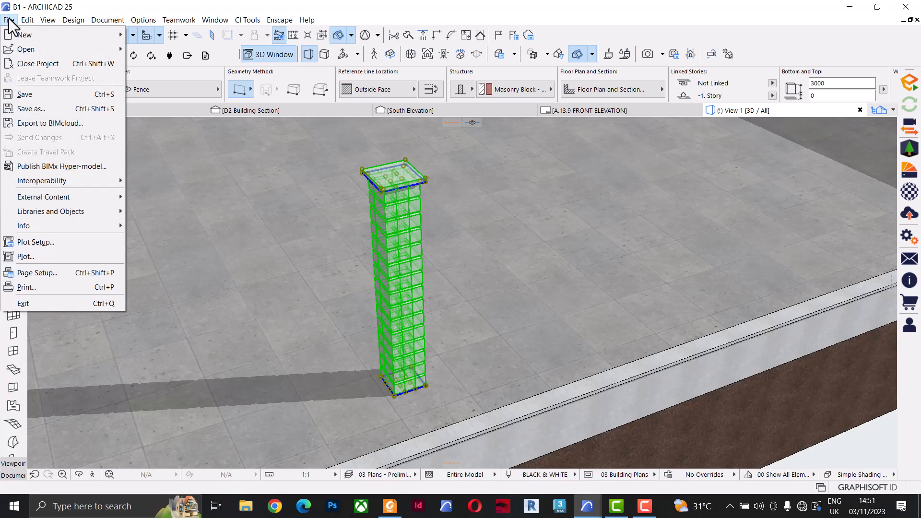
pyautogui.moveTo(88, 214)
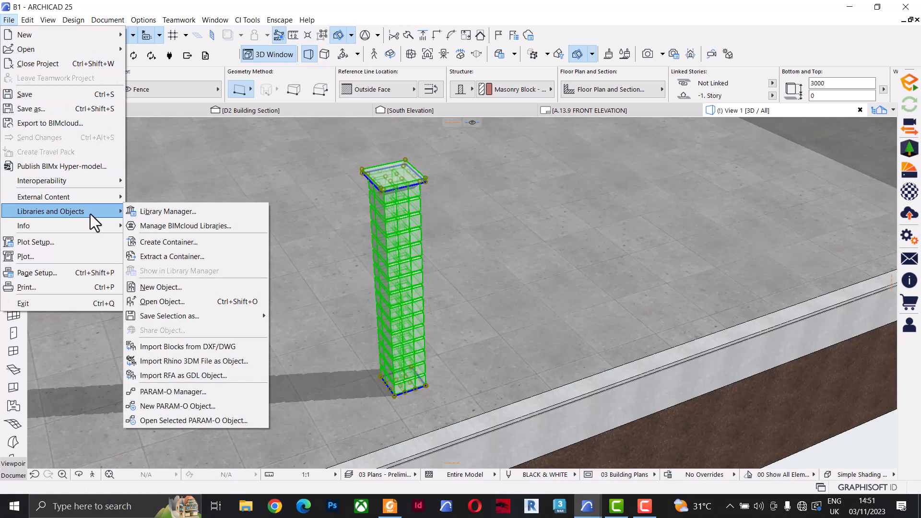
pyautogui.moveTo(216, 315)
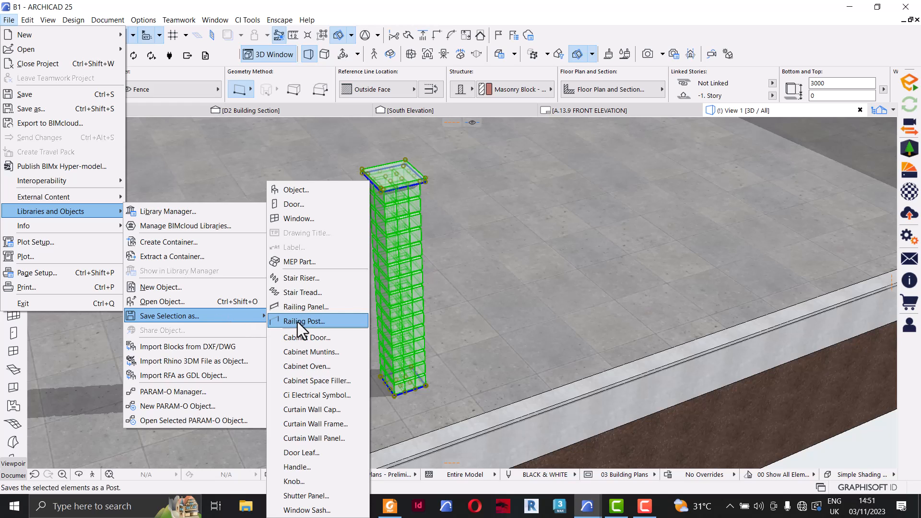
pyautogui.click(12, 19)
pyautogui.click(12, 18)
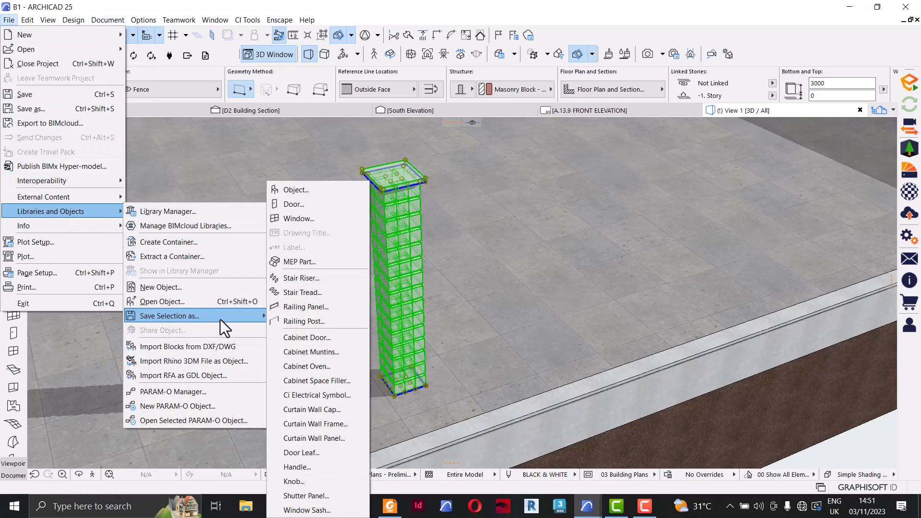
pyautogui.click(306, 321)
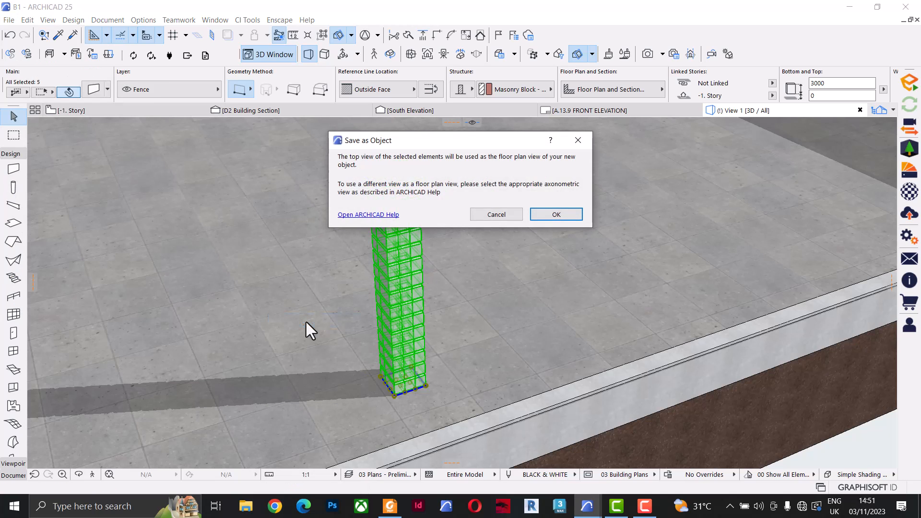
pyautogui.click(552, 215)
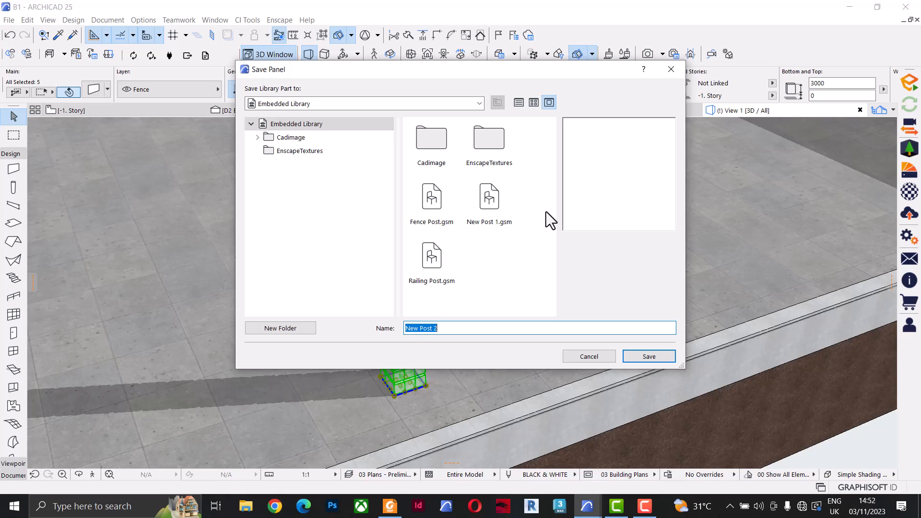
pyautogui.write('Front Fence')
pyautogui.click(654, 355)
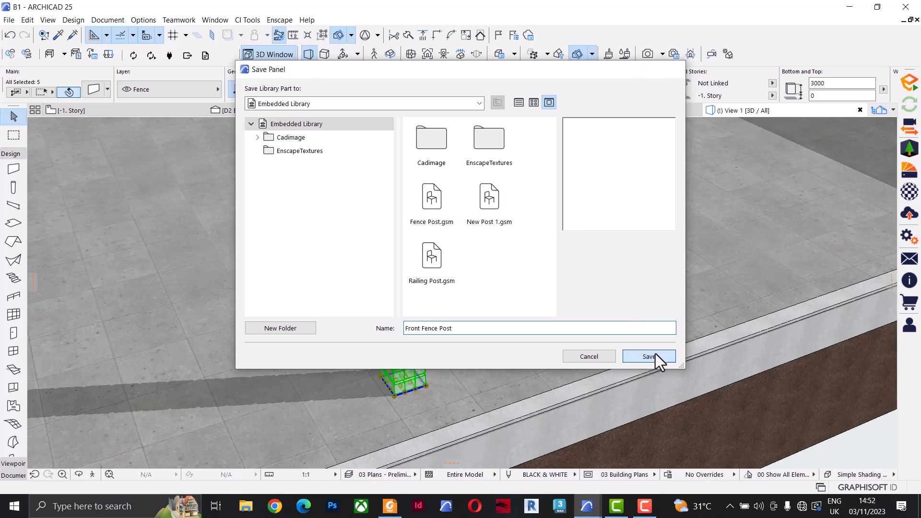
pyautogui.click(574, 315)
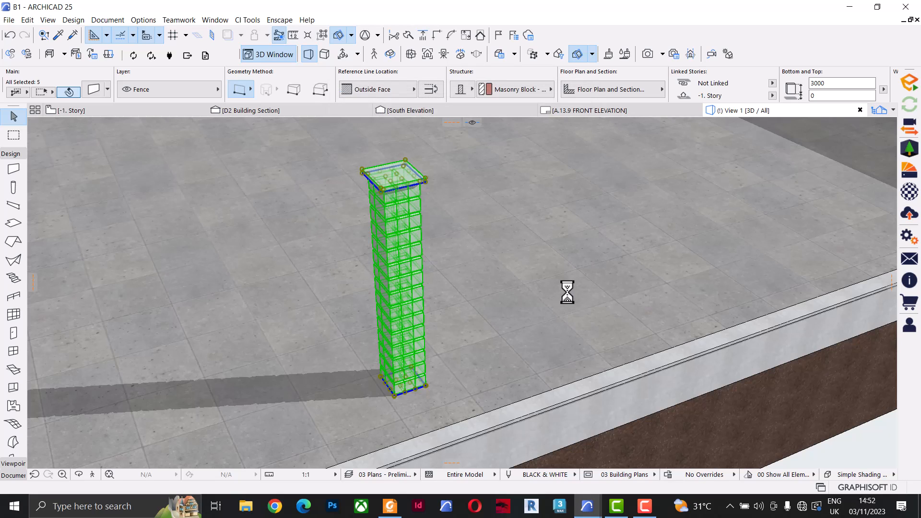
pyautogui.press('Escape')
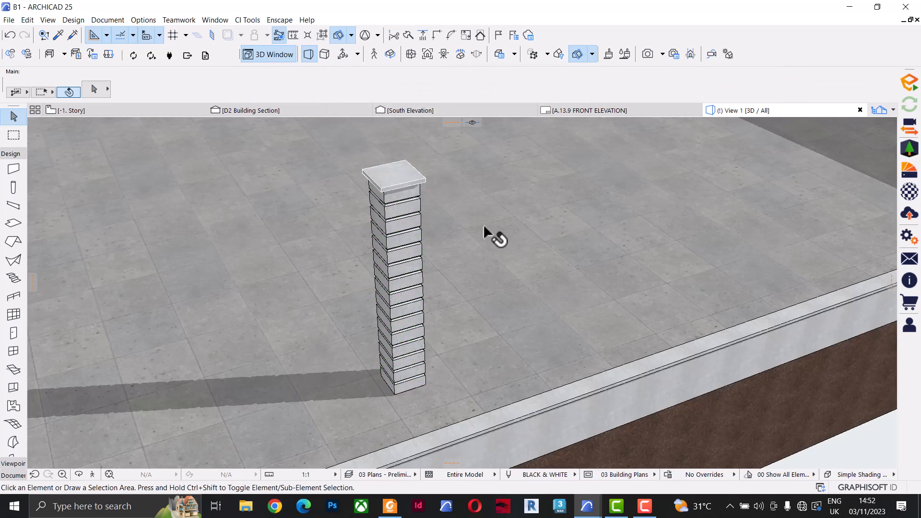
# Apply the Metal Railing favorite to the Railing tool's default settings.
pyautogui.scroll(-5, 423, 192)
pyautogui.keyDown('shift'); pyautogui.moveTo(425, 195); pyautogui.dragTo(350, 222, button='middle'); pyautogui.keyUp('shift')
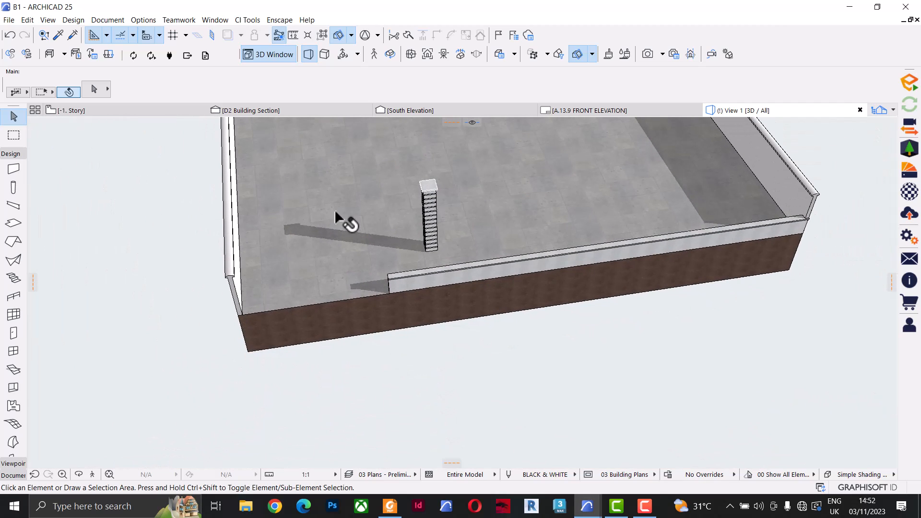
pyautogui.doubleClick(13, 298)
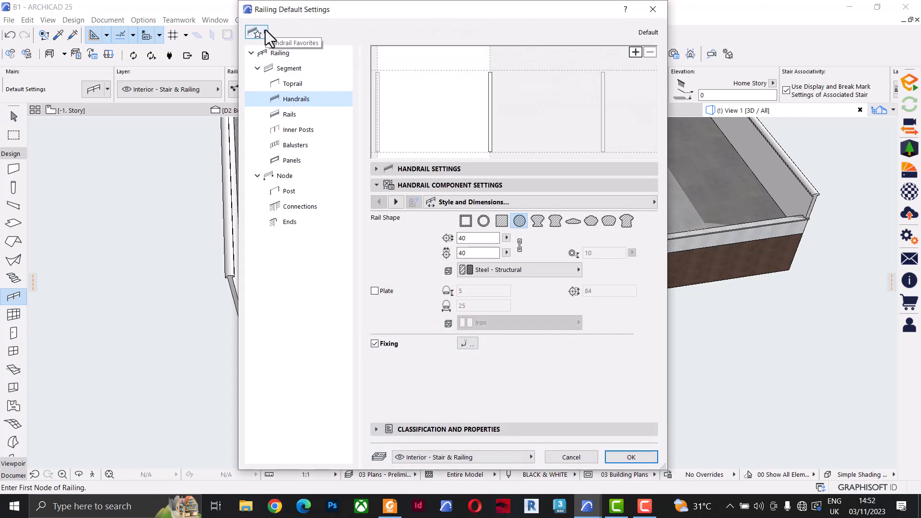
pyautogui.click(256, 32)
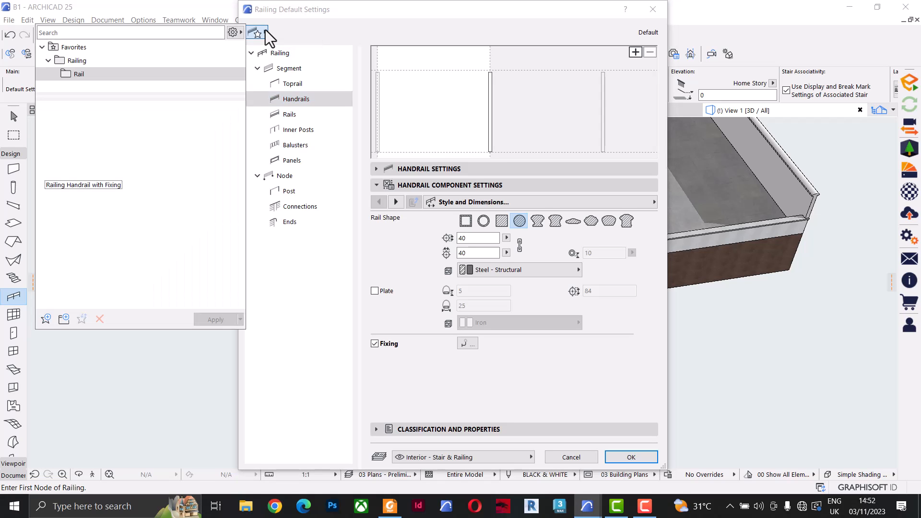
pyautogui.click(256, 33)
pyautogui.press('Escape')
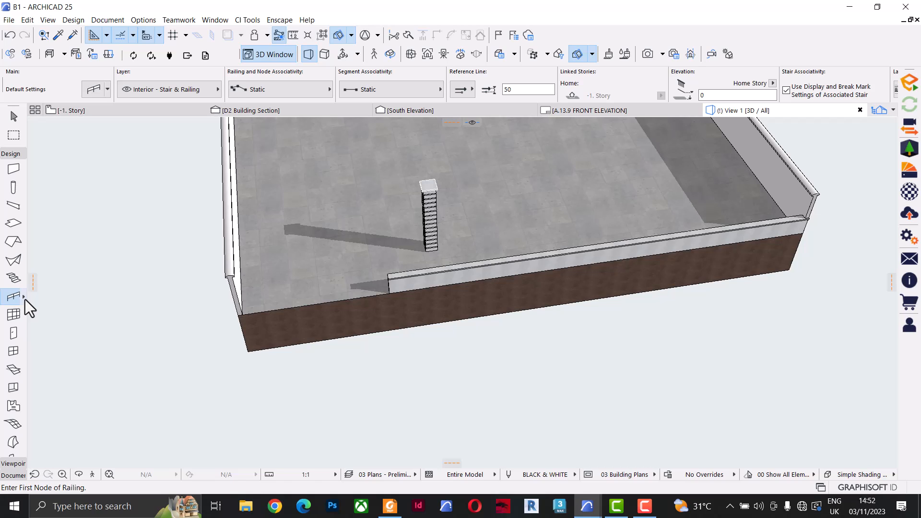
pyautogui.click(25, 299)
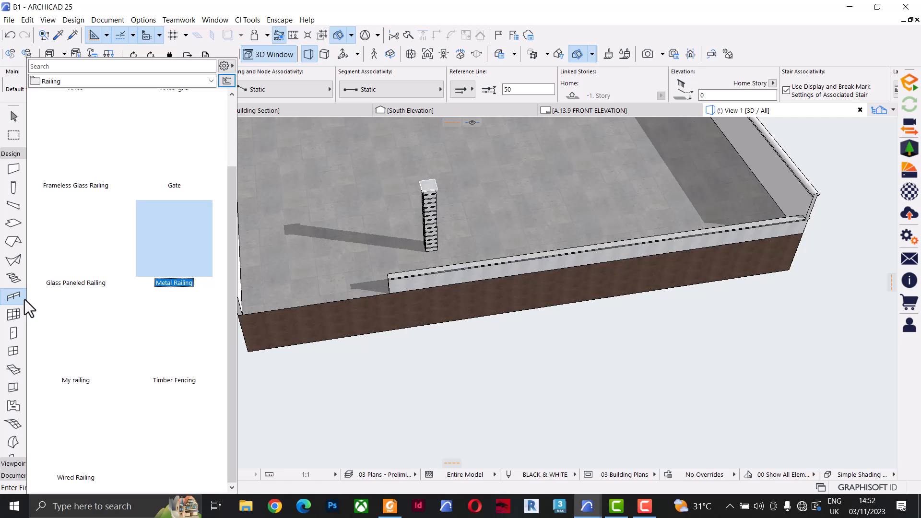
pyautogui.doubleClick(183, 242)
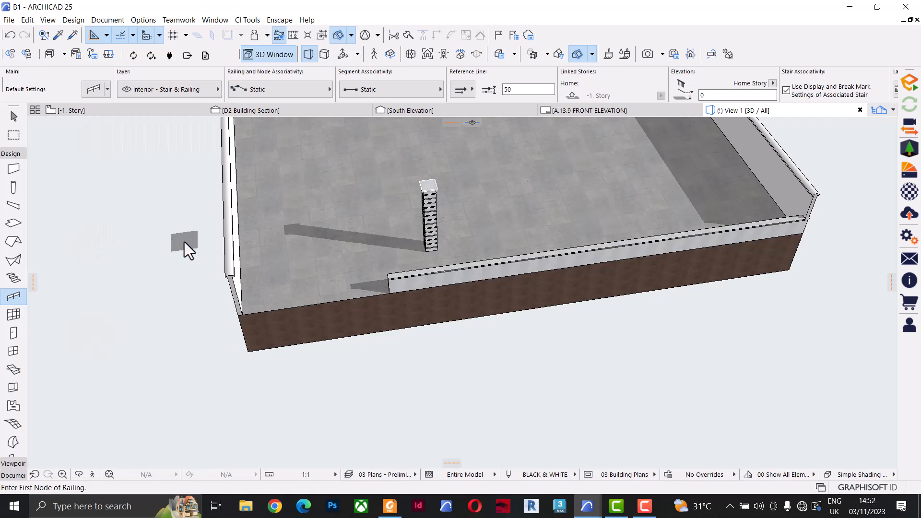
# Review the metal railing's segment, toprail, handrail, baluster, inner post and rail settings in the railing defaults.
pyautogui.hotkey('ctrl', 't')
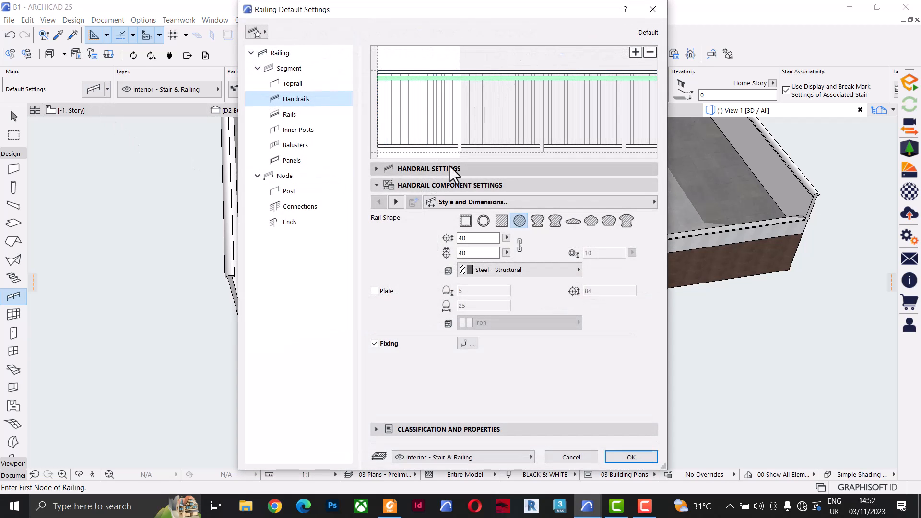
pyautogui.click(287, 53)
pyautogui.click(293, 68)
pyautogui.click(293, 84)
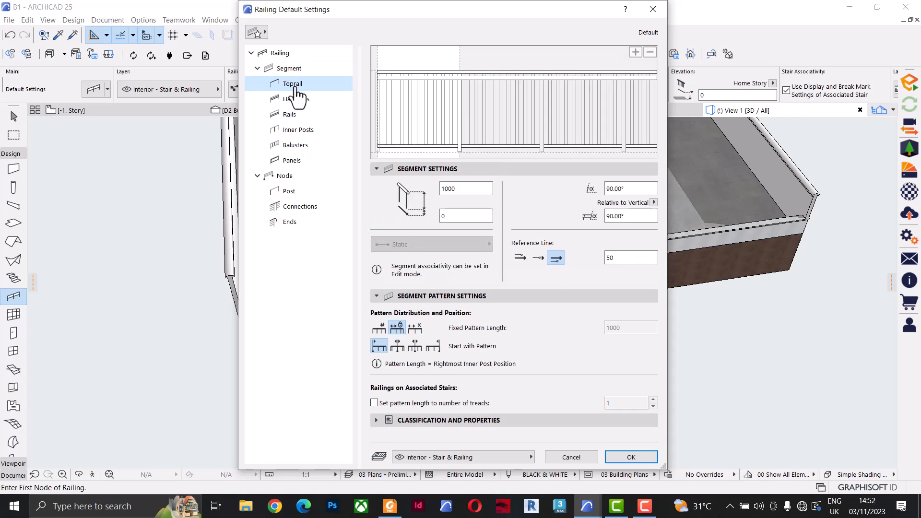
pyautogui.click(294, 99)
pyautogui.click(293, 69)
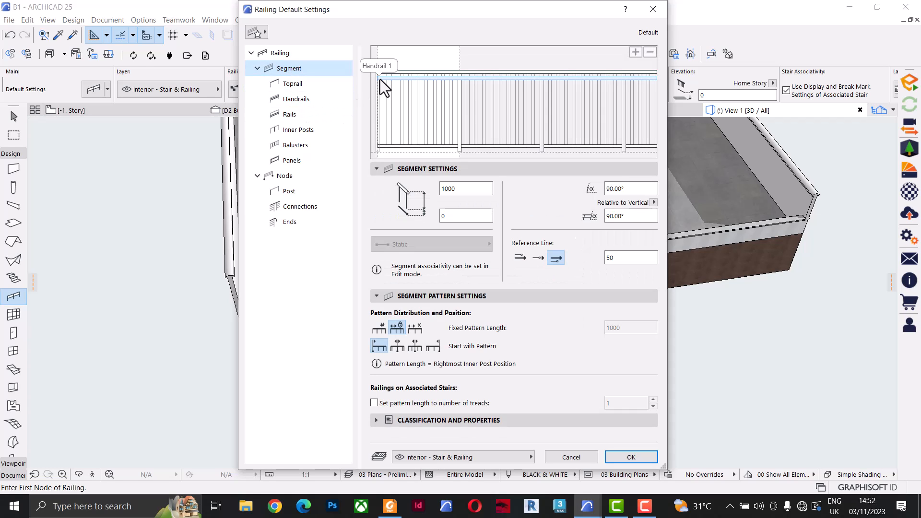
pyautogui.click(405, 72)
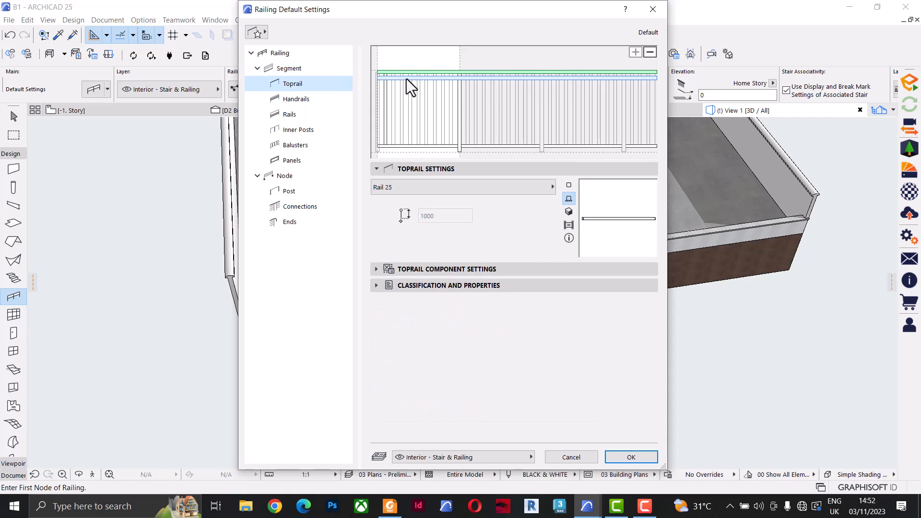
pyautogui.click(406, 78)
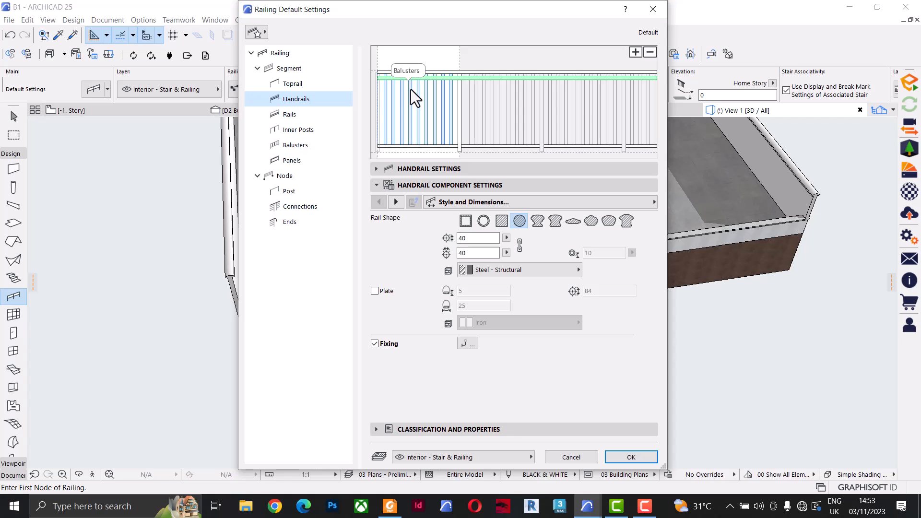
pyautogui.click(422, 93)
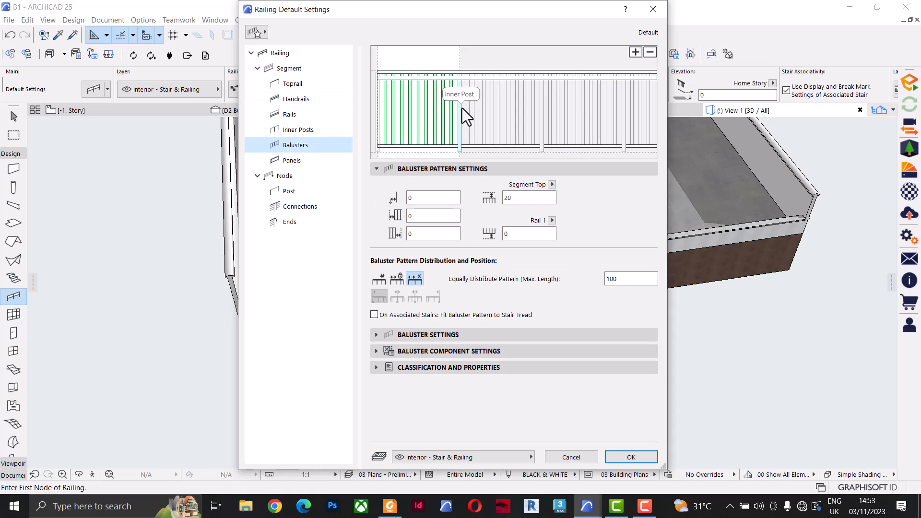
pyautogui.click(462, 108)
pyautogui.click(447, 147)
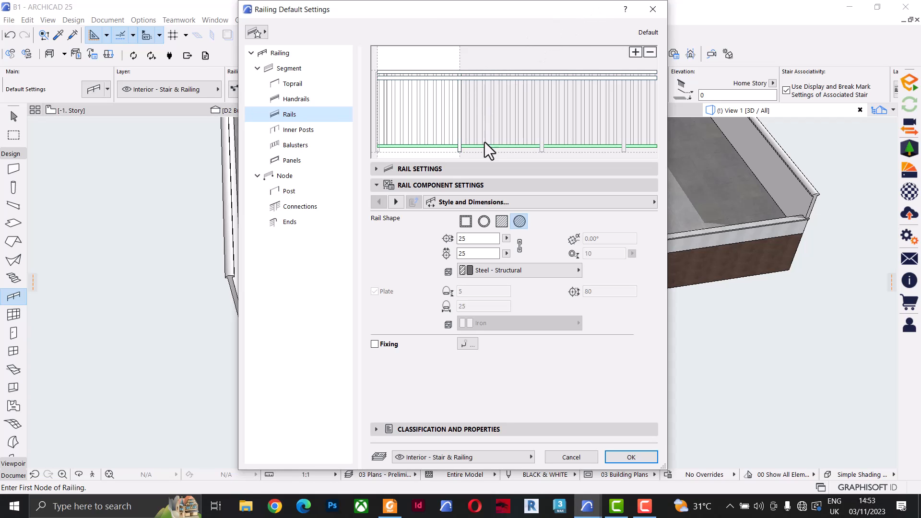
pyautogui.moveTo(424, 13); pyautogui.dragTo(318, 11)
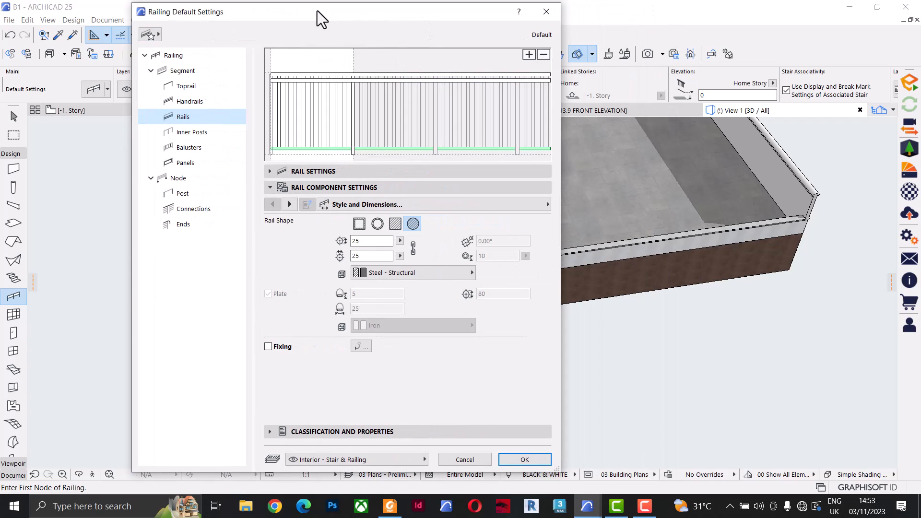
# Remove the toprail and the handrail from the default railing segment.
pyautogui.click(384, 74)
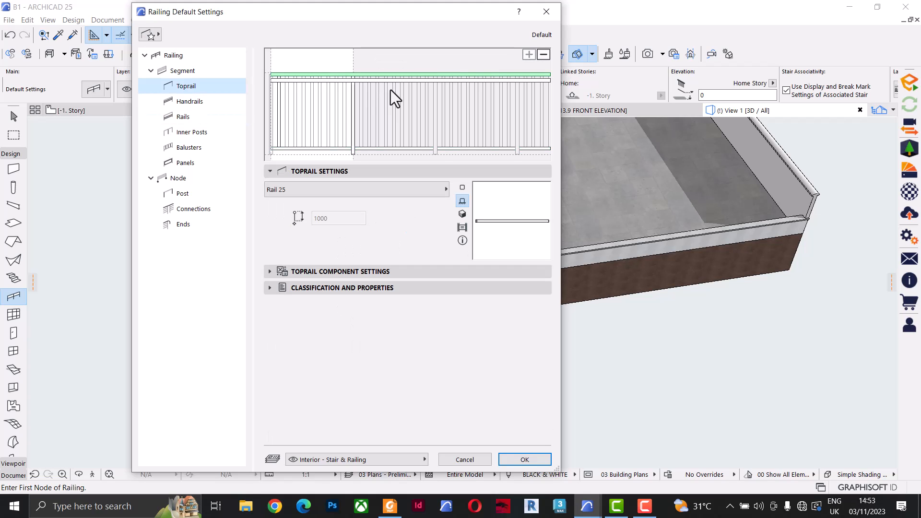
pyautogui.click(543, 55)
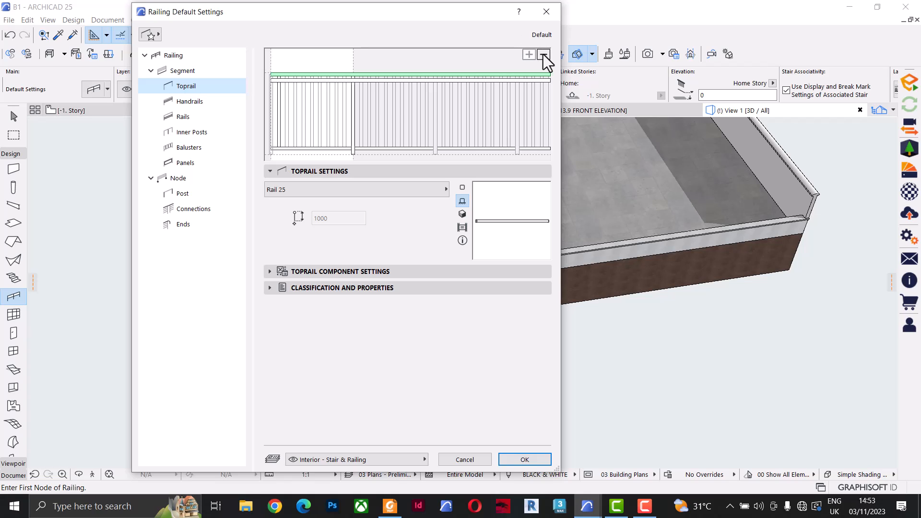
pyautogui.click(491, 80)
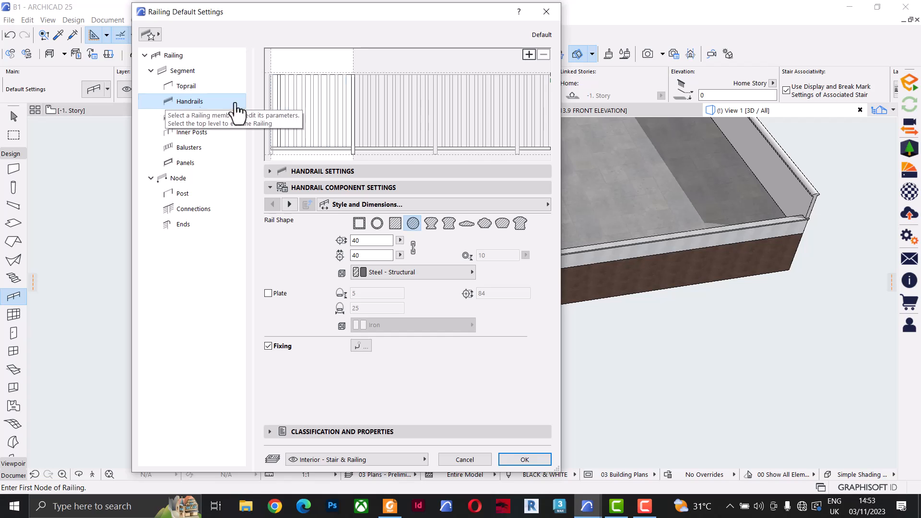
# Add a trial handrail near the top of the railing segment and remove it again.
pyautogui.click(529, 54)
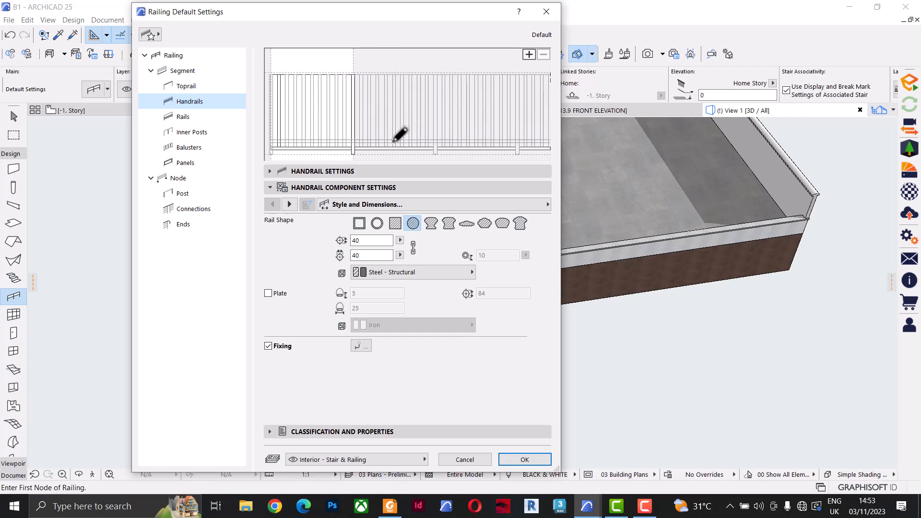
pyautogui.click(390, 86)
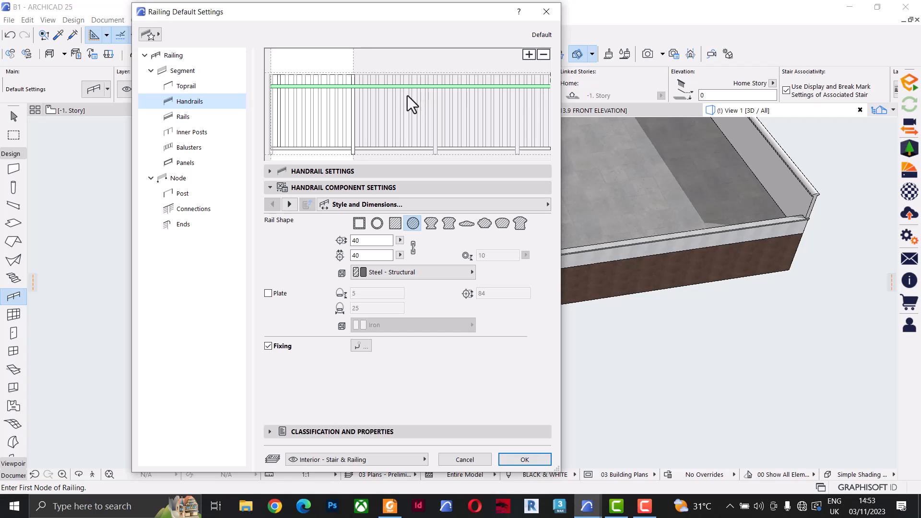
pyautogui.click(415, 86)
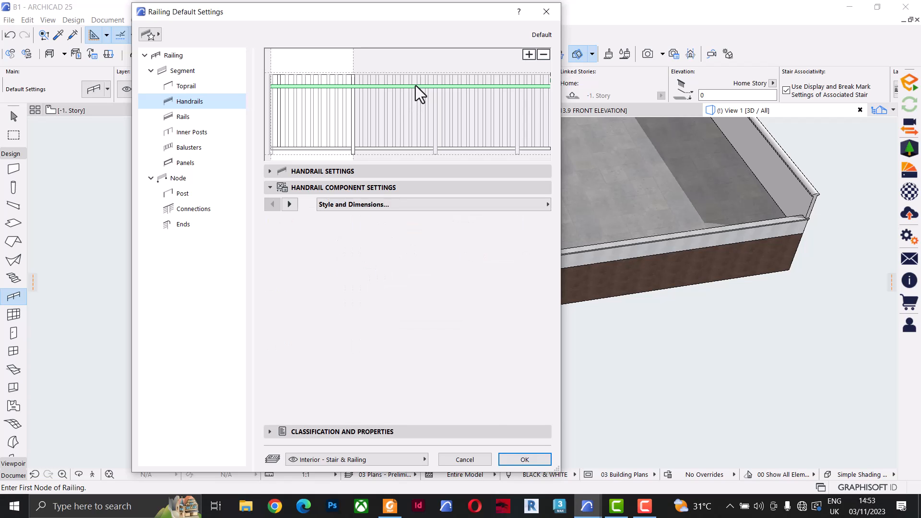
pyautogui.click(479, 87)
pyautogui.click(543, 54)
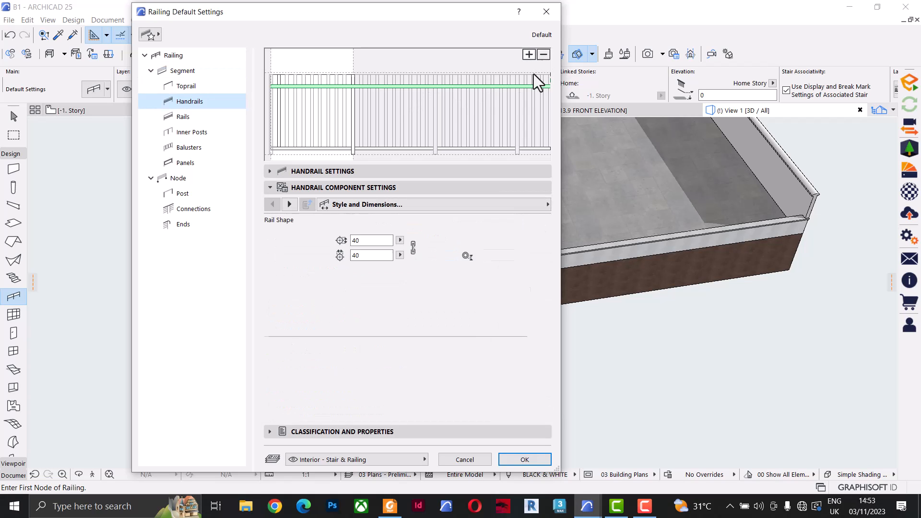
# Clear the remaining balusters, inner post and bottom rail from the railing segment.
pyautogui.click(347, 114)
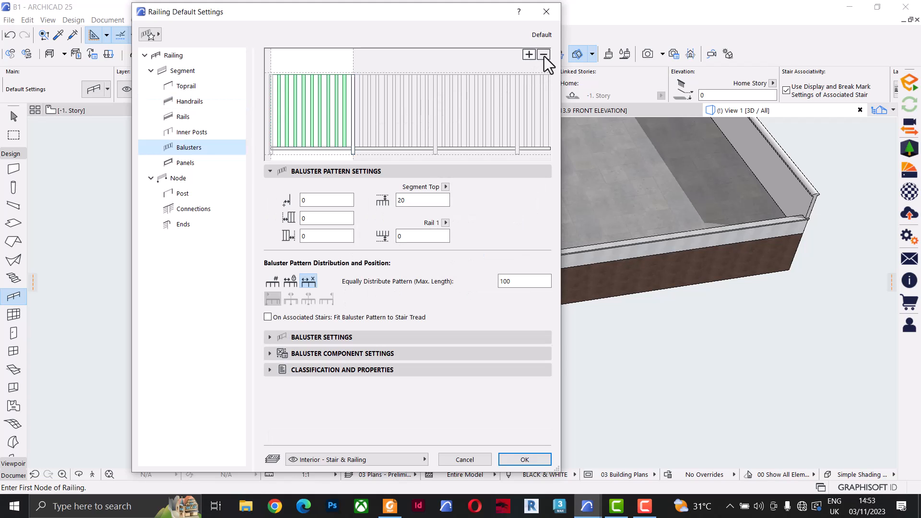
pyautogui.click(353, 114)
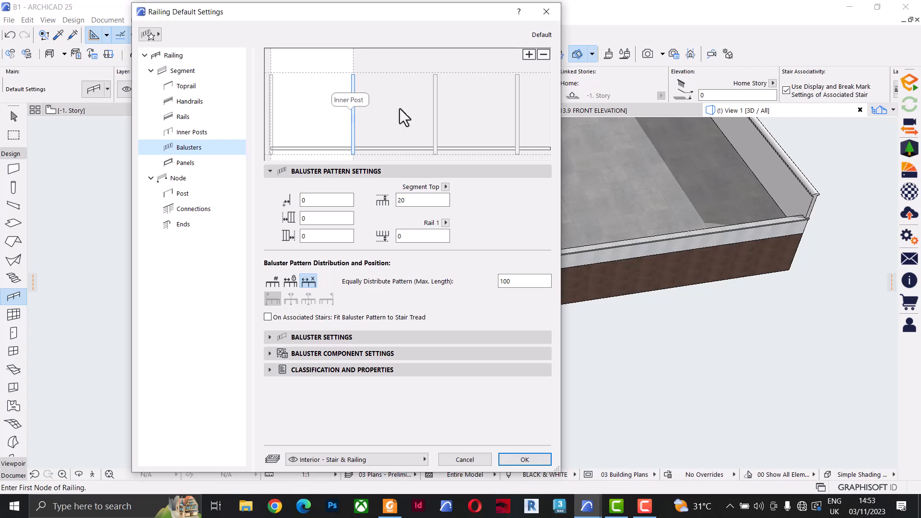
pyautogui.click(543, 54)
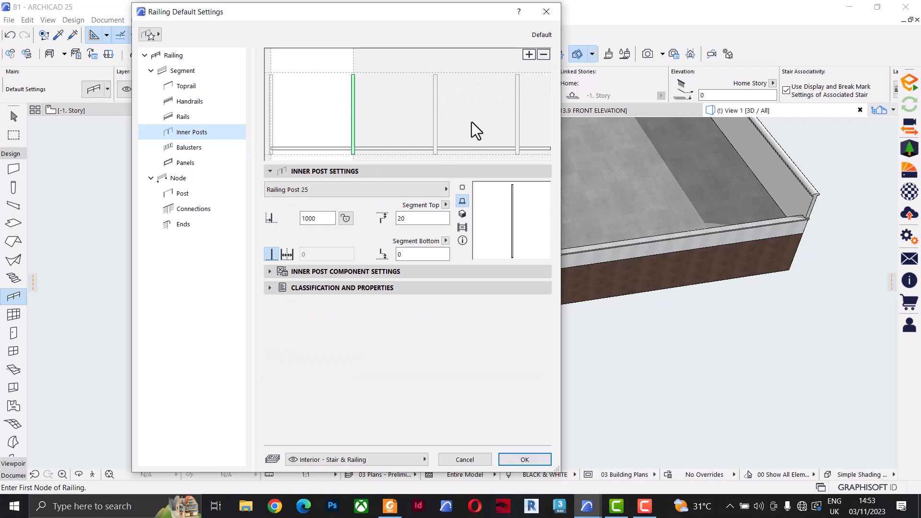
pyautogui.click(427, 148)
pyautogui.click(543, 55)
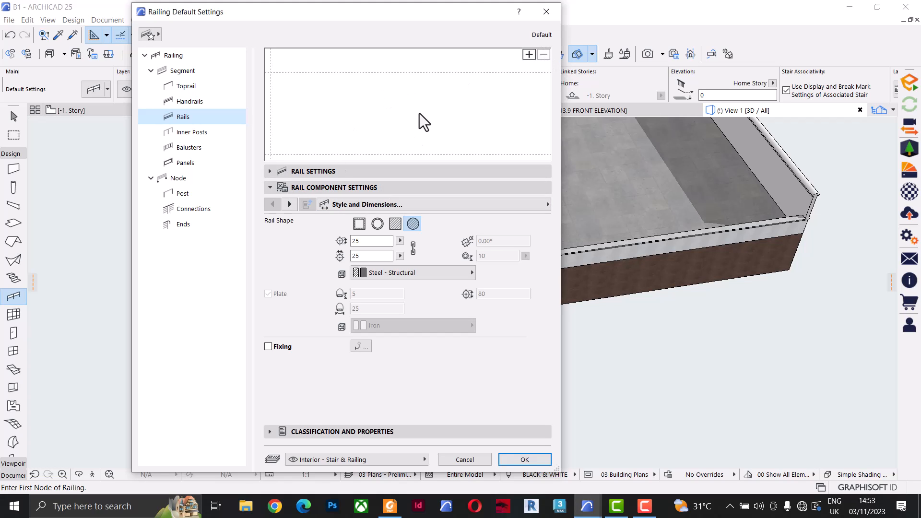
# Add an inner post about 1372 mm from the segment start, using Front Fence Post, and accept the railing defaults.
pyautogui.click(198, 137)
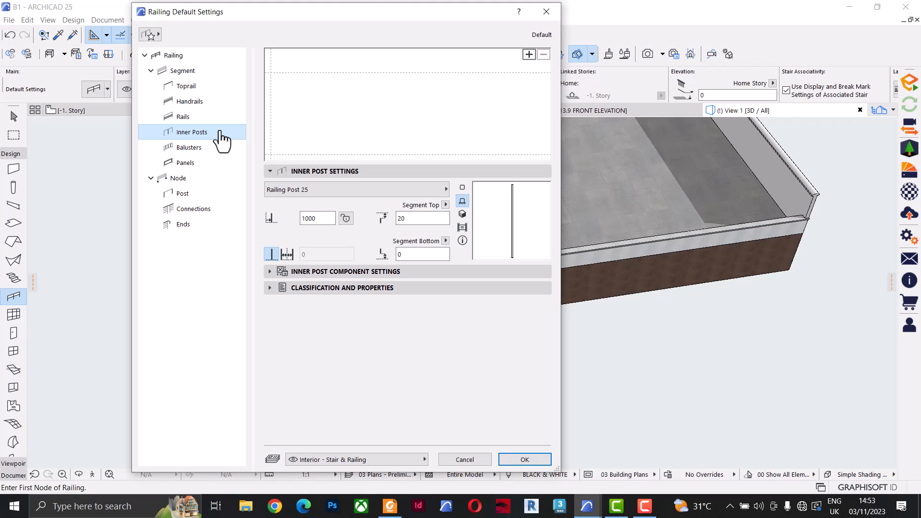
pyautogui.click(529, 55)
pyautogui.moveTo(324, 106); pyautogui.dragTo(383, 106)
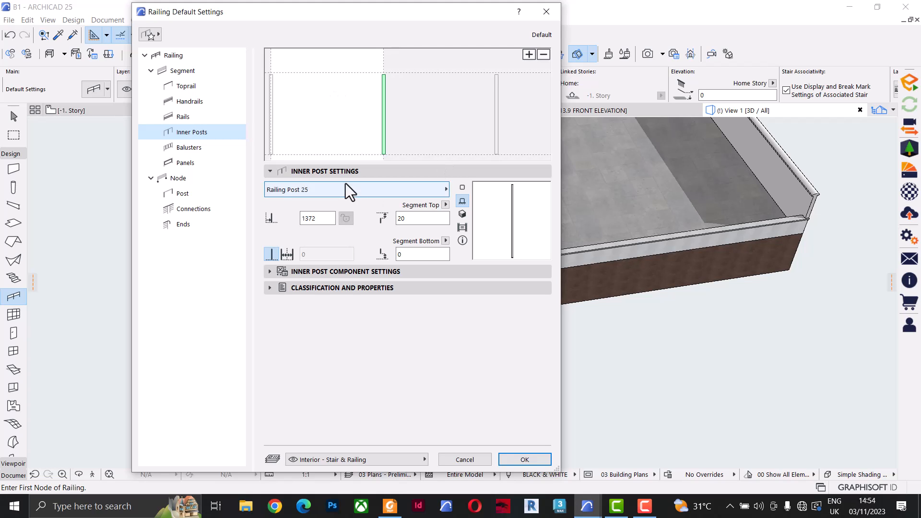
pyautogui.click(311, 189)
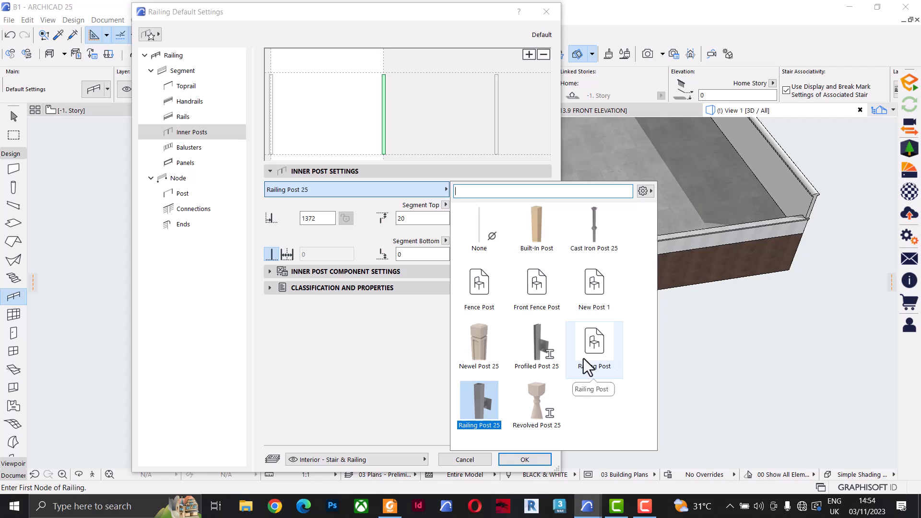
pyautogui.click(543, 291)
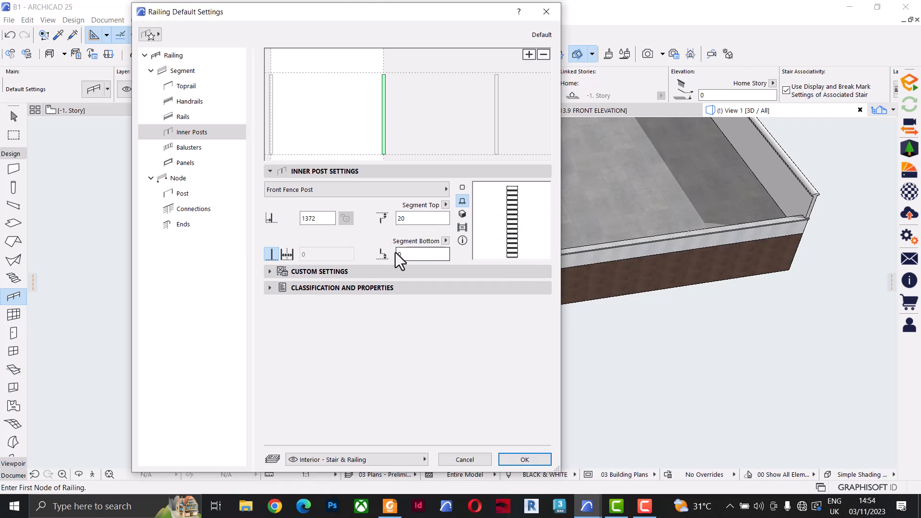
pyautogui.click(525, 460)
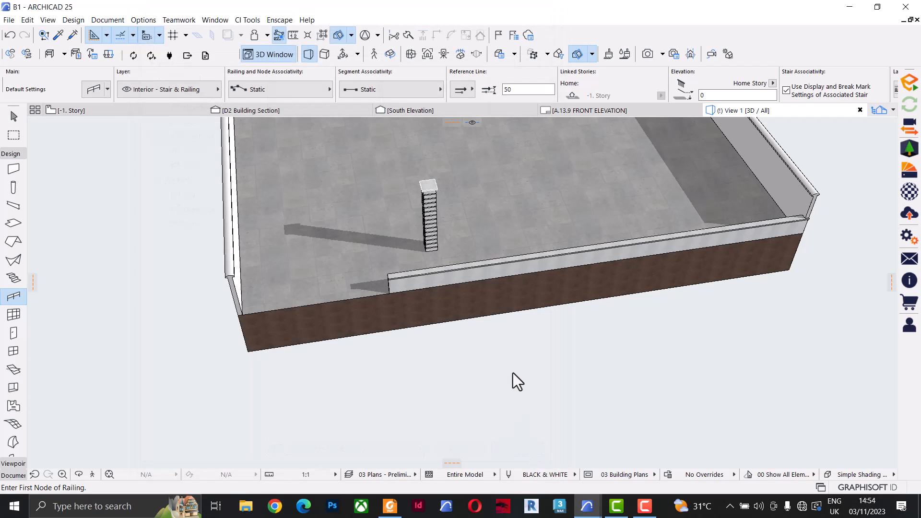
# Draw a railing on the -1. Story plan along the front wall's outer edge, end to end, with a centred reference line.
pyautogui.moveTo(736, 242); pyautogui.dragTo(637, 294, button='middle')
pyautogui.scroll(2, 638, 293)
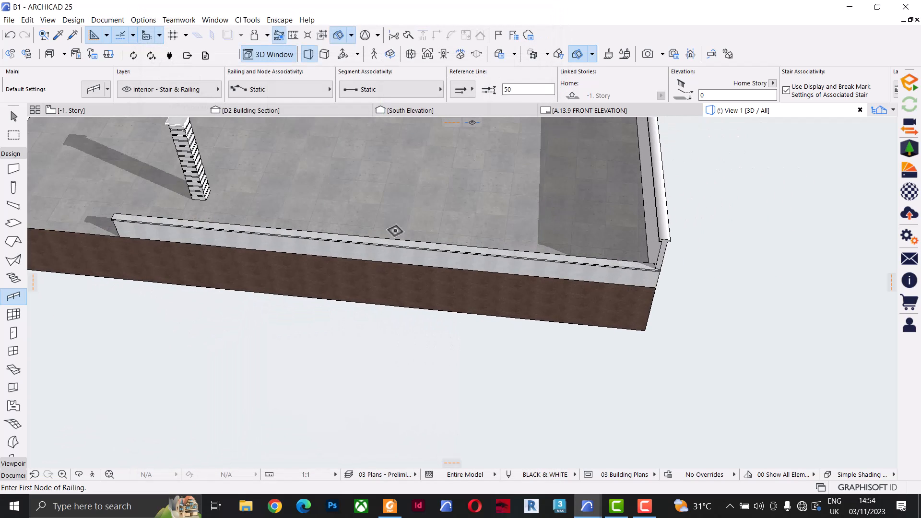
pyautogui.click(104, 110)
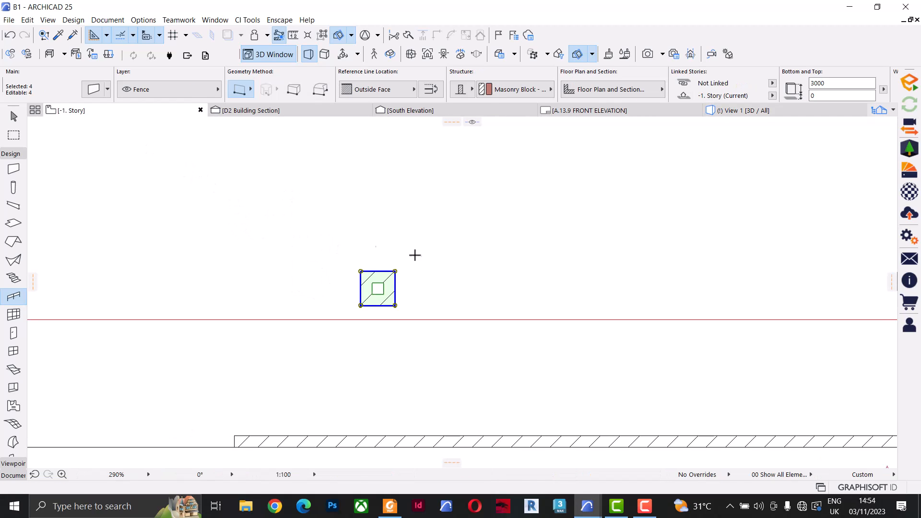
pyautogui.scroll(-2, 485, 273)
pyautogui.moveTo(575, 307); pyautogui.dragTo(243, 277, button='middle')
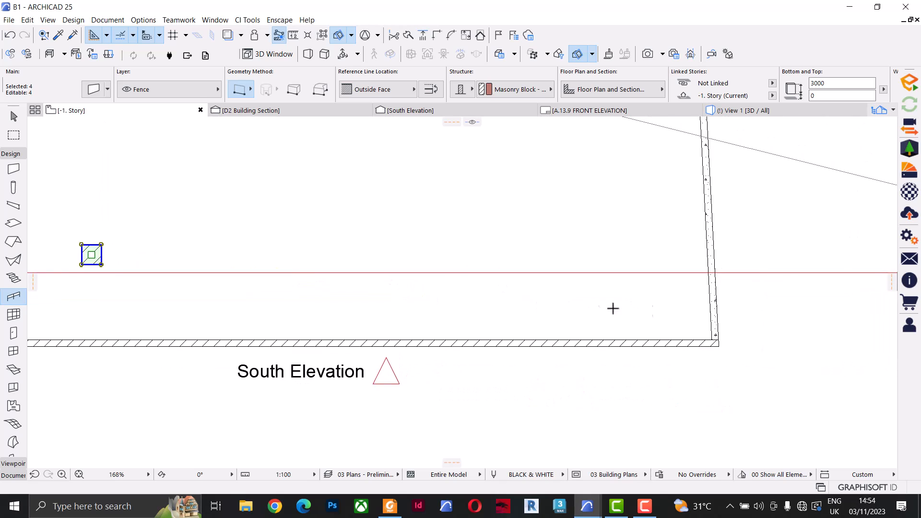
pyautogui.scroll(6, 715, 344)
pyautogui.click(728, 352)
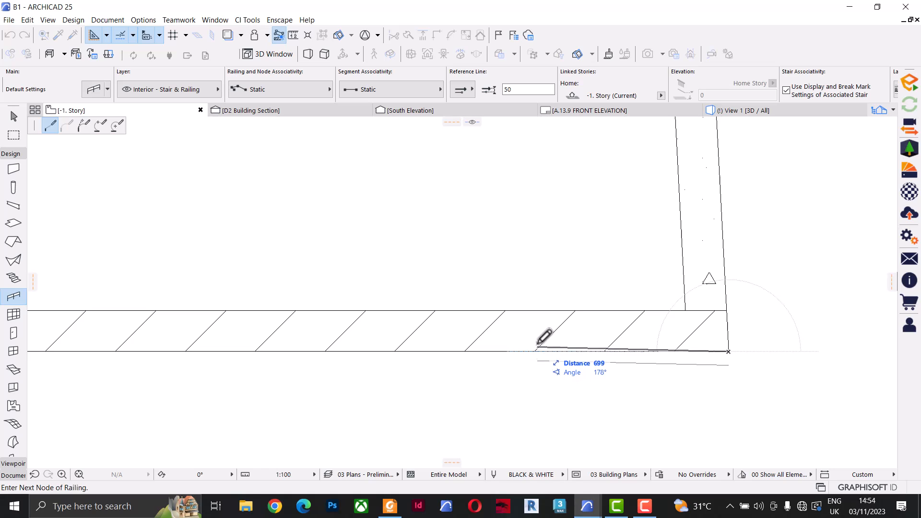
pyautogui.moveTo(551, 344); pyautogui.dragTo(530, 326, button='middle')
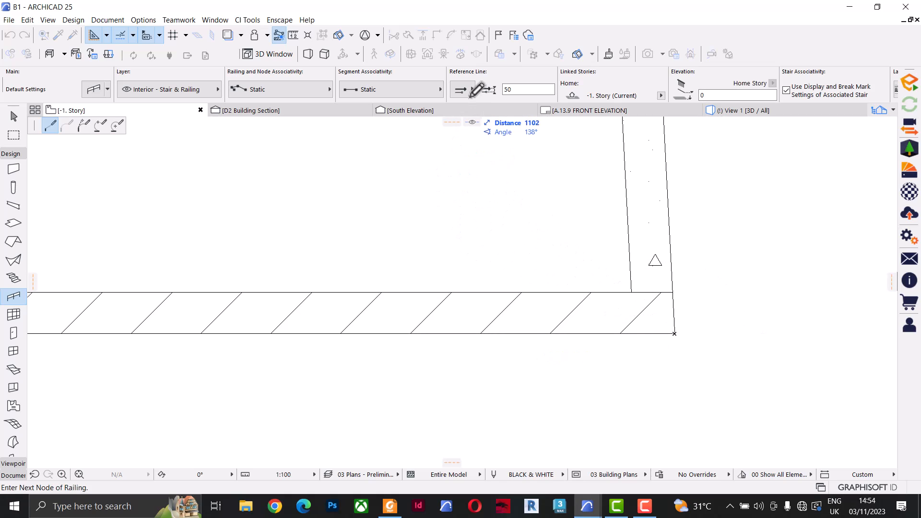
pyautogui.click(464, 90)
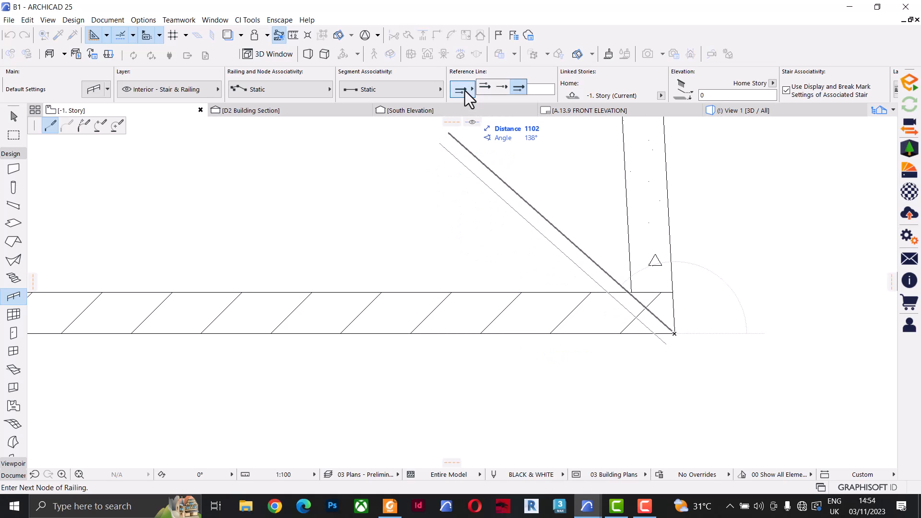
pyautogui.click(503, 87)
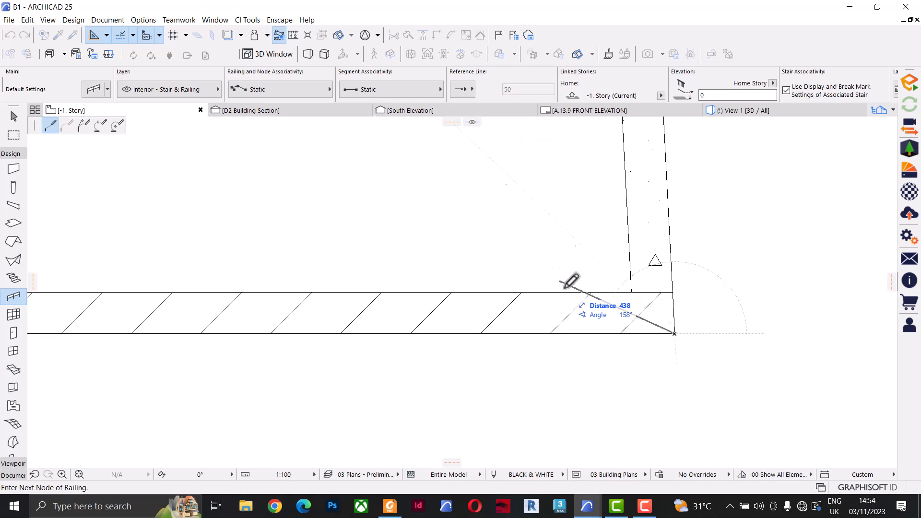
pyautogui.scroll(-3, 695, 291)
pyautogui.scroll(-3, 365, 305)
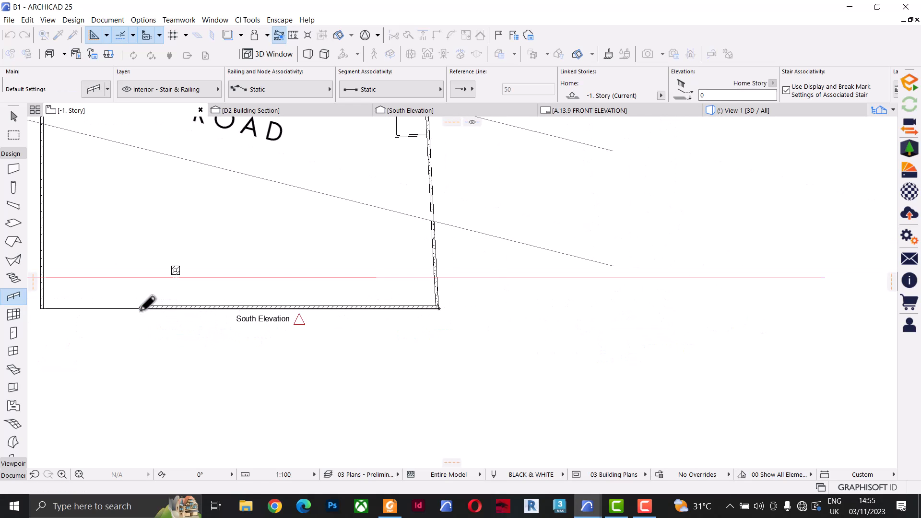
pyautogui.doubleClick(143, 307)
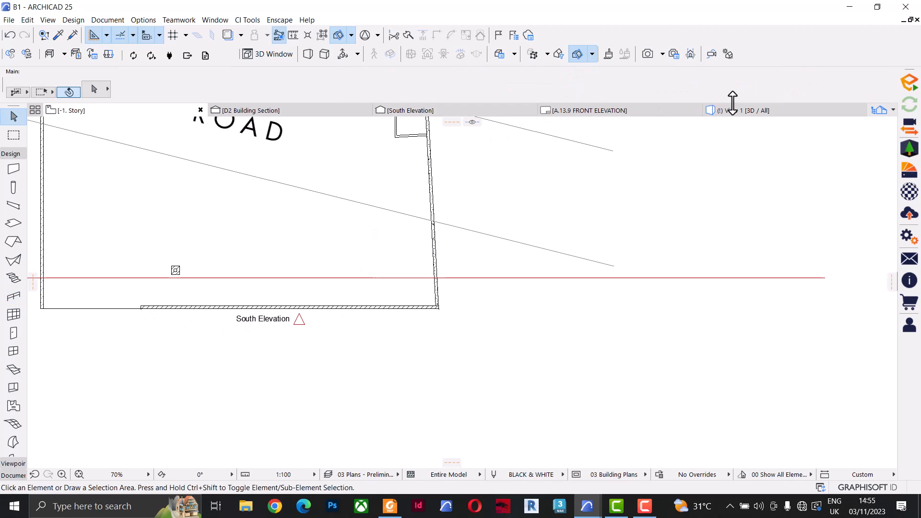
# Set the front railing's inner post position to 3000 mm so the fence posts are spaced further apart.
pyautogui.click(734, 109)
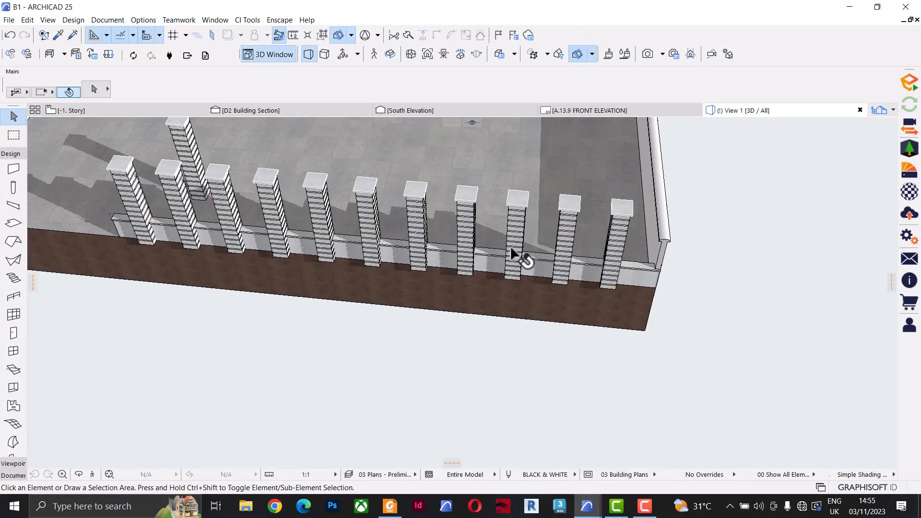
pyautogui.keyDown('shift'); pyautogui.moveTo(494, 243); pyautogui.dragTo(628, 226, button='middle'); pyautogui.keyUp('shift')
pyautogui.scroll(5, 576, 175)
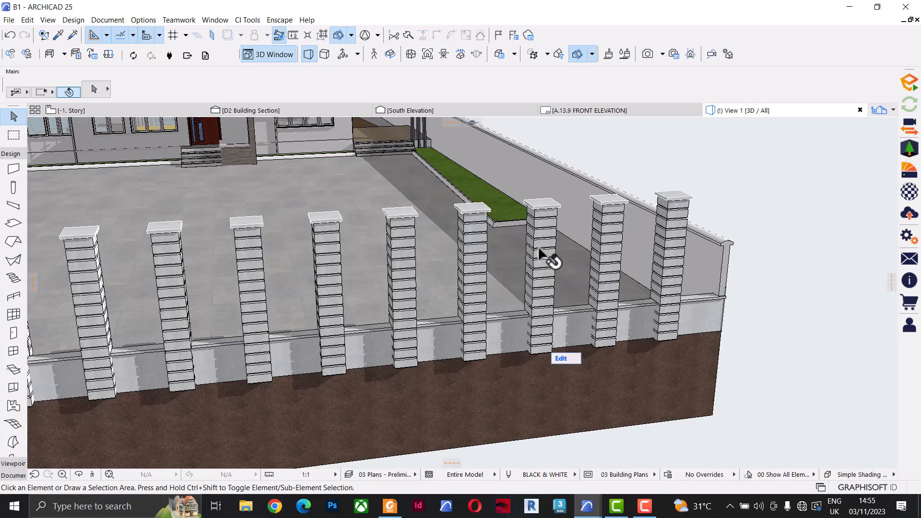
pyautogui.click(545, 264)
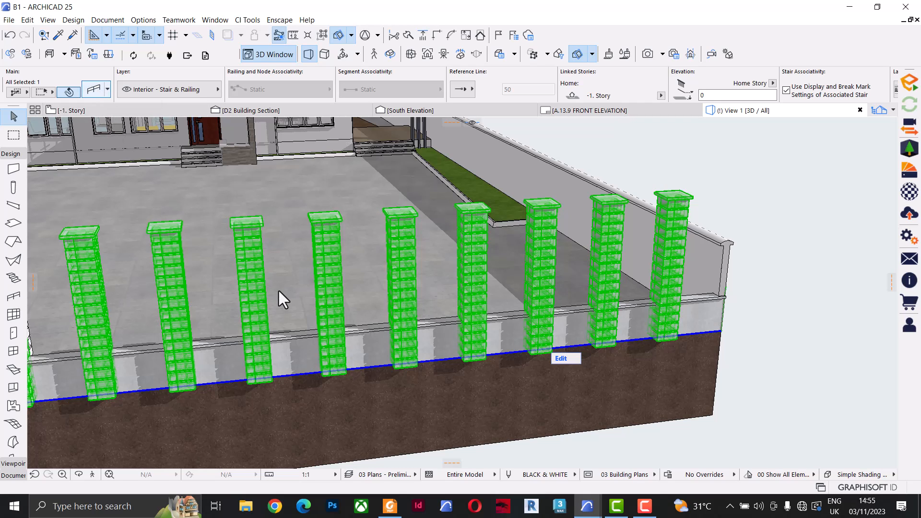
pyautogui.hotkey('ctrl', 't')
pyautogui.click(272, 248)
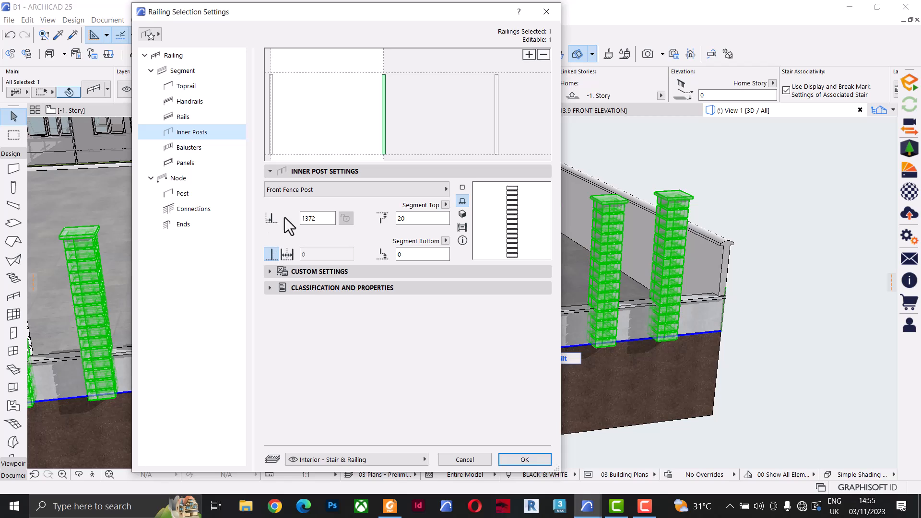
pyautogui.doubleClick(316, 219)
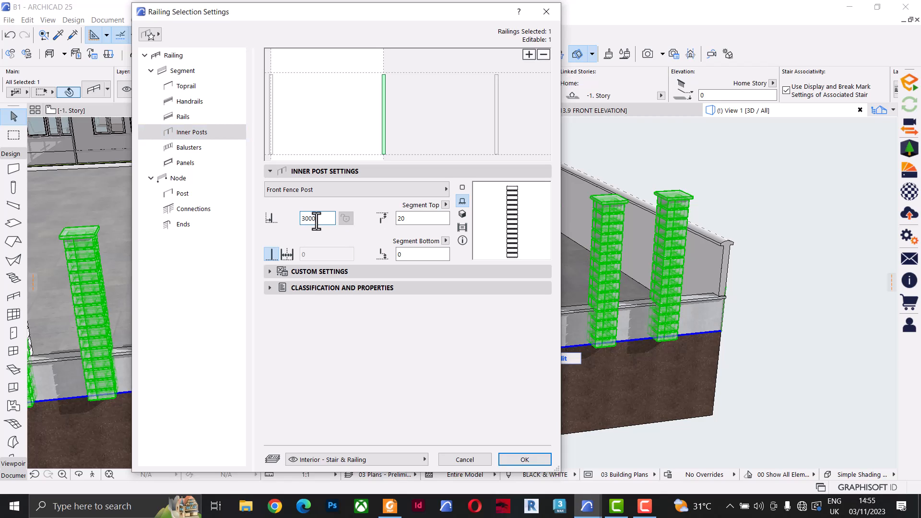
pyautogui.click(504, 458)
pyautogui.moveTo(528, 288); pyautogui.dragTo(378, 257)
pyautogui.keyDown('shift'); pyautogui.moveTo(378, 258); pyautogui.dragTo(419, 312, button='middle'); pyautogui.keyUp('shift')
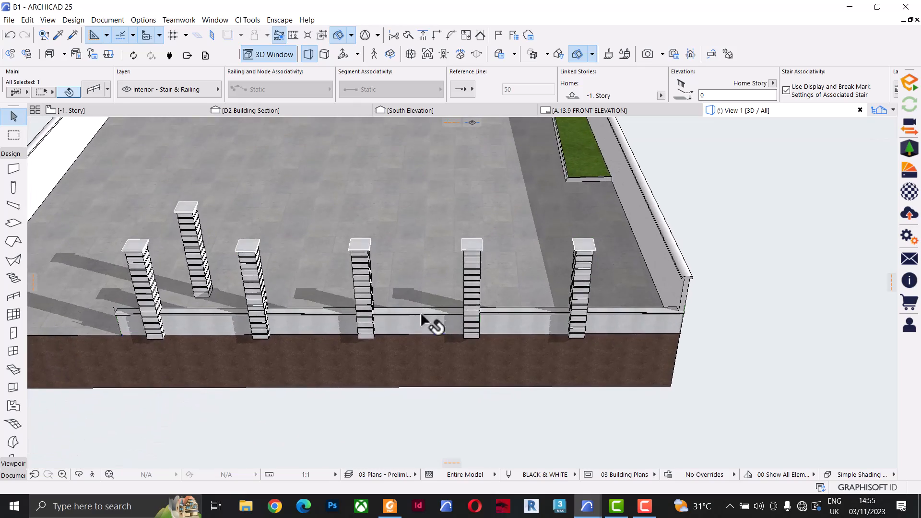
pyautogui.press('Escape')
# Add a baluster pattern to the front railing's segment.
pyautogui.scroll(2, 474, 301)
pyautogui.scroll(-2, 474, 300)
pyautogui.keyDown('shift'); pyautogui.moveTo(469, 294); pyautogui.dragTo(378, 293, button='middle'); pyautogui.keyUp('shift')
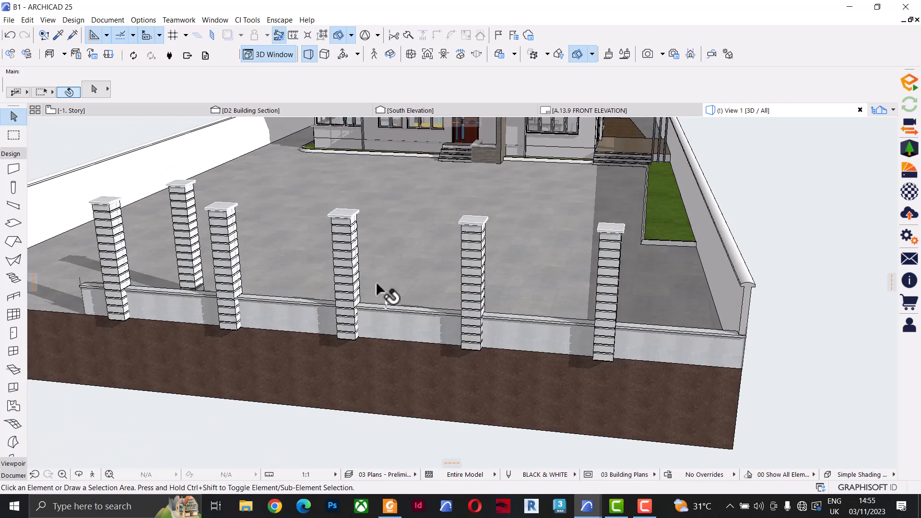
pyautogui.scroll(3, 379, 292)
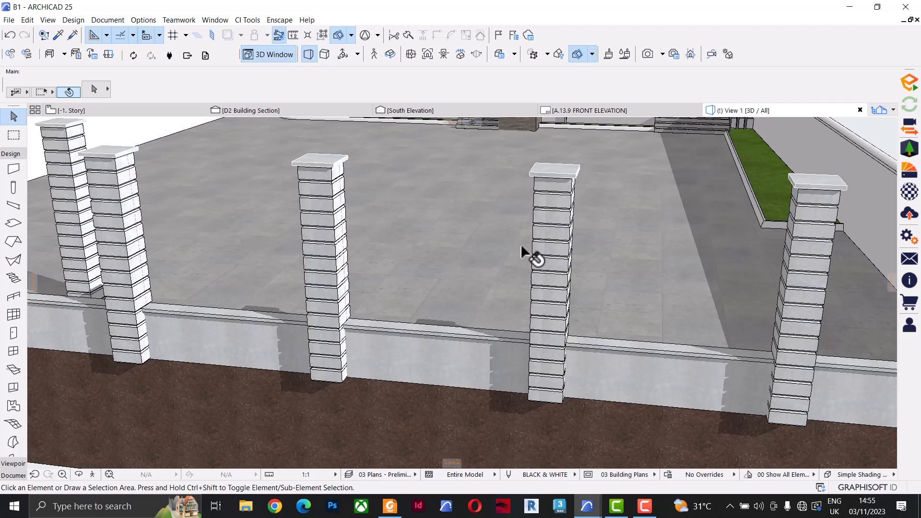
pyautogui.scroll(-4, 510, 309)
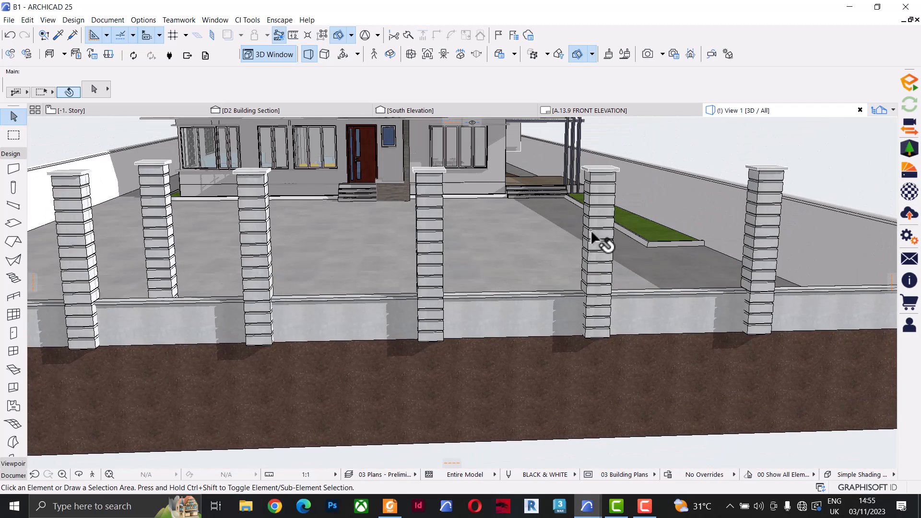
pyautogui.click(594, 237)
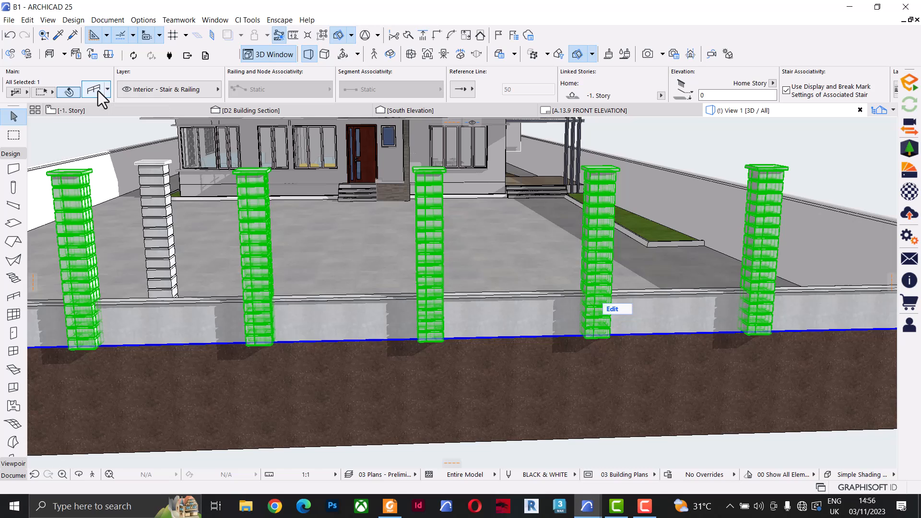
pyautogui.click(96, 89)
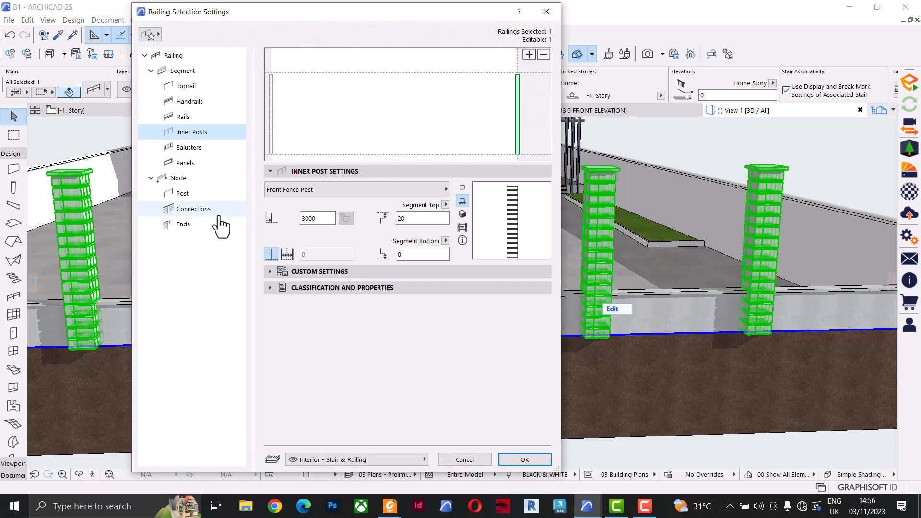
pyautogui.click(197, 149)
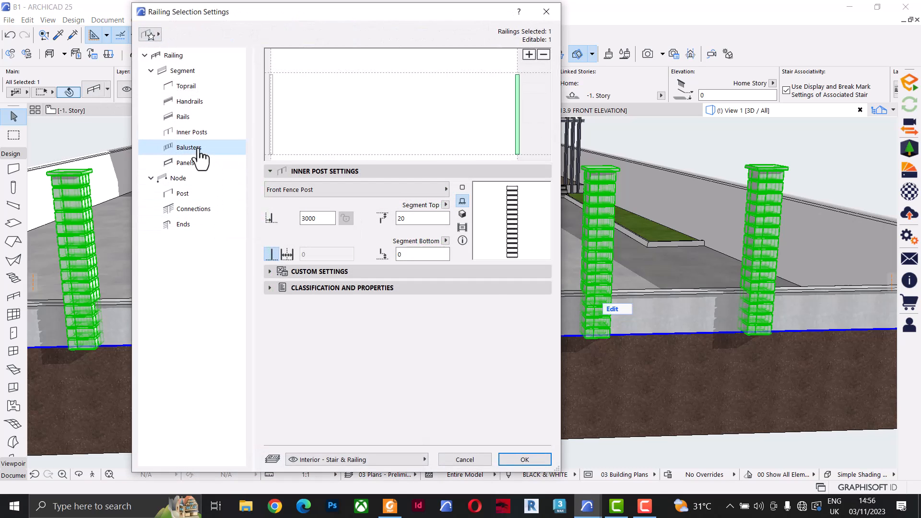
pyautogui.click(529, 56)
pyautogui.click(371, 110)
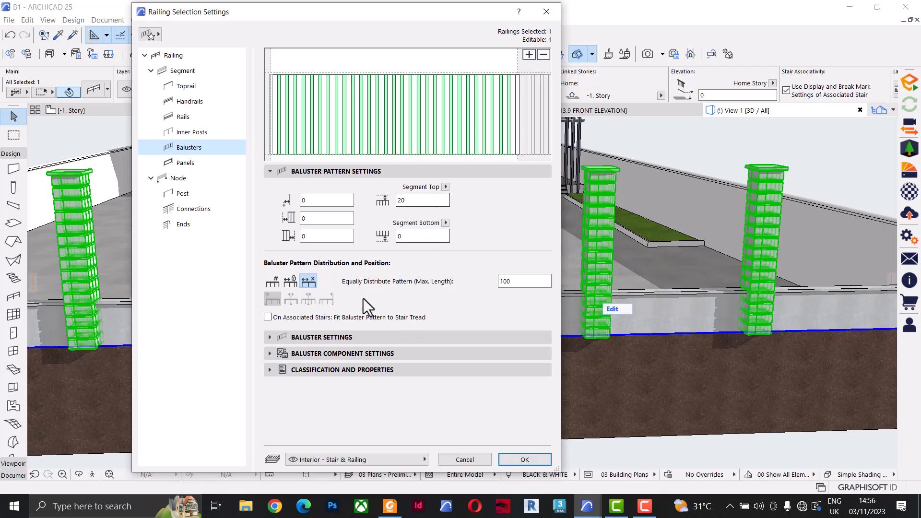
# Choose Cast Iron Post 25 as the baluster type and apply it to the front railing.
pyautogui.click(284, 172)
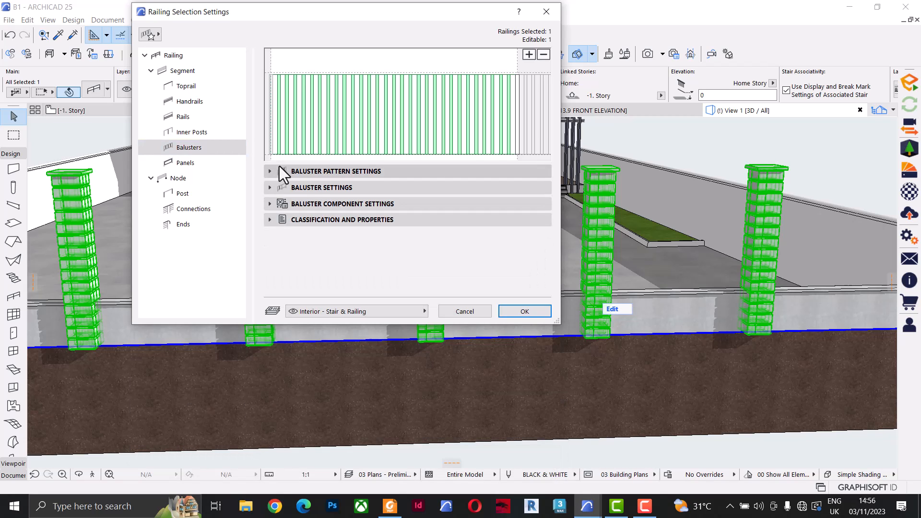
pyautogui.click(286, 187)
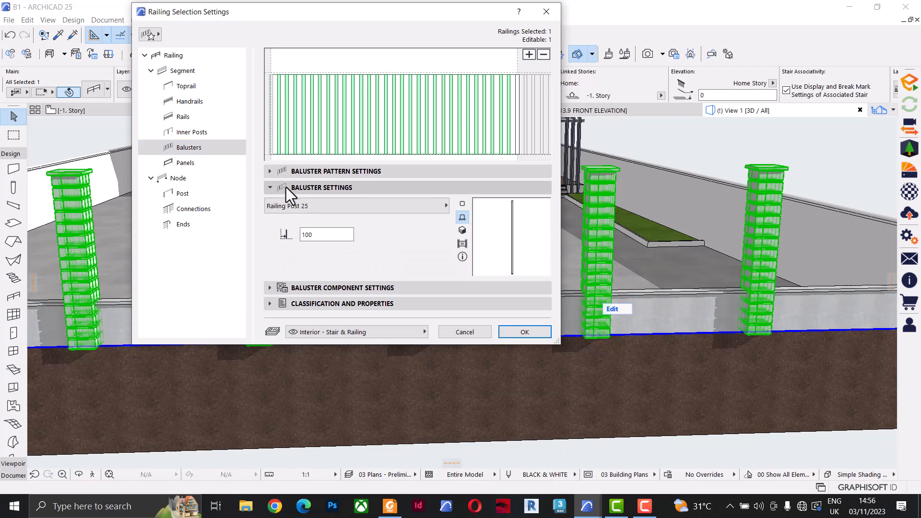
pyautogui.click(303, 207)
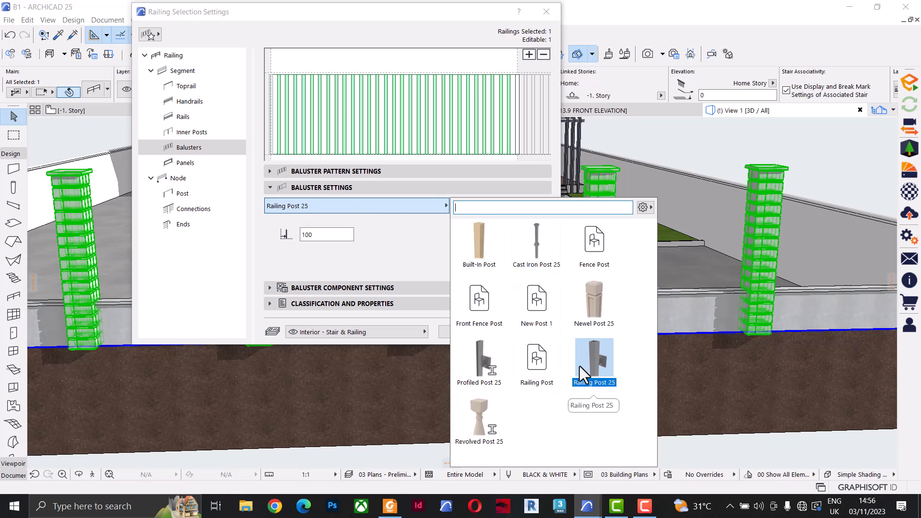
pyautogui.click(539, 246)
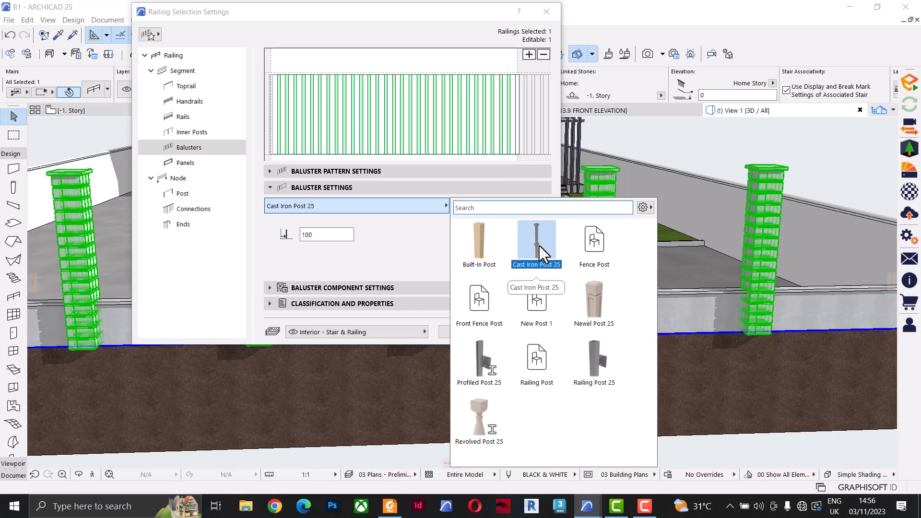
pyautogui.click(416, 232)
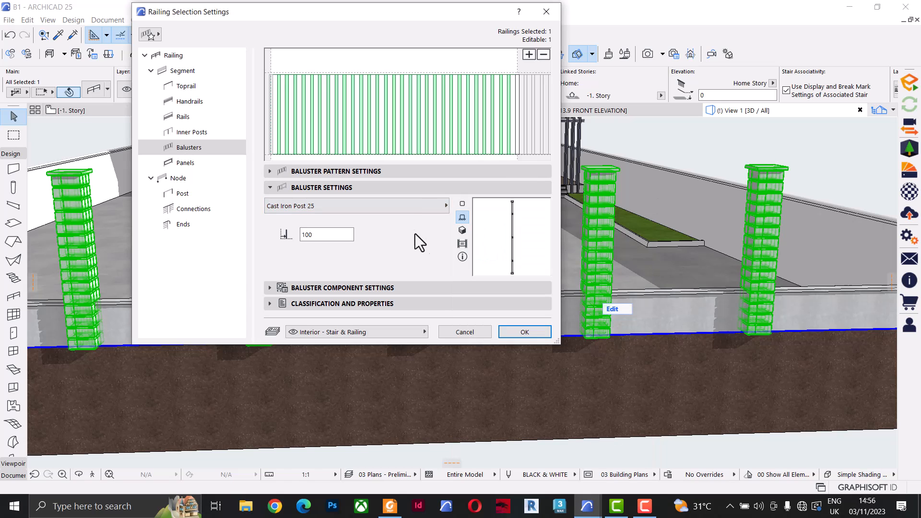
pyautogui.click(524, 331)
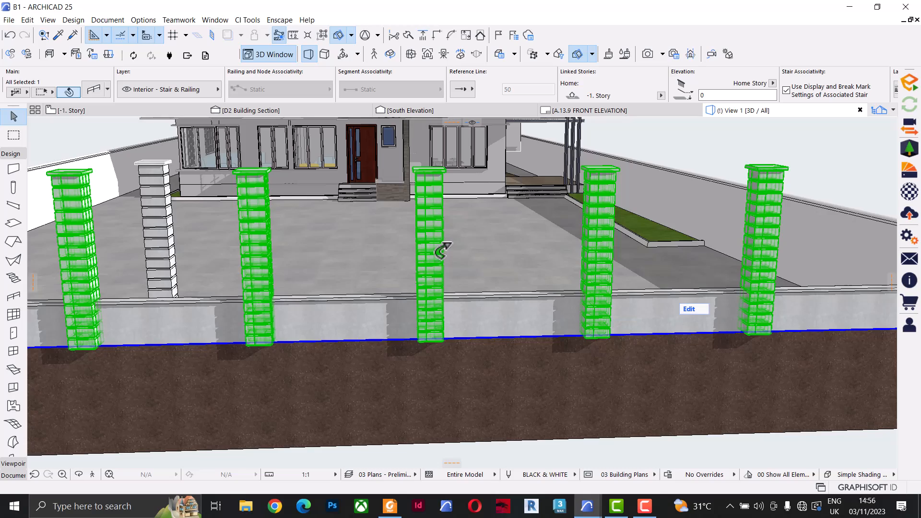
# Enter a new segment height for the front railing and apply it.
pyautogui.scroll(-2, 429, 237)
pyautogui.keyDown('shift'); pyautogui.moveTo(440, 225); pyautogui.dragTo(508, 275, button='middle'); pyautogui.keyUp('shift')
pyautogui.scroll(6, 505, 269)
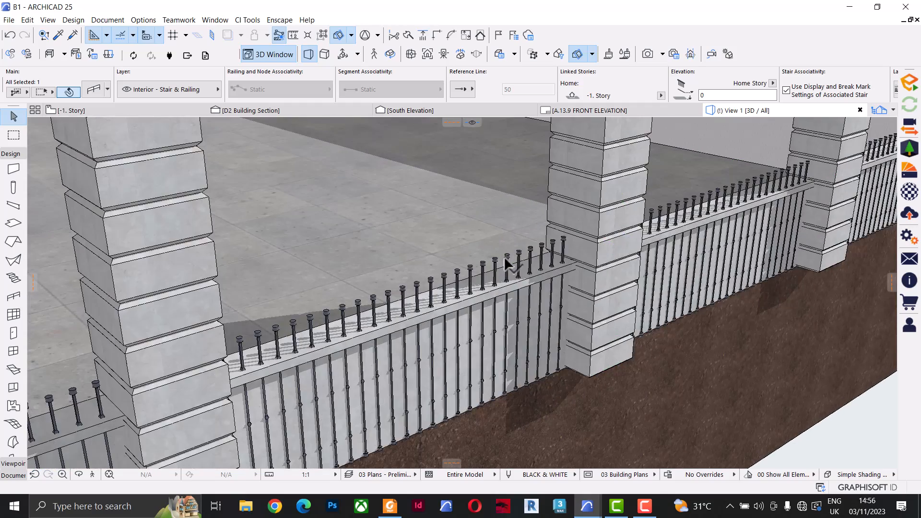
pyautogui.scroll(-2, 503, 256)
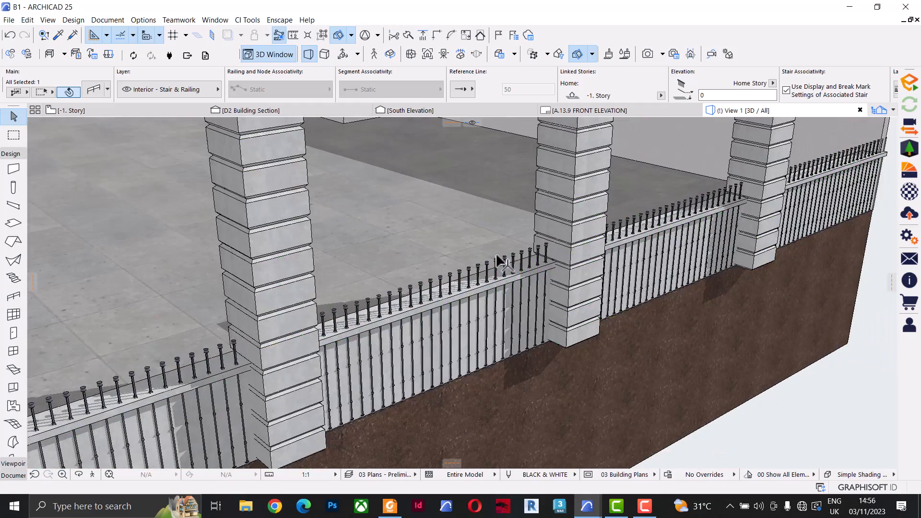
pyautogui.scroll(-4, 499, 259)
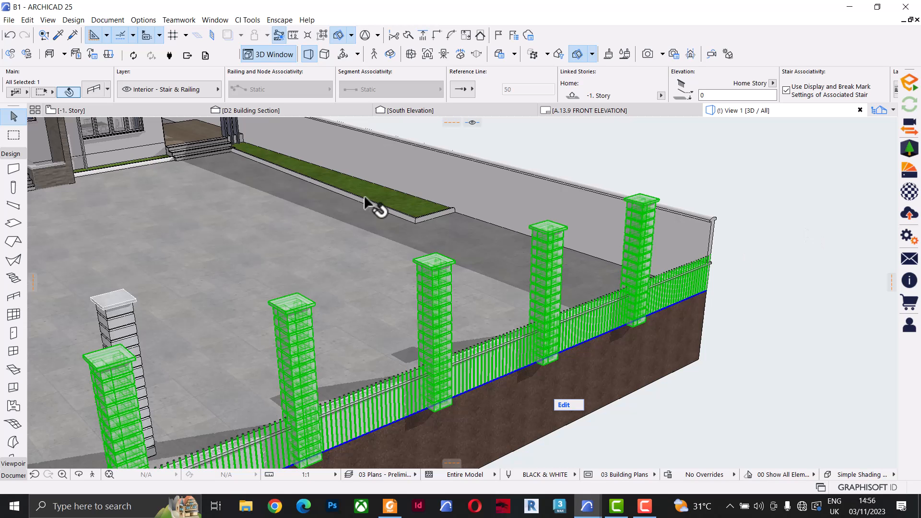
pyautogui.click(93, 90)
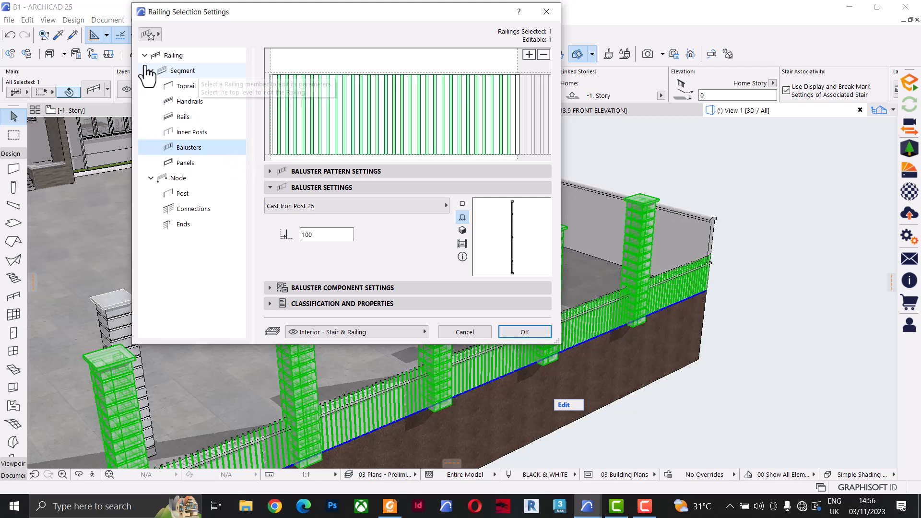
pyautogui.click(186, 72)
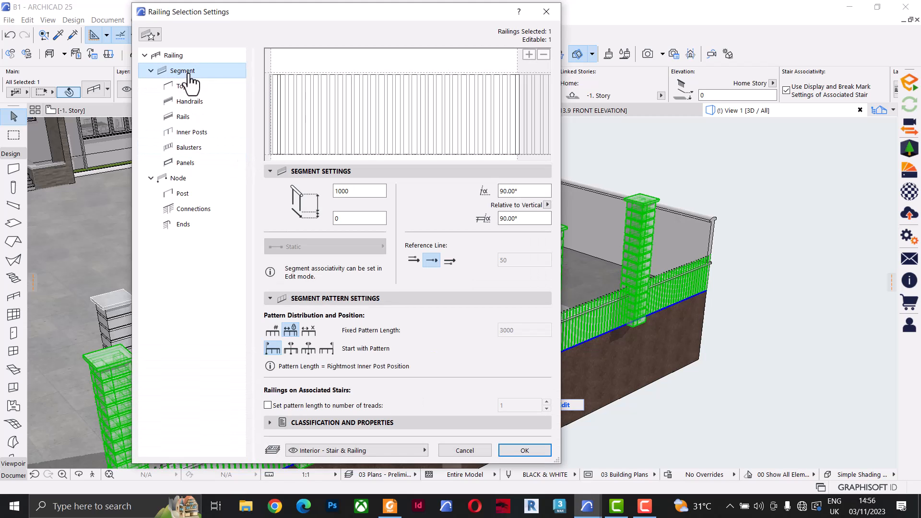
pyautogui.click(352, 191)
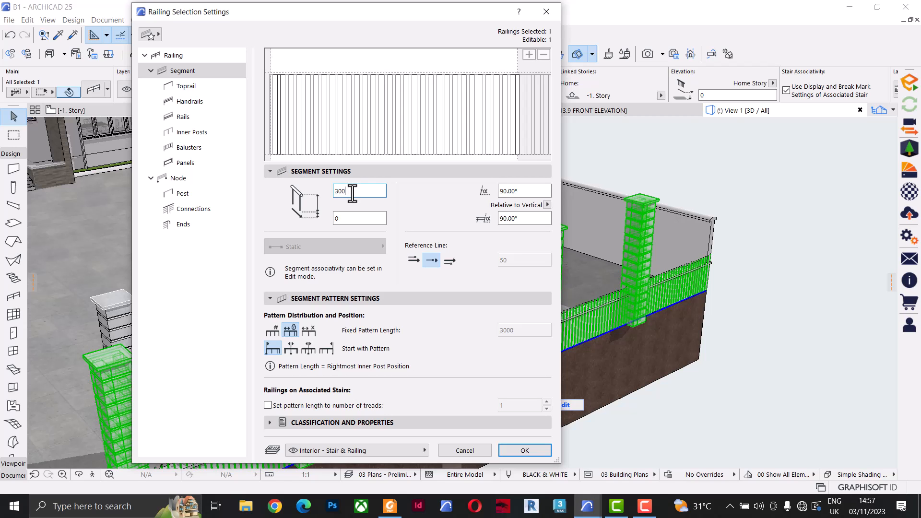
pyautogui.press('Return')
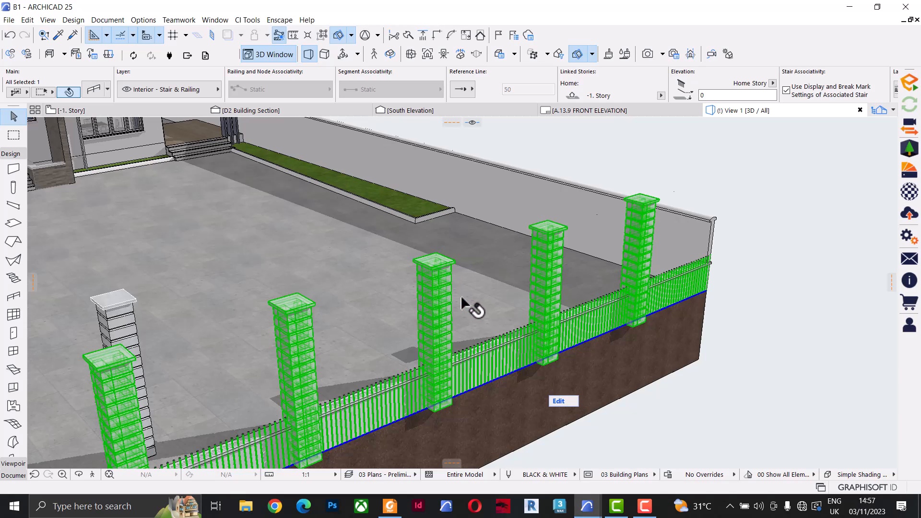
# Offset the front railing's balusters 800 mm above the segment bottom and apply the change.
pyautogui.keyDown('shift'); pyautogui.moveTo(471, 281); pyautogui.dragTo(450, 238, button='middle'); pyautogui.keyUp('shift')
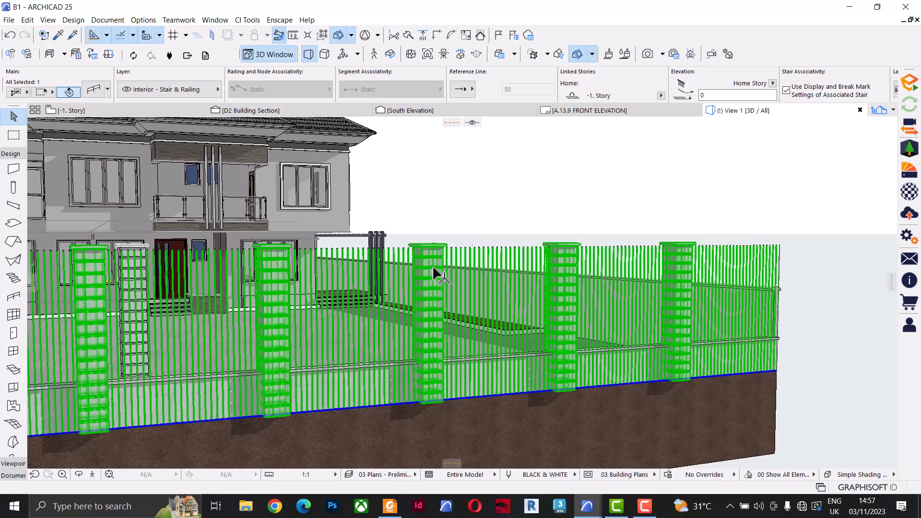
pyautogui.scroll(3, 431, 266)
pyautogui.keyDown('shift'); pyautogui.moveTo(427, 263); pyautogui.dragTo(486, 259, button='middle'); pyautogui.keyUp('shift')
pyautogui.keyDown('shift'); pyautogui.moveTo(495, 276); pyautogui.dragTo(367, 263, button='middle'); pyautogui.keyUp('shift')
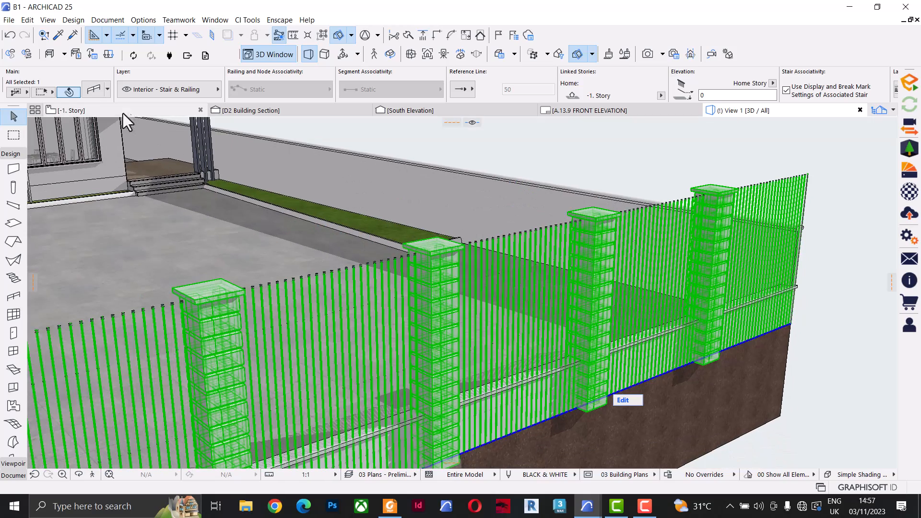
pyautogui.scroll(10, 522, 286)
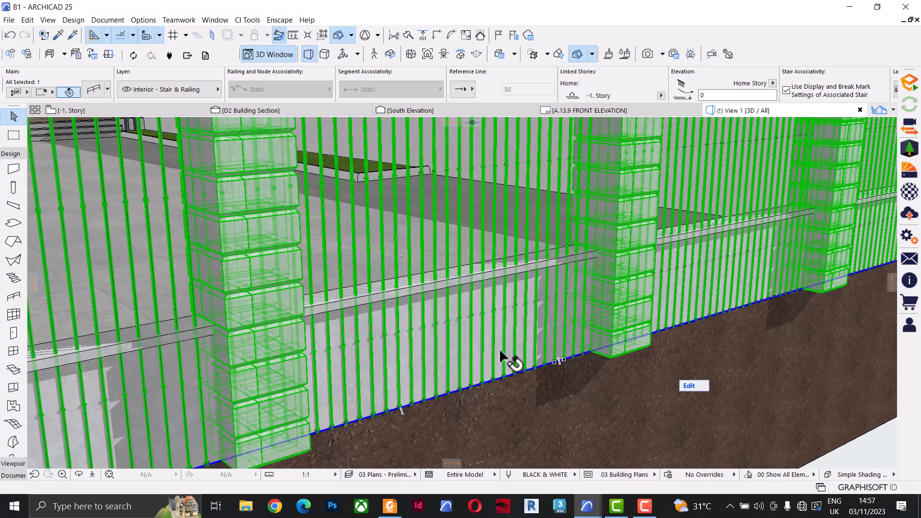
pyautogui.press('Escape')
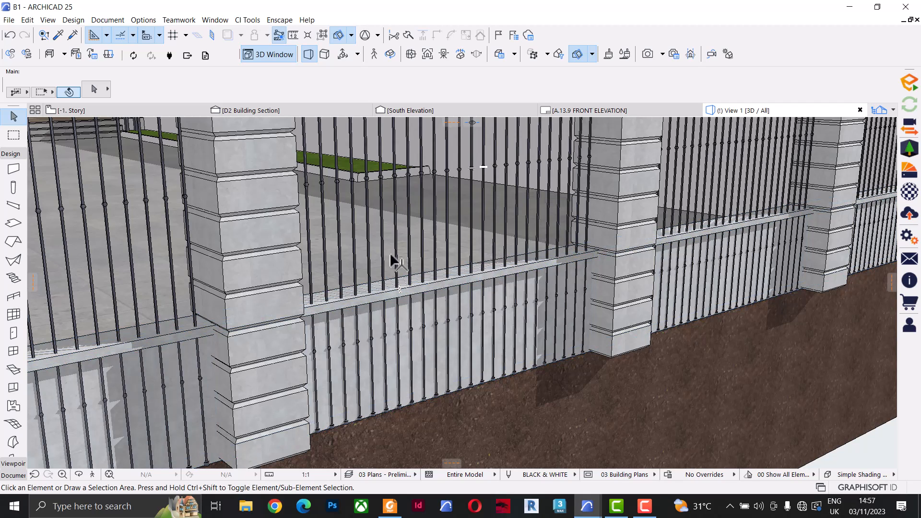
pyautogui.click(281, 243)
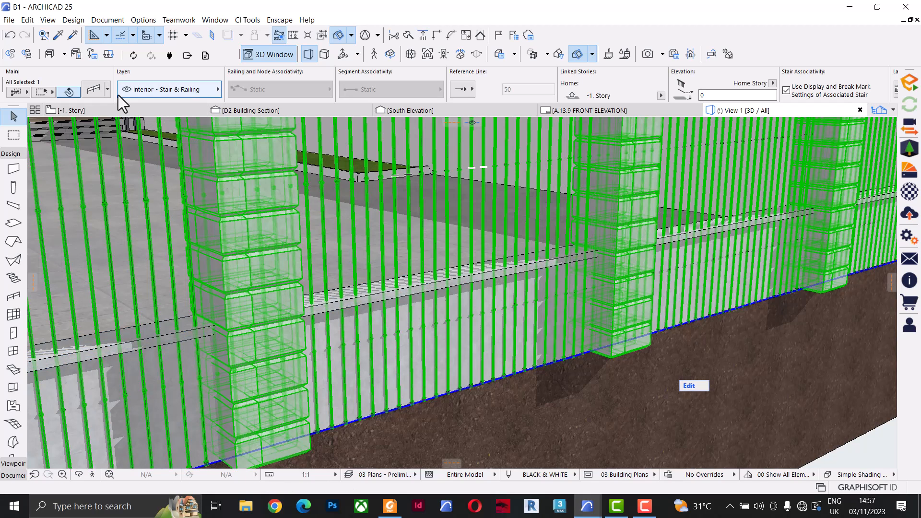
pyautogui.click(93, 89)
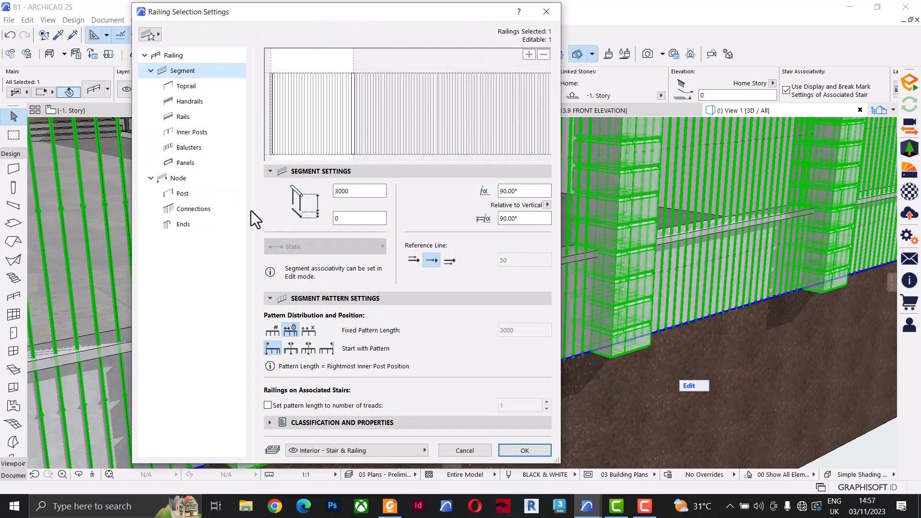
pyautogui.click(194, 148)
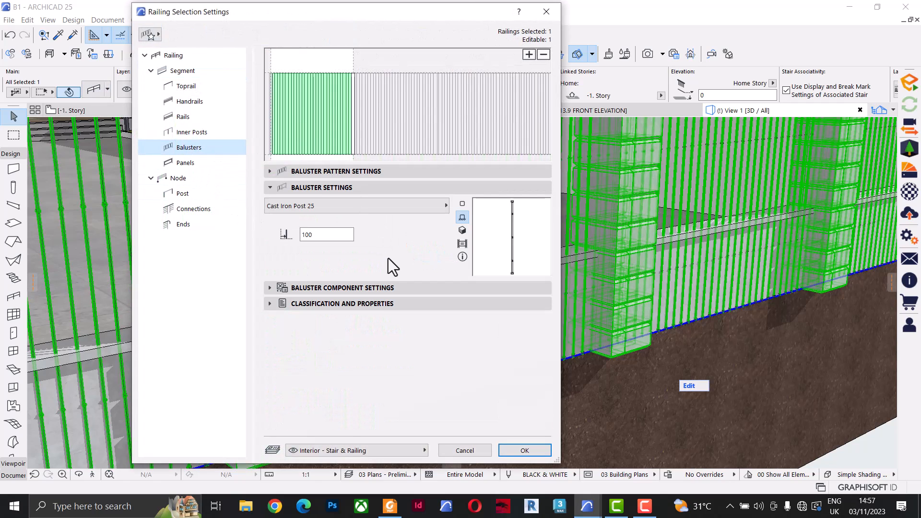
pyautogui.click(315, 171)
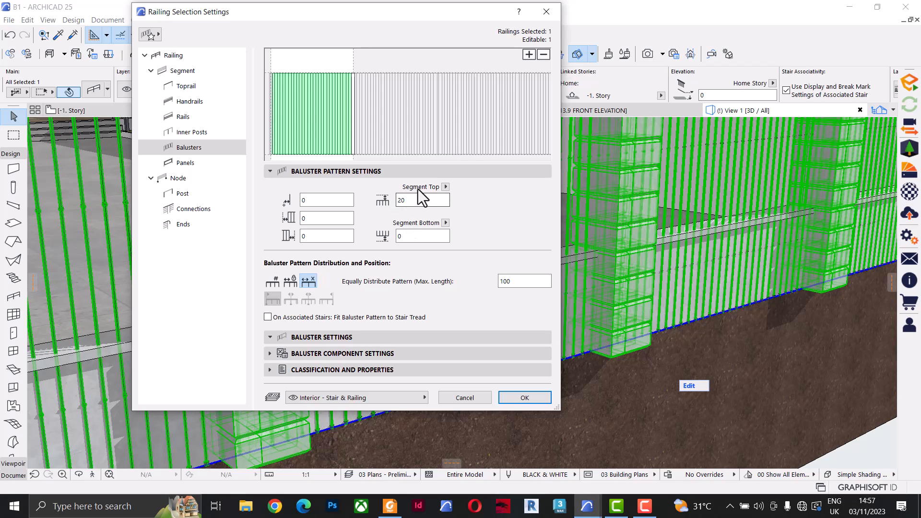
pyautogui.click(421, 236)
pyautogui.write('800')
pyautogui.press('Return')
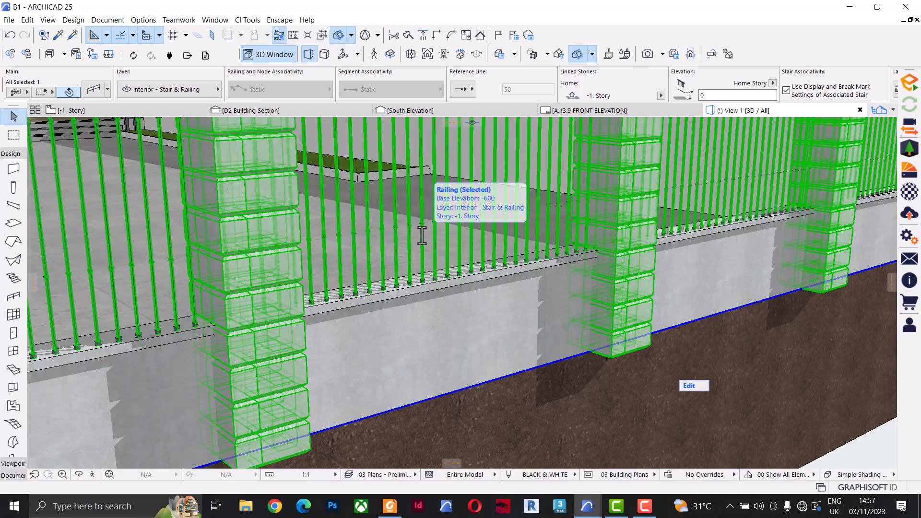
# Examine from several angles how the front fence's balusters meet the top of the short wall.
pyautogui.keyDown('shift'); pyautogui.moveTo(407, 271); pyautogui.dragTo(313, 306, button='middle'); pyautogui.keyUp('shift')
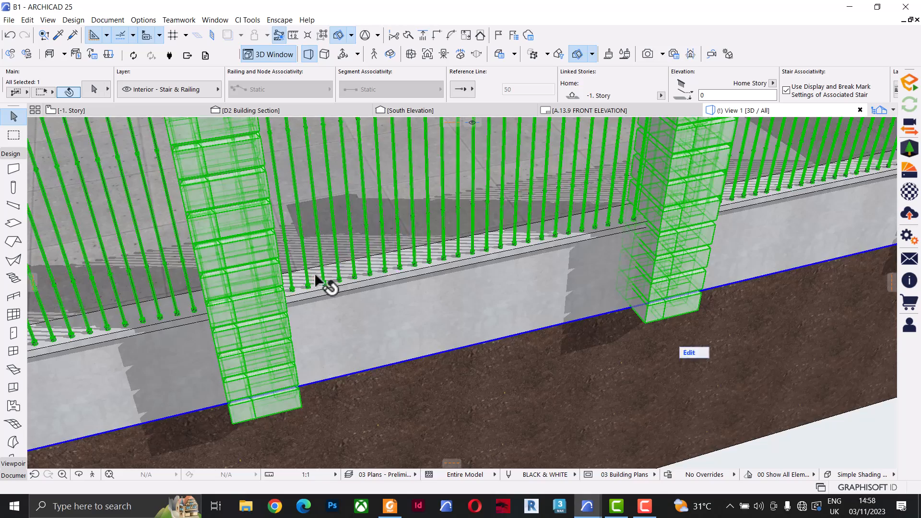
pyautogui.scroll(-5, 317, 281)
pyautogui.moveTo(394, 278); pyautogui.dragTo(434, 311, button='middle')
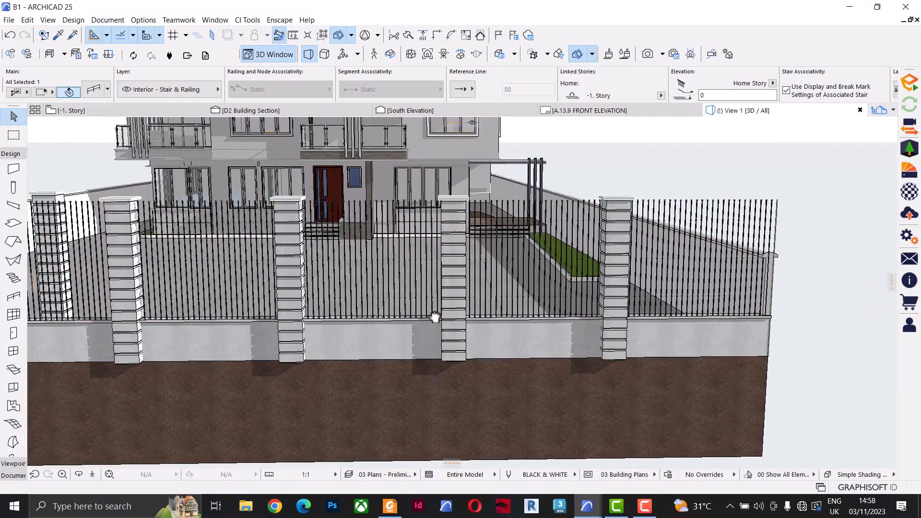
pyautogui.keyDown('shift'); pyautogui.moveTo(520, 351); pyautogui.dragTo(379, 355, button='middle'); pyautogui.keyUp('shift')
pyautogui.scroll(-2, 361, 318)
pyautogui.moveTo(366, 311); pyautogui.dragTo(545, 314, button='middle')
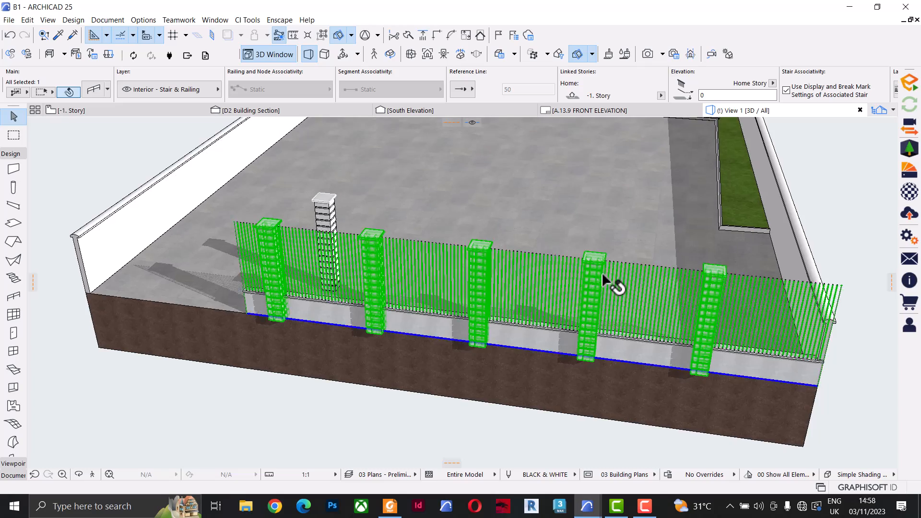
pyautogui.scroll(3, 601, 273)
pyautogui.keyDown('shift'); pyautogui.moveTo(469, 263); pyautogui.dragTo(366, 274, button='middle'); pyautogui.keyUp('shift')
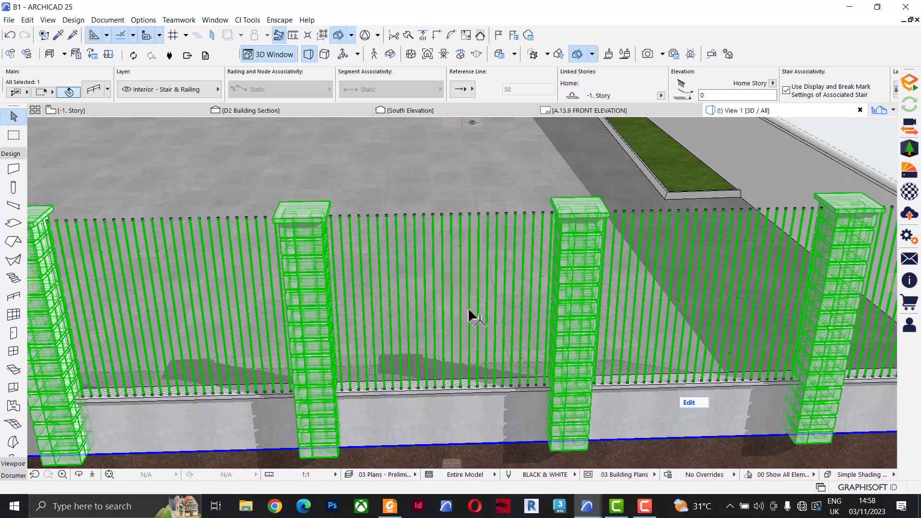
# Add a handrail near the top of the front railing's balusters and apply it.
pyautogui.click(94, 93)
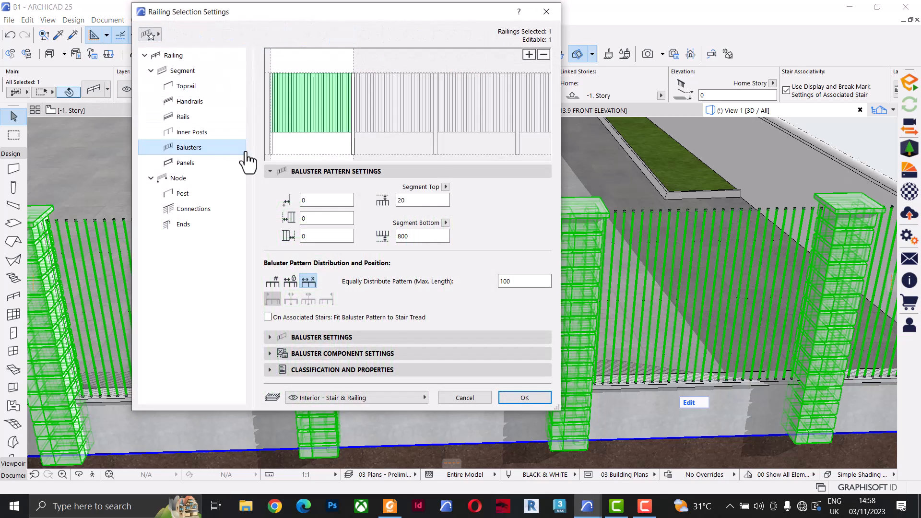
pyautogui.click(184, 106)
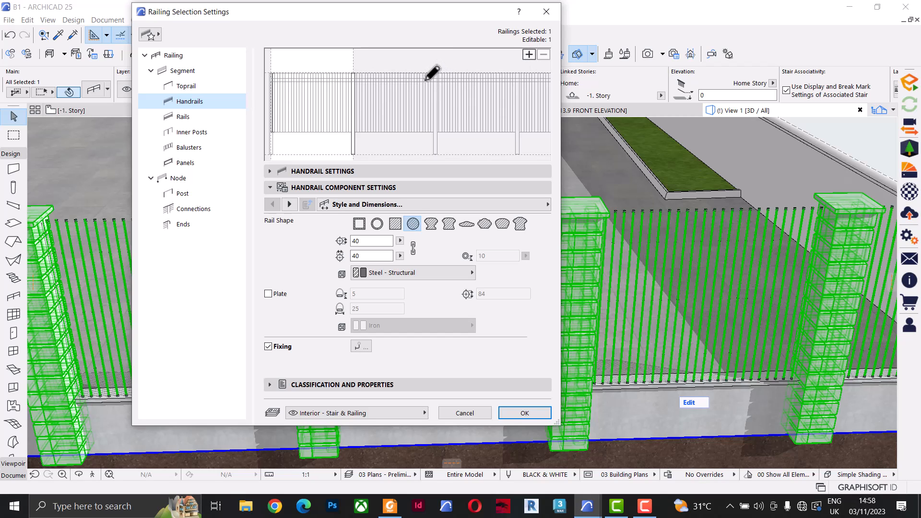
pyautogui.click(424, 79)
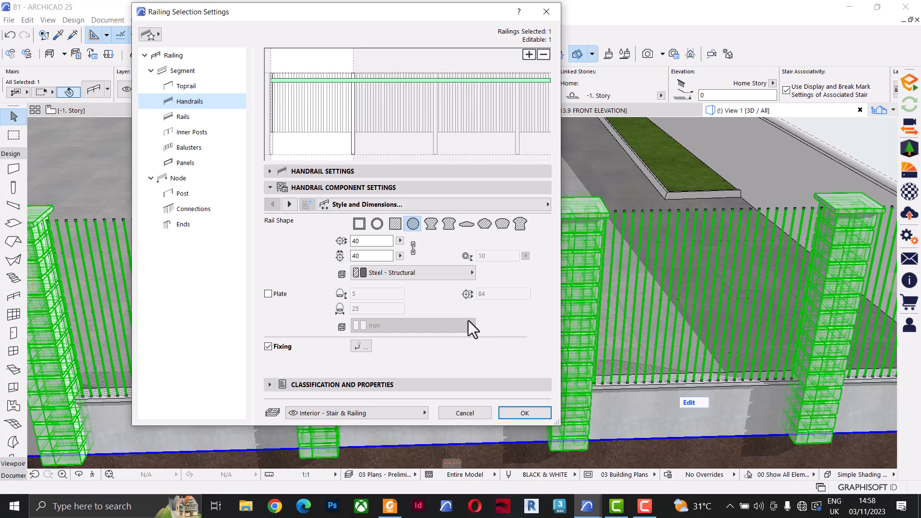
pyautogui.click(525, 413)
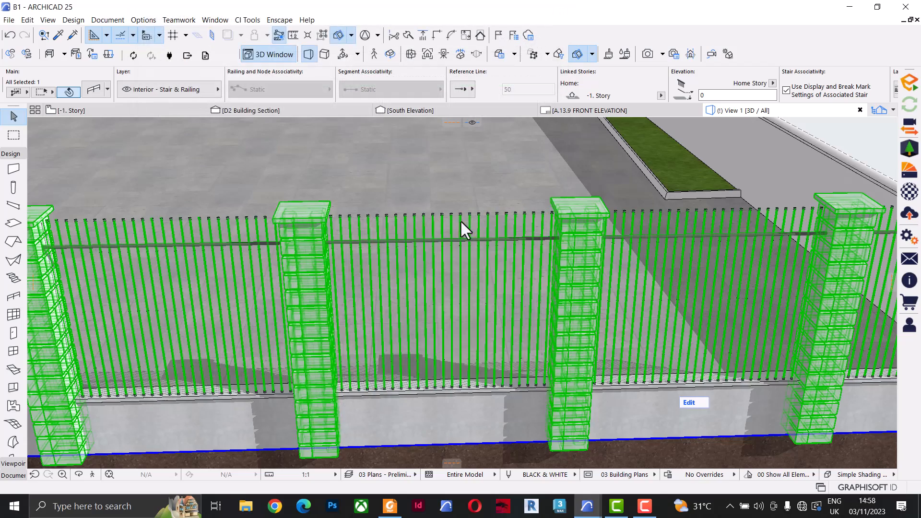
# Edit the handrail's horizontal offset, enter new rail cross-section dimensions and apply them to the front railing.
pyautogui.keyDown('shift'); pyautogui.moveTo(489, 216); pyautogui.dragTo(331, 268, button='middle'); pyautogui.keyUp('shift')
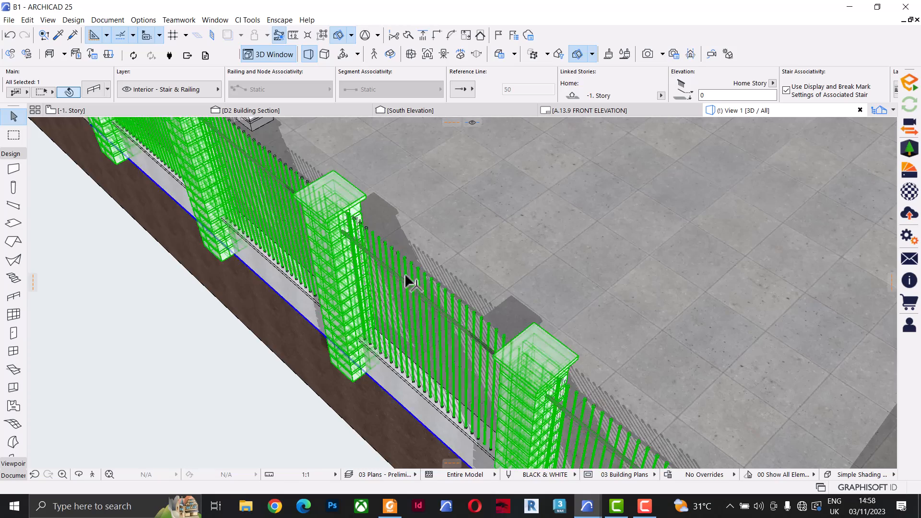
pyautogui.scroll(3, 406, 276)
pyautogui.keyDown('shift'); pyautogui.moveTo(405, 292); pyautogui.dragTo(248, 262, button='middle'); pyautogui.keyUp('shift')
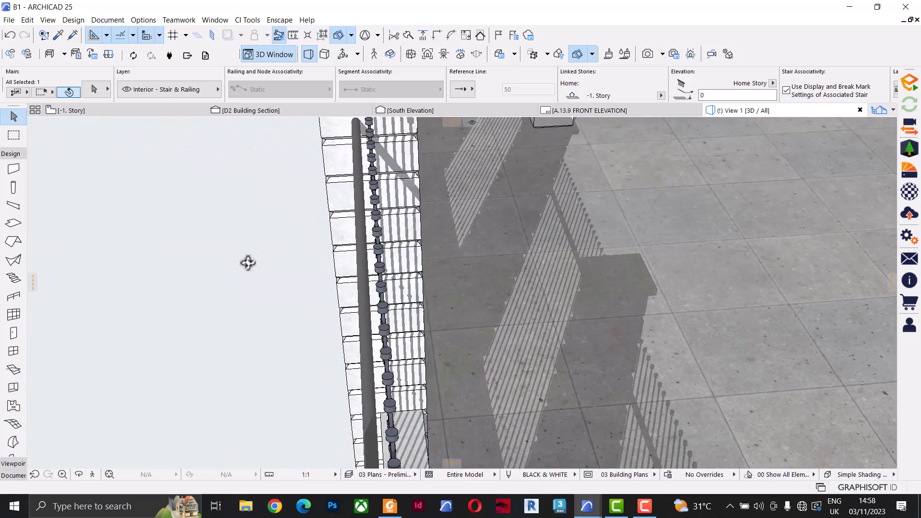
pyautogui.click(275, 282)
pyautogui.click(364, 332)
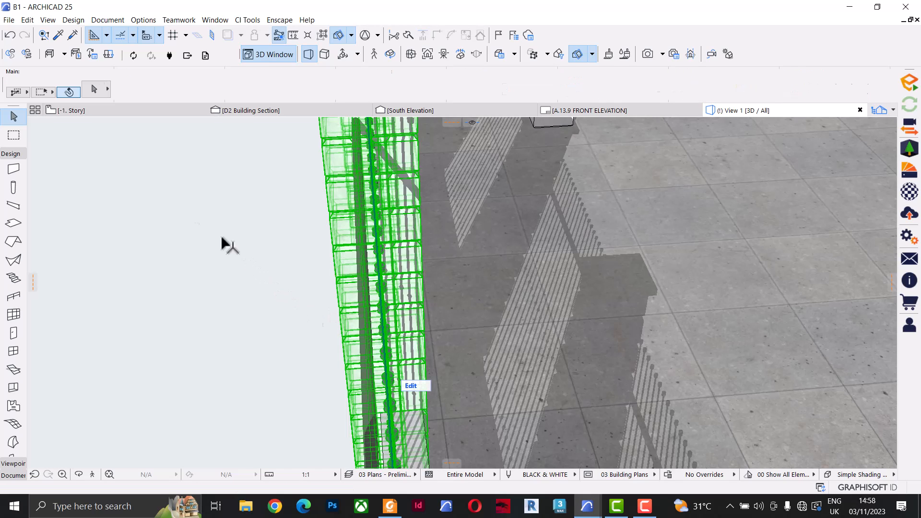
pyautogui.click(94, 90)
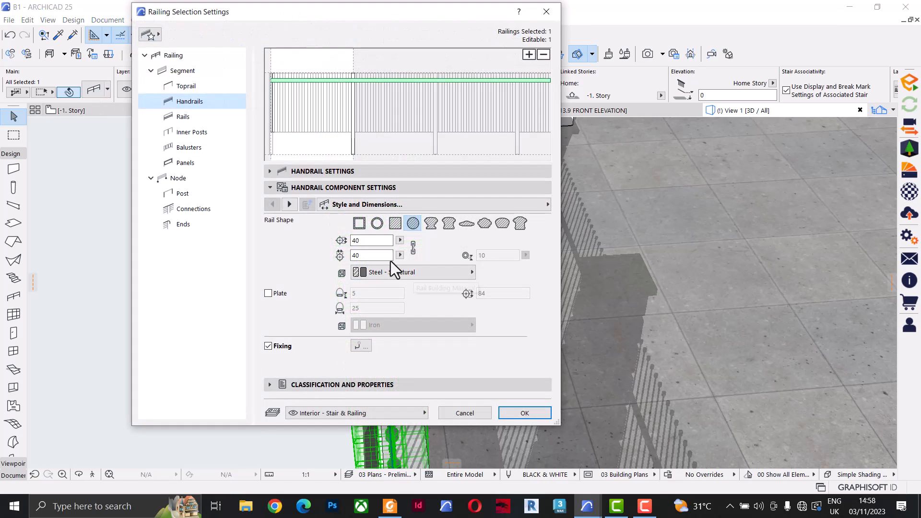
pyautogui.click(315, 171)
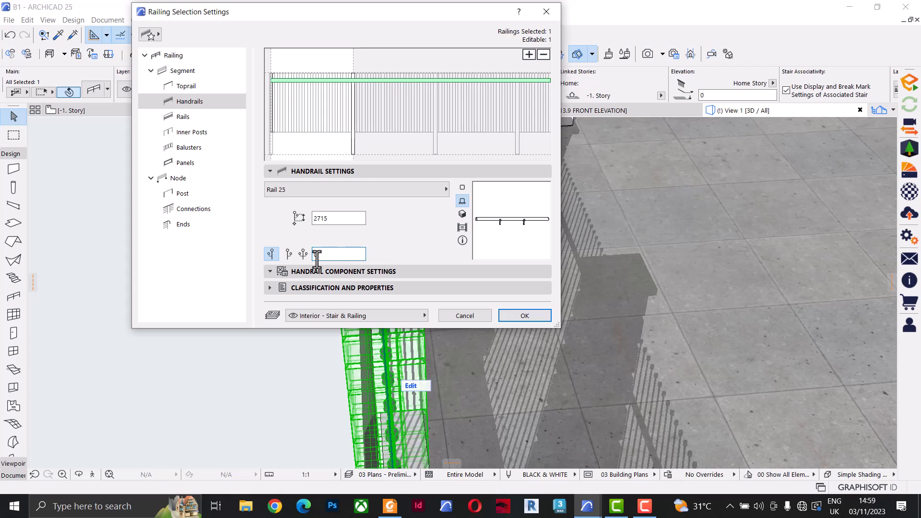
pyautogui.click(370, 271)
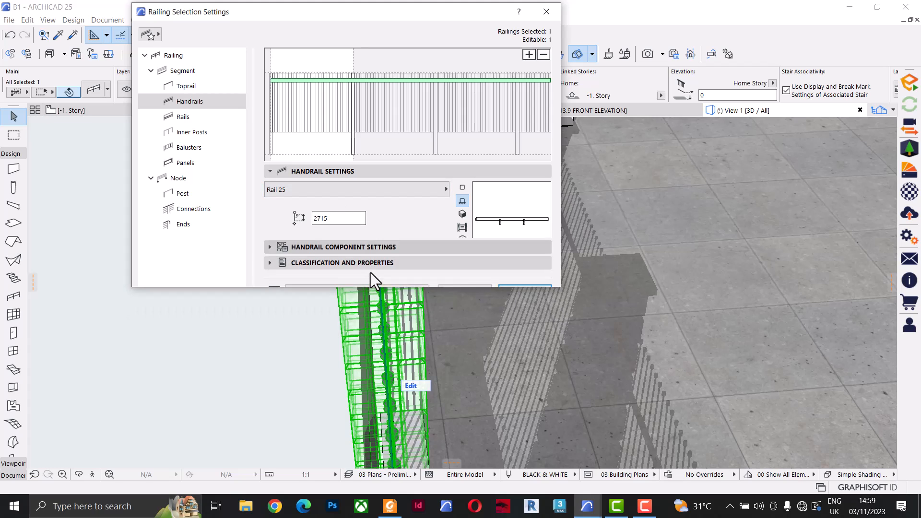
pyautogui.click(368, 241)
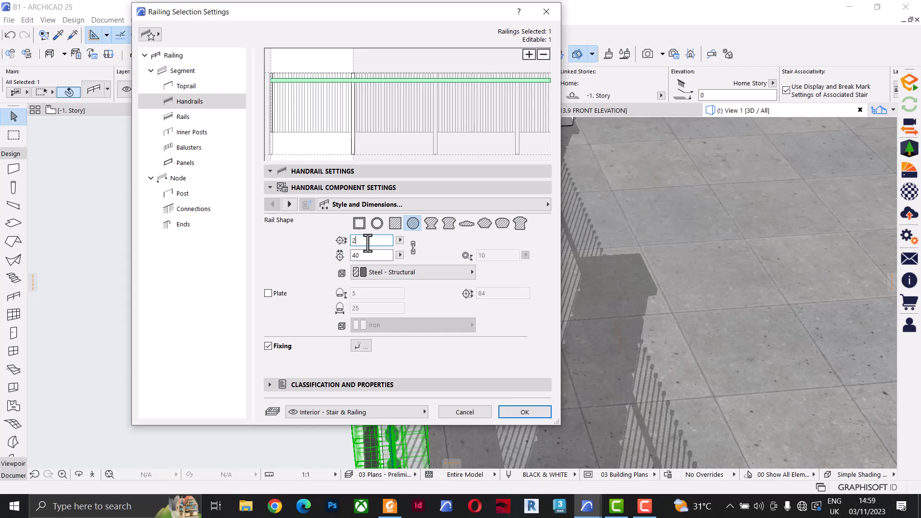
pyautogui.doubleClick(374, 255)
pyautogui.click(514, 410)
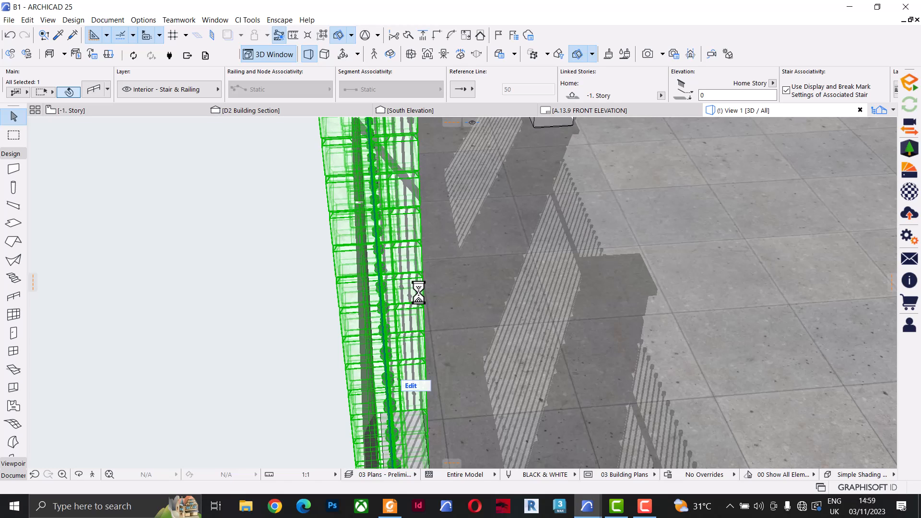
# Open the short fence wall's complex profile for editing.
pyautogui.press('Escape')
pyautogui.keyDown('shift'); pyautogui.moveTo(412, 258); pyautogui.dragTo(687, 275, button='middle'); pyautogui.keyUp('shift')
pyautogui.scroll(-5, 520, 253)
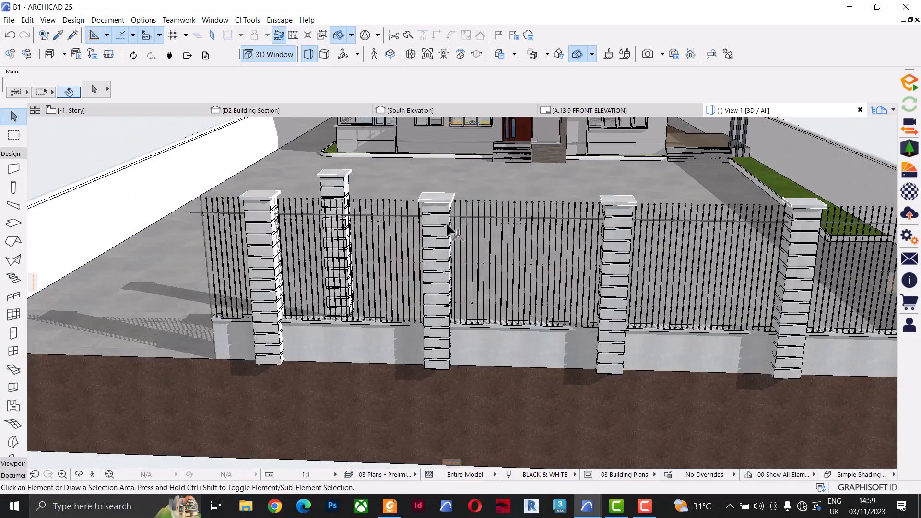
pyautogui.scroll(-3, 452, 231)
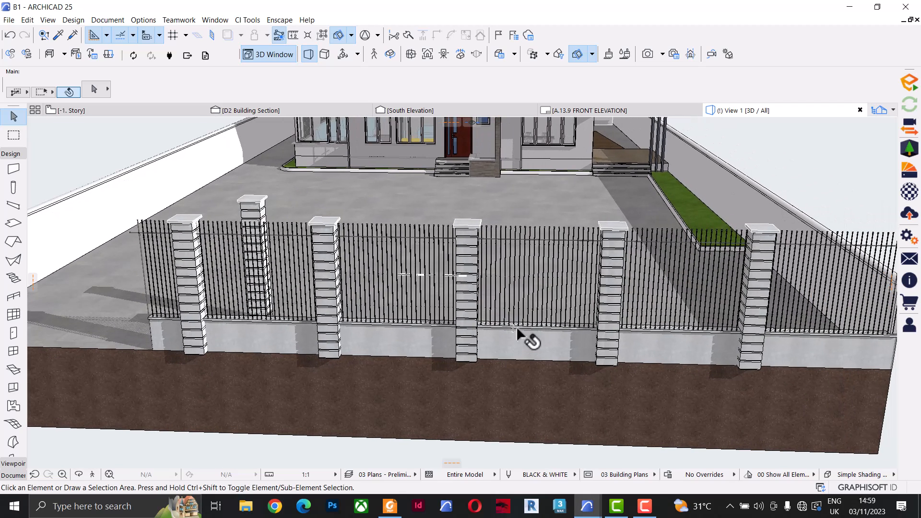
pyautogui.click(541, 352)
pyautogui.rightClick(541, 353)
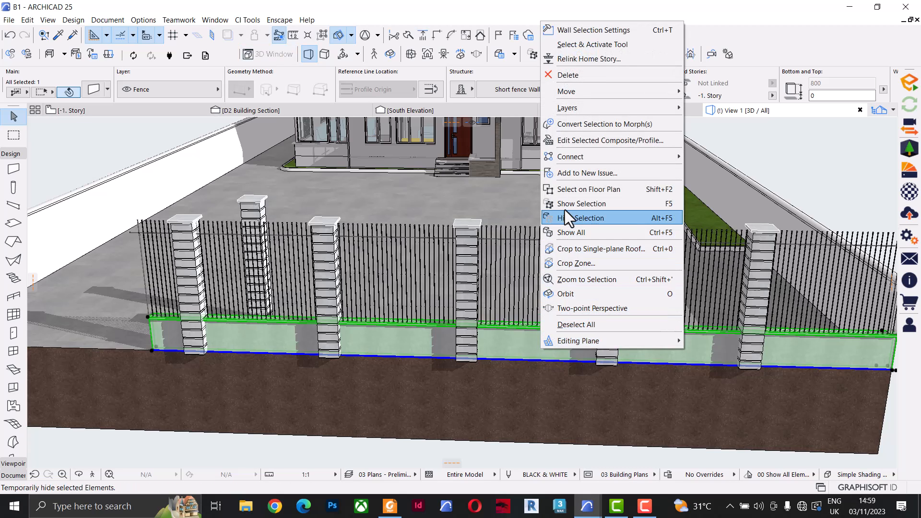
pyautogui.click(599, 140)
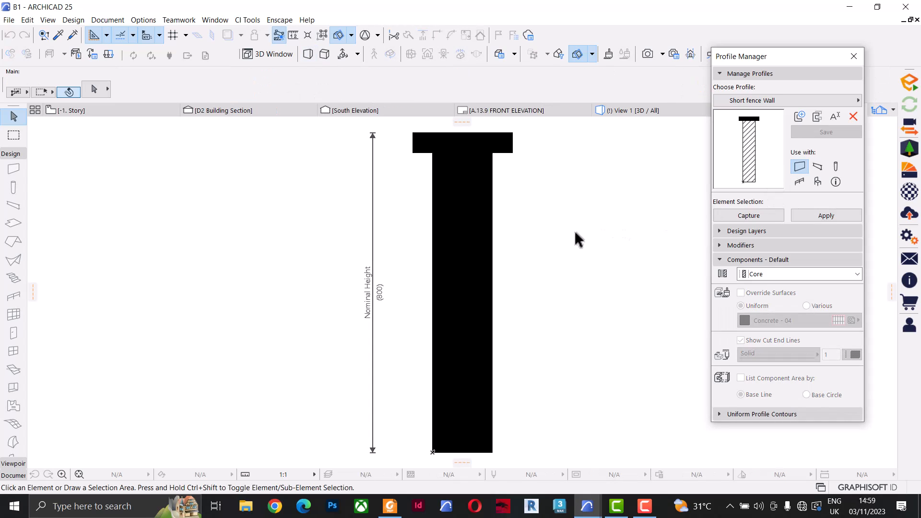
# Draw a vertical guide line 3000 mm long upward from the centre of the wall profile's base.
pyautogui.scroll(-5, 521, 244)
pyautogui.moveTo(521, 243); pyautogui.dragTo(523, 302, button='middle')
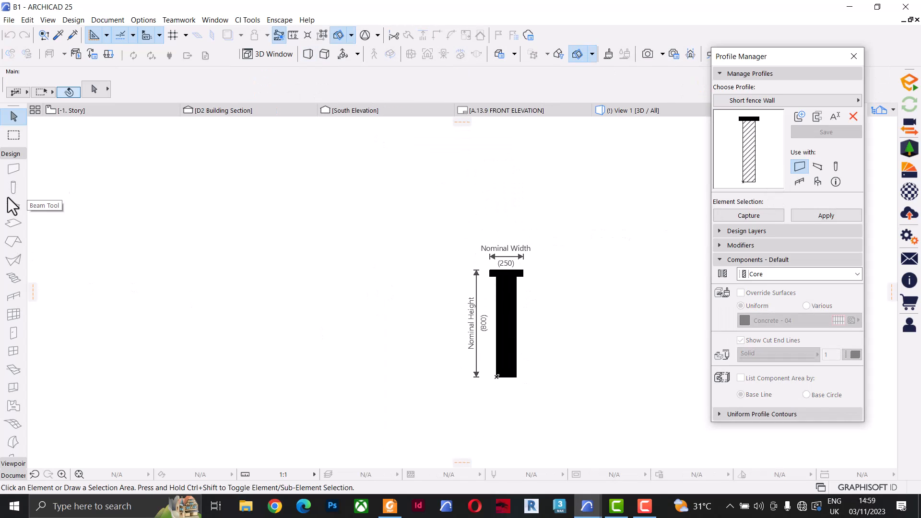
pyautogui.click(10, 155)
pyautogui.click(13, 178)
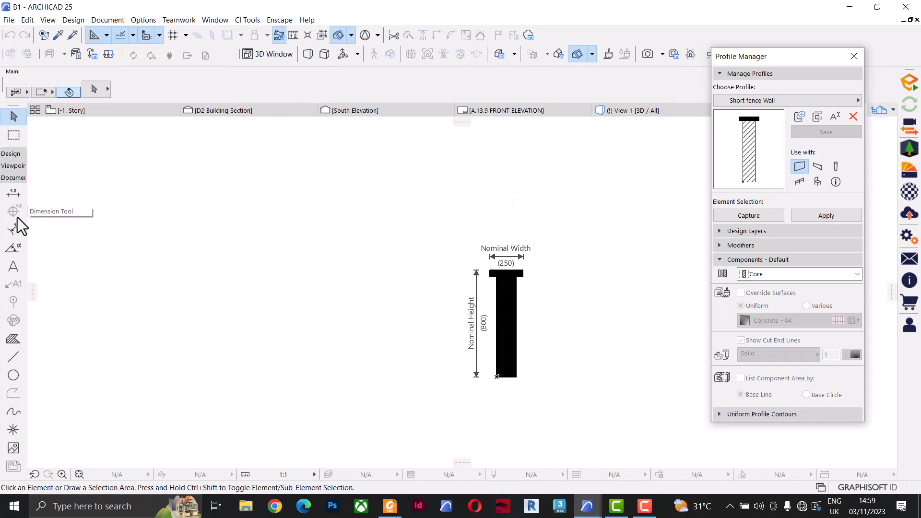
pyautogui.click(13, 356)
pyautogui.click(506, 375)
pyautogui.moveTo(488, 190); pyautogui.dragTo(493, 271, button='middle')
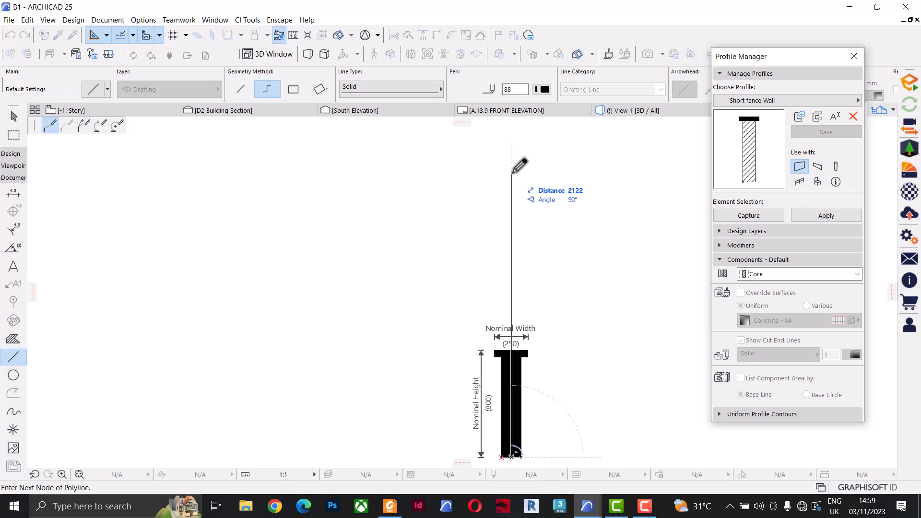
pyautogui.write('3000')
pyautogui.press('Return')
pyautogui.moveTo(523, 204); pyautogui.dragTo(510, 322, button='middle')
pyautogui.doubleClick(495, 174)
pyautogui.moveTo(508, 236); pyautogui.dragTo(473, 216, button='middle')
pyautogui.press('Escape')
# Draw a small rail circle centred on the vertical guide line, near its upper end.
pyautogui.click(14, 375)
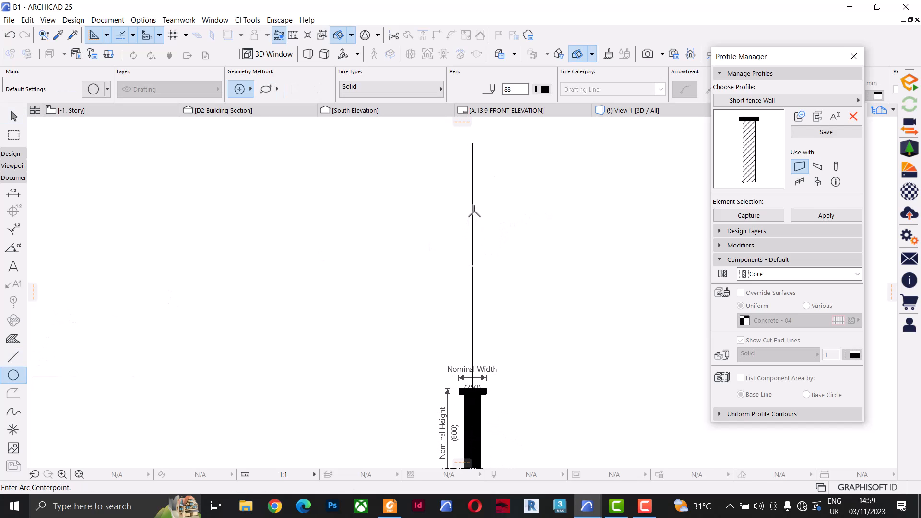
pyautogui.click(473, 209)
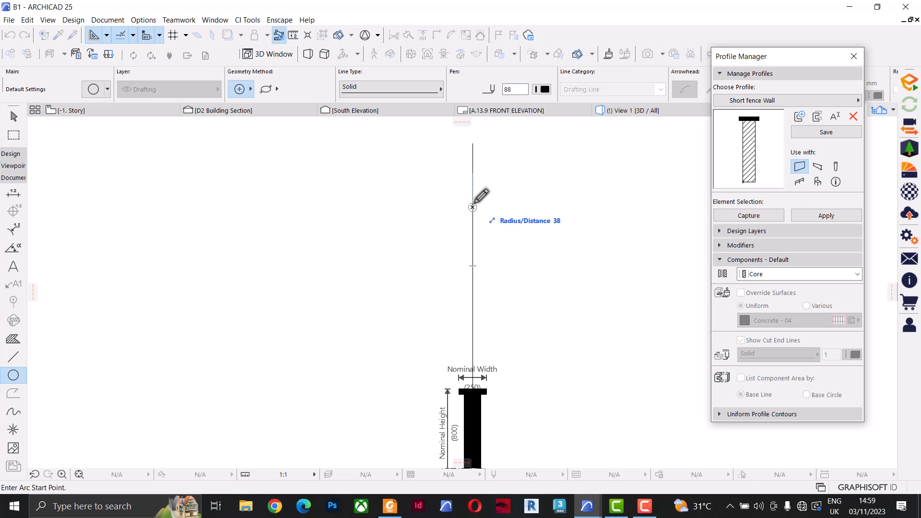
pyautogui.scroll(3, 474, 206)
pyautogui.scroll(3, 471, 207)
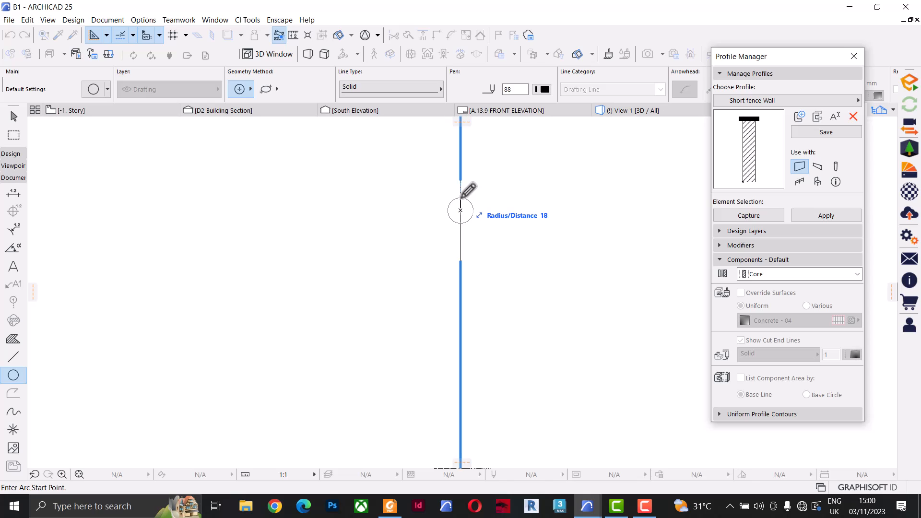
pyautogui.click(461, 199)
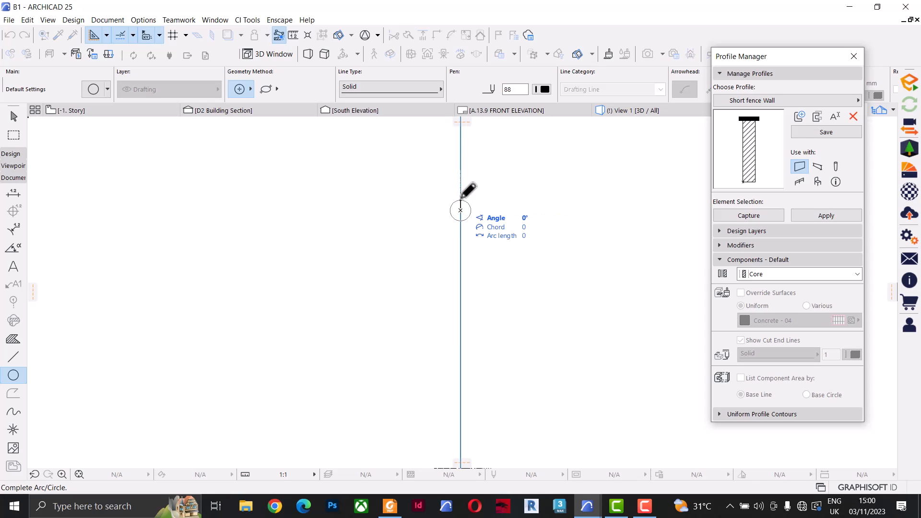
pyautogui.click(461, 199)
pyautogui.press('Escape')
pyautogui.scroll(-1, 461, 226)
pyautogui.moveTo(461, 225); pyautogui.dragTo(449, 196, button='middle')
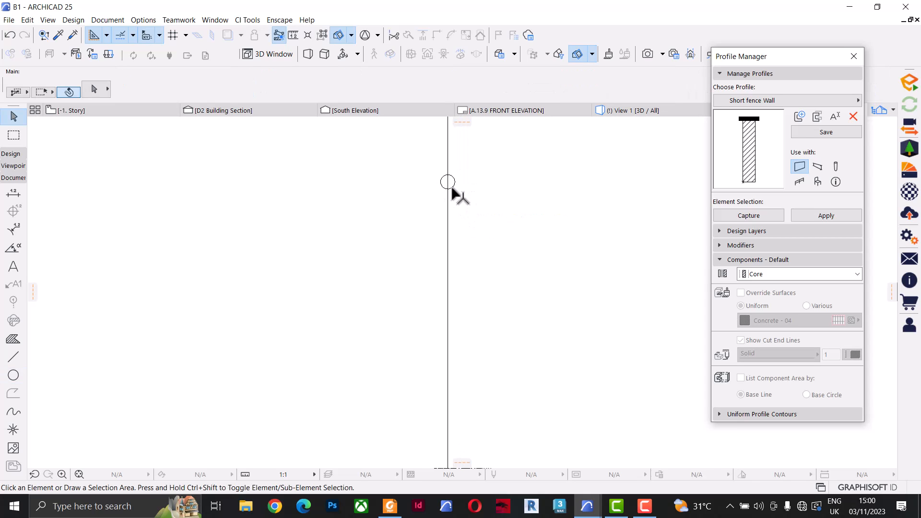
# Copy the rail circle about 951 mm straight down the guide line to the line's midpoint.
pyautogui.click(452, 190)
pyautogui.hotkey('ctrl', 'd')
pyautogui.click(448, 182)
pyautogui.scroll(-3, 451, 216)
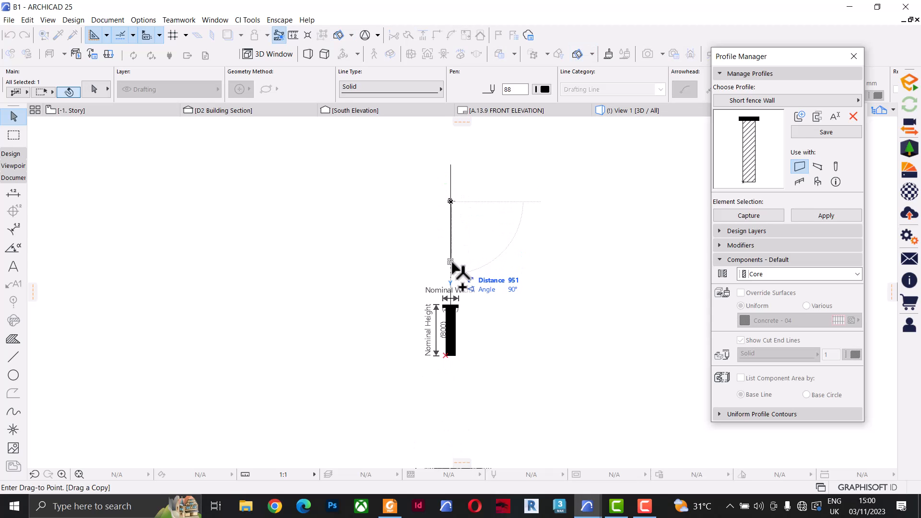
pyautogui.click(451, 262)
pyautogui.press('Escape')
# Undo the mistaken trim of the circle and trim away the guide line segment inside the upper circle.
pyautogui.scroll(6, 441, 196)
pyautogui.scroll(1, 511, 206)
pyautogui.keyDown('ctrl'); pyautogui.click(533, 232); pyautogui.keyUp('ctrl')
pyautogui.hotkey('ctrl', 'z')
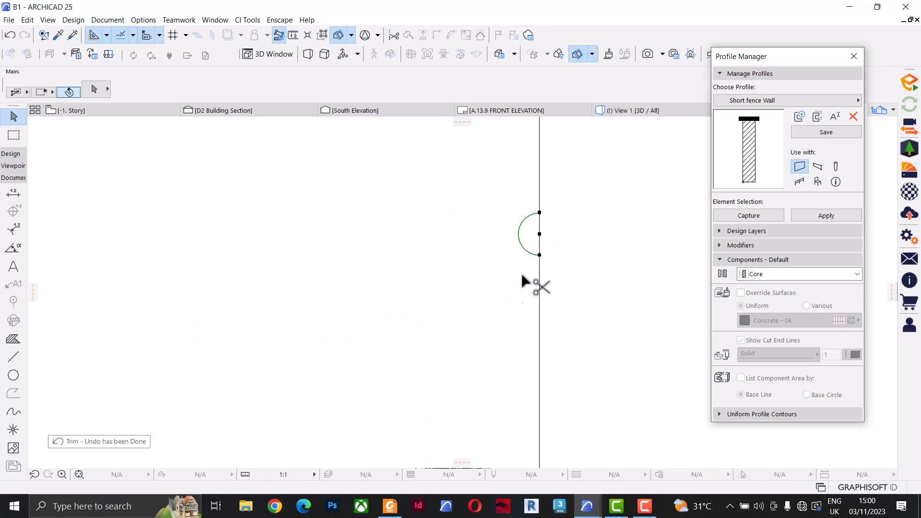
pyautogui.keyDown('ctrl'); pyautogui.click(538, 242); pyautogui.keyUp('ctrl')
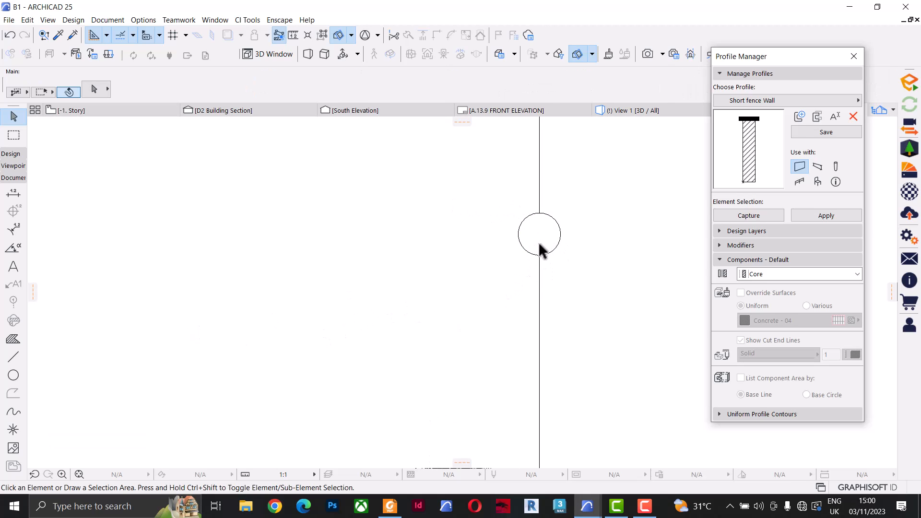
# Create a fill inside the upper circle and set its building material to Steel - Stainless.
pyautogui.click(13, 339)
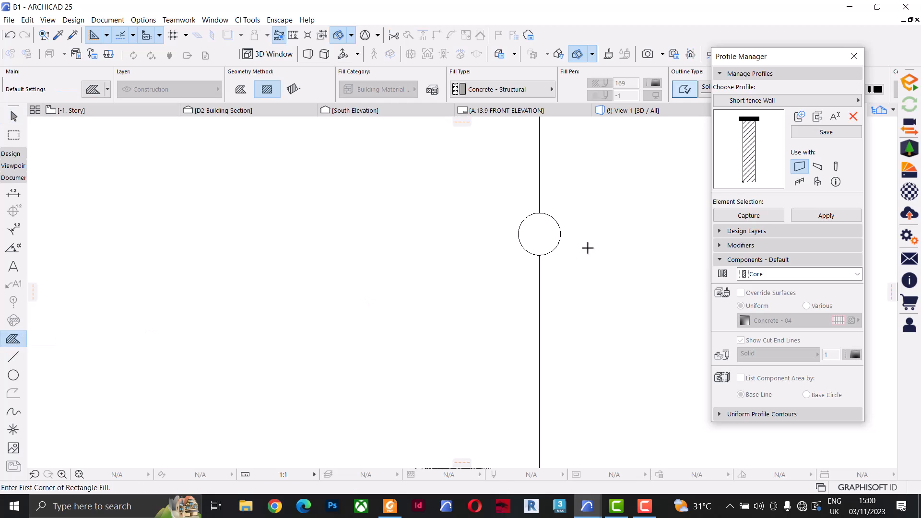
pyautogui.click(542, 241)
pyautogui.press('Escape')
pyautogui.click(541, 234)
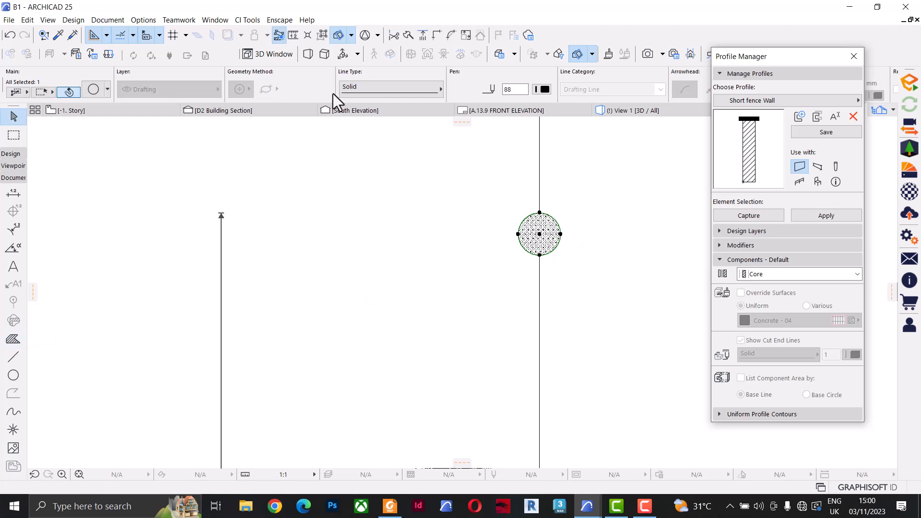
pyautogui.click(558, 255)
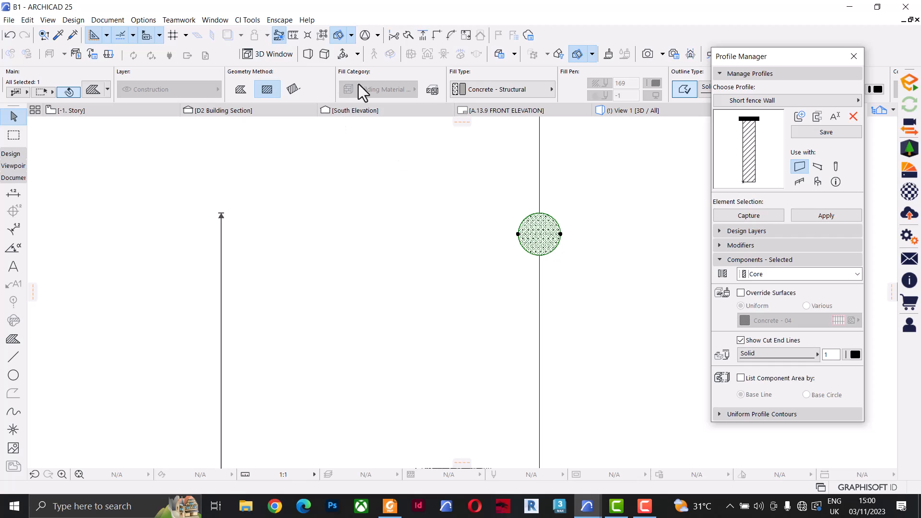
pyautogui.click(487, 85)
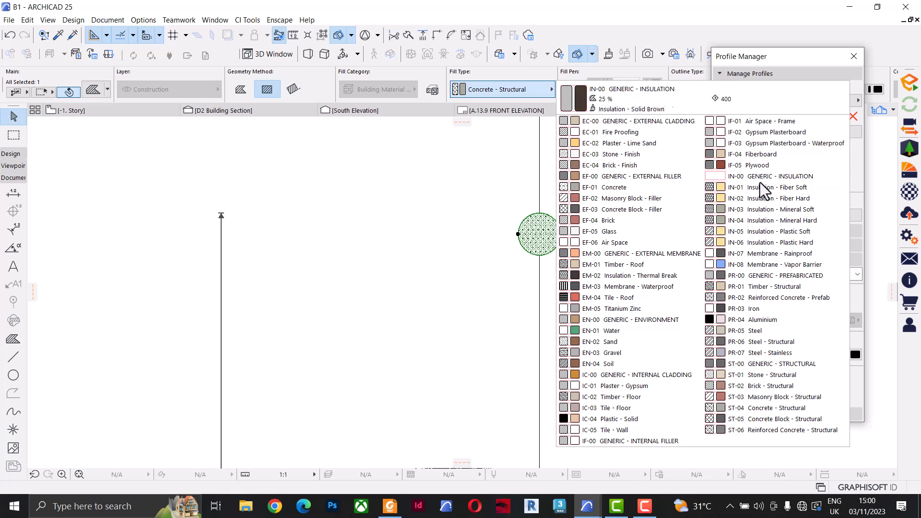
pyautogui.click(768, 353)
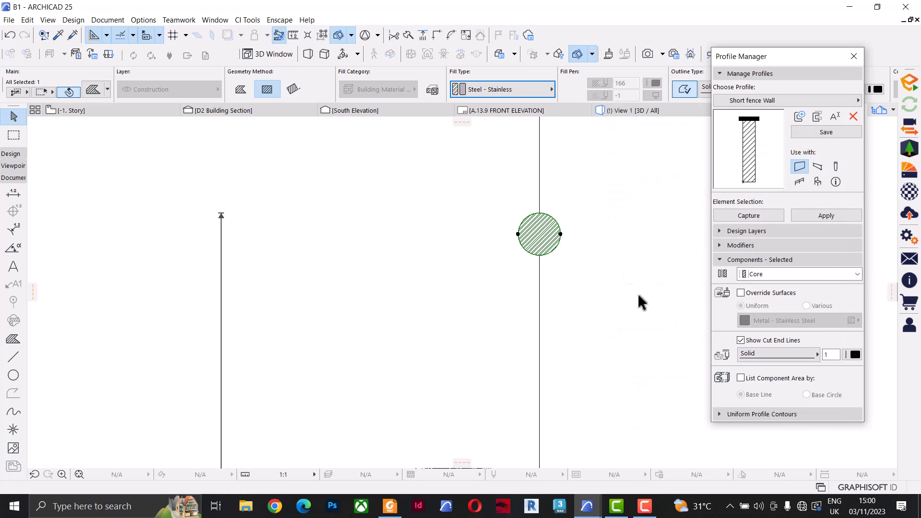
pyautogui.press('Escape')
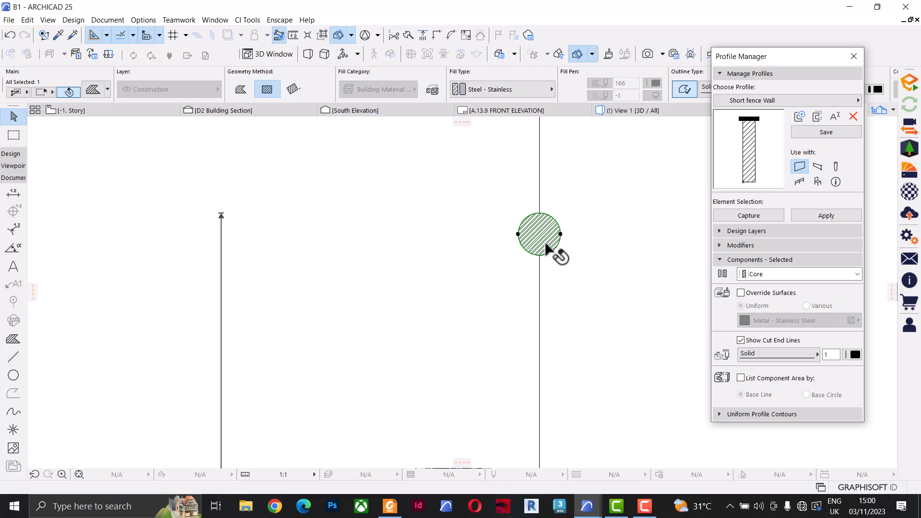
pyautogui.press('Escape')
# Pick up the upper circle's fill settings and fill the lower rail circle with the same Steel - Stainless material.
pyautogui.keyDown('alt'); pyautogui.click(546, 243); pyautogui.keyUp('alt')
pyautogui.scroll(-3, 540, 228)
pyautogui.scroll(-4, 519, 192)
pyautogui.moveTo(526, 270); pyautogui.dragTo(508, 211, button='middle')
pyautogui.scroll(6, 502, 276)
pyautogui.scroll(4, 503, 220)
pyautogui.click(488, 229)
pyautogui.press('Escape')
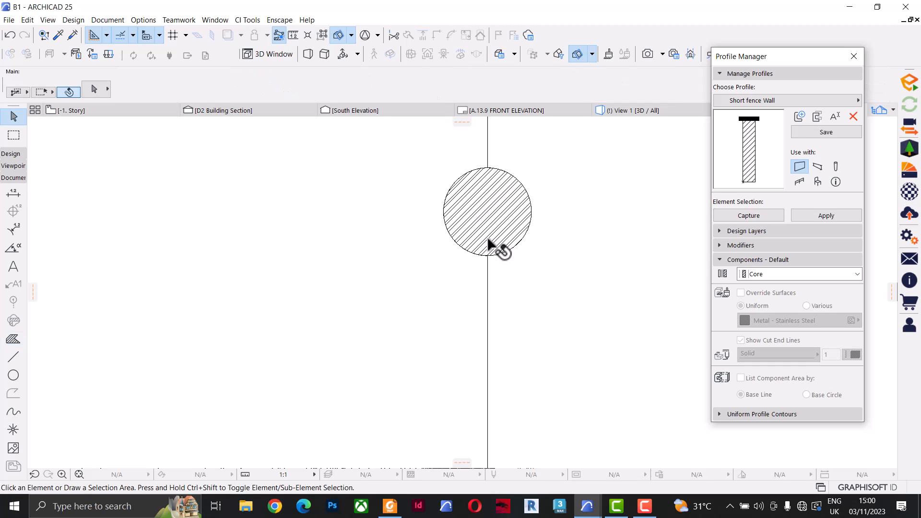
# Select both circular fills and override their surface uniformly with Metal - Stainless Steel.
pyautogui.click(493, 221)
pyautogui.scroll(-8, 475, 196)
pyautogui.moveTo(496, 257); pyautogui.dragTo(508, 463, button='middle')
pyautogui.scroll(8, 478, 292)
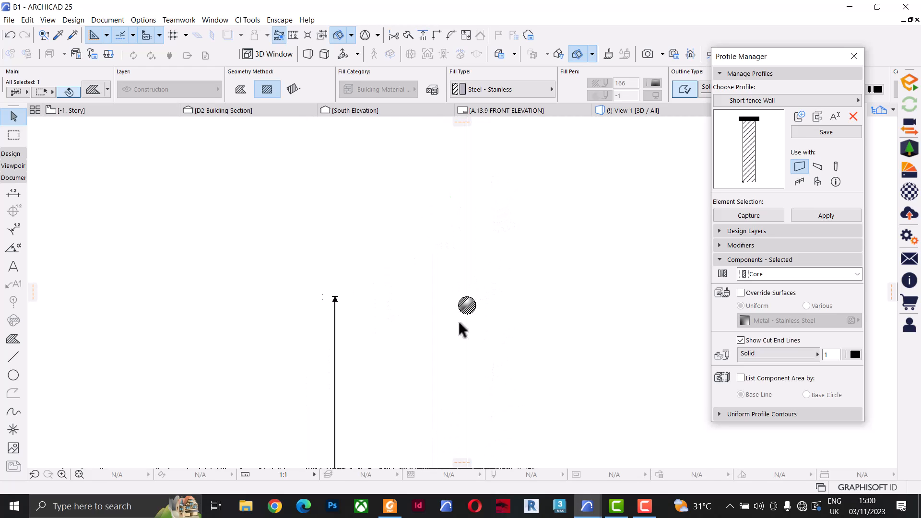
pyautogui.click(481, 293)
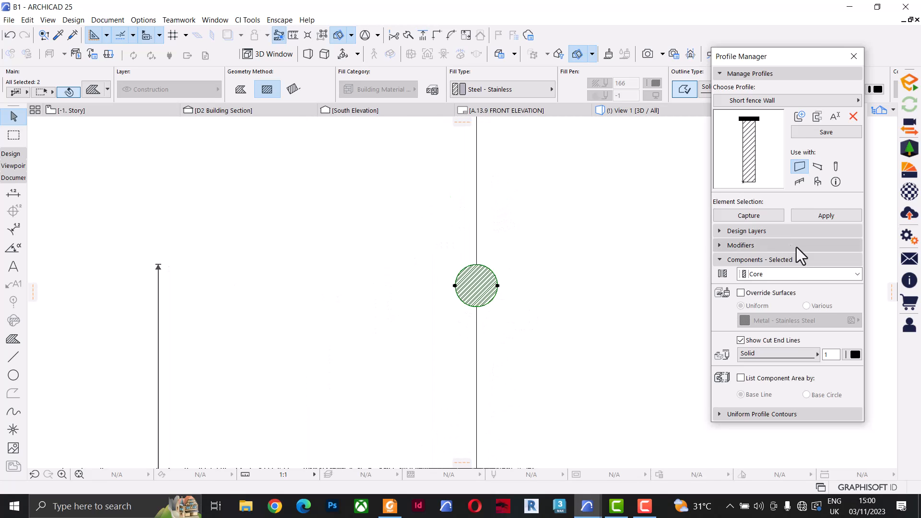
pyautogui.click(741, 294)
pyautogui.click(762, 321)
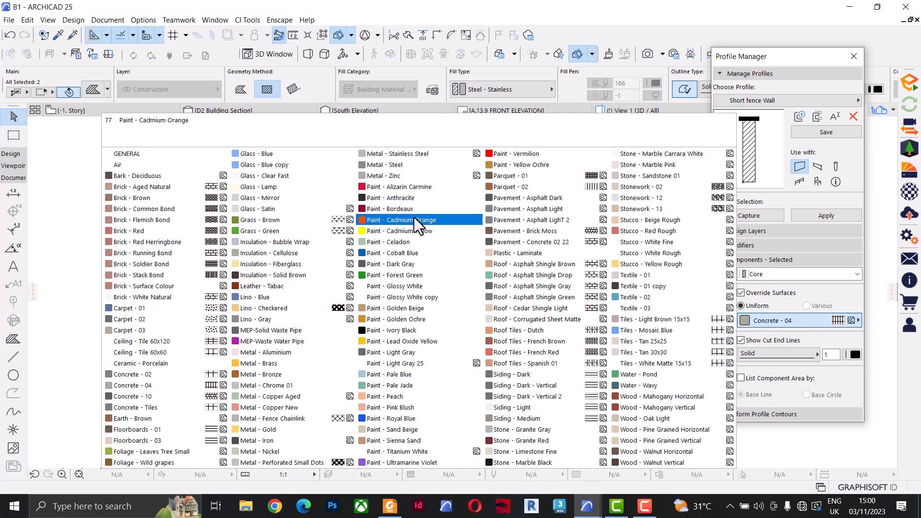
pyautogui.click(401, 155)
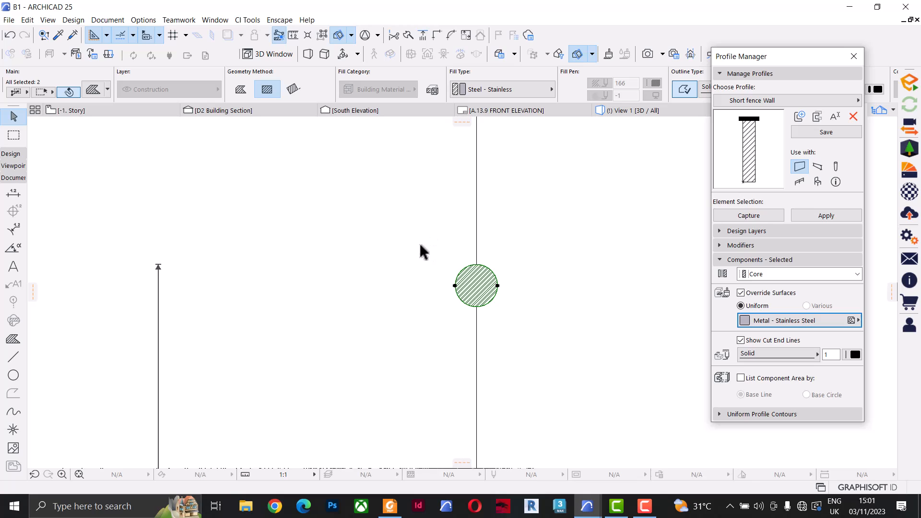
# Deselect the rail fills, save the Short fence Wall profile and close the Profile Manager.
pyautogui.scroll(-8, 391, 226)
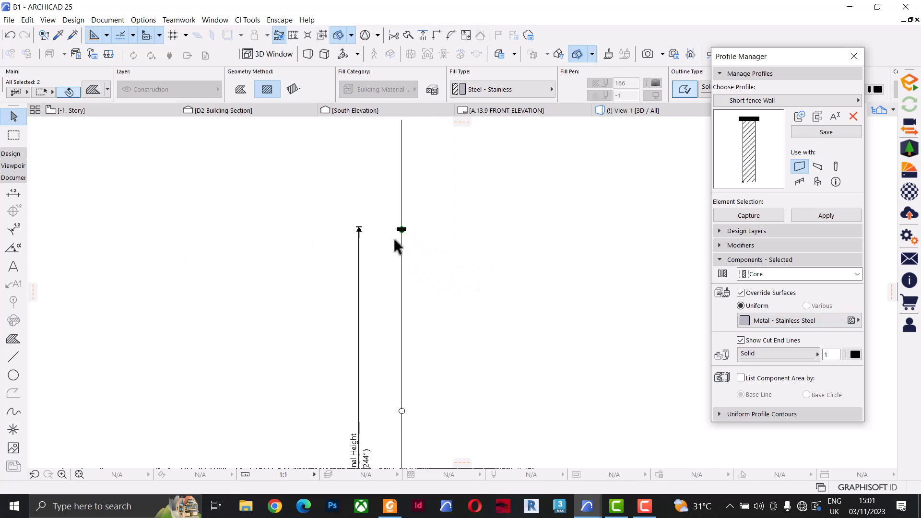
pyautogui.moveTo(453, 280); pyautogui.dragTo(469, 217, button='middle')
pyautogui.press('Escape')
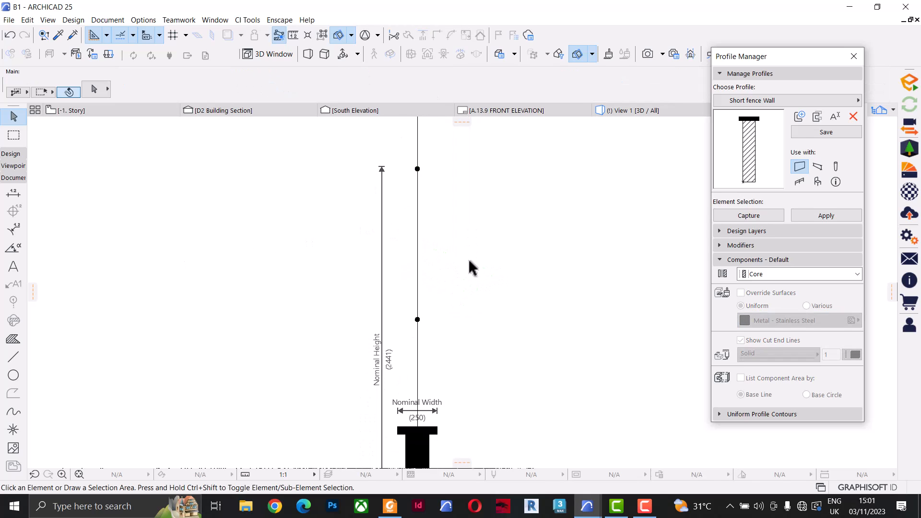
pyautogui.scroll(-3, 463, 263)
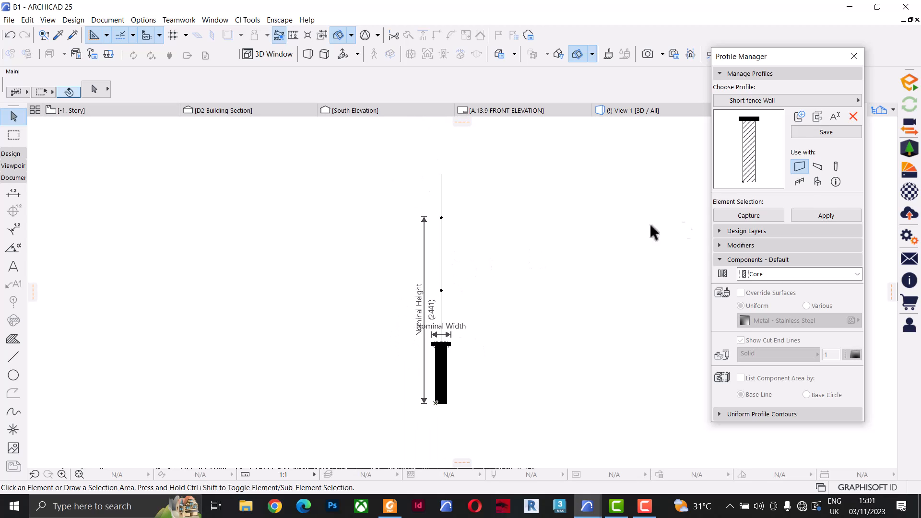
pyautogui.click(802, 132)
pyautogui.click(853, 56)
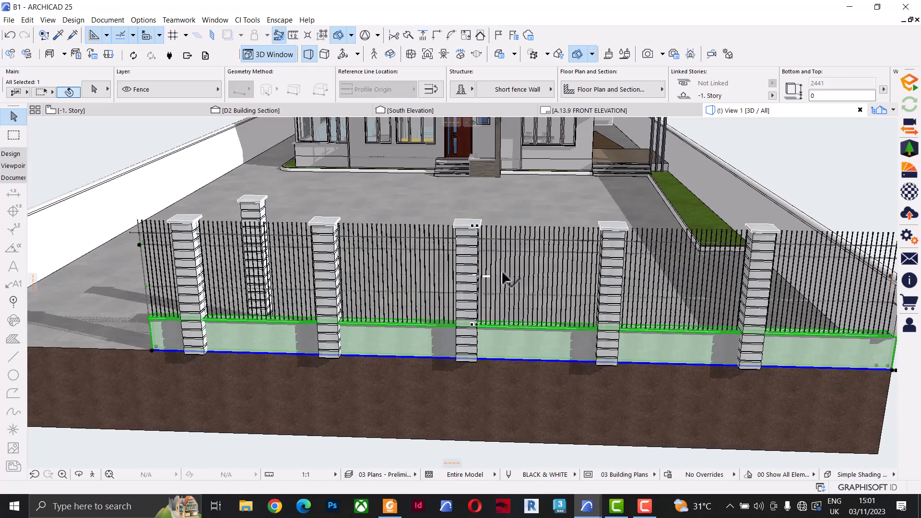
# Examine in 3D how the new horizontal rails run through the front fence's balusters and masonry pillars.
pyautogui.keyDown('shift'); pyautogui.moveTo(502, 272); pyautogui.dragTo(558, 290, button='middle'); pyautogui.keyUp('shift')
pyautogui.press('Escape')
pyautogui.scroll(4, 576, 281)
pyautogui.scroll(3, 577, 283)
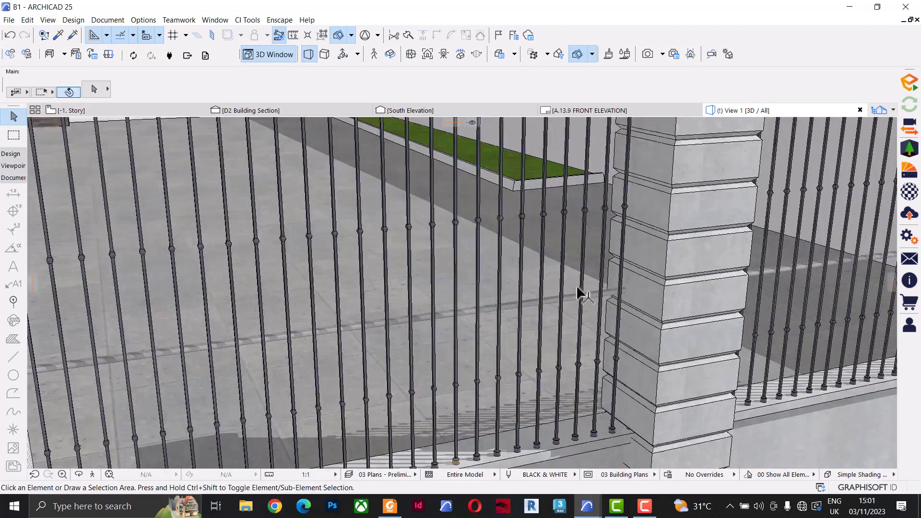
pyautogui.keyDown('shift'); pyautogui.moveTo(439, 305); pyautogui.dragTo(510, 305, button='middle'); pyautogui.keyUp('shift')
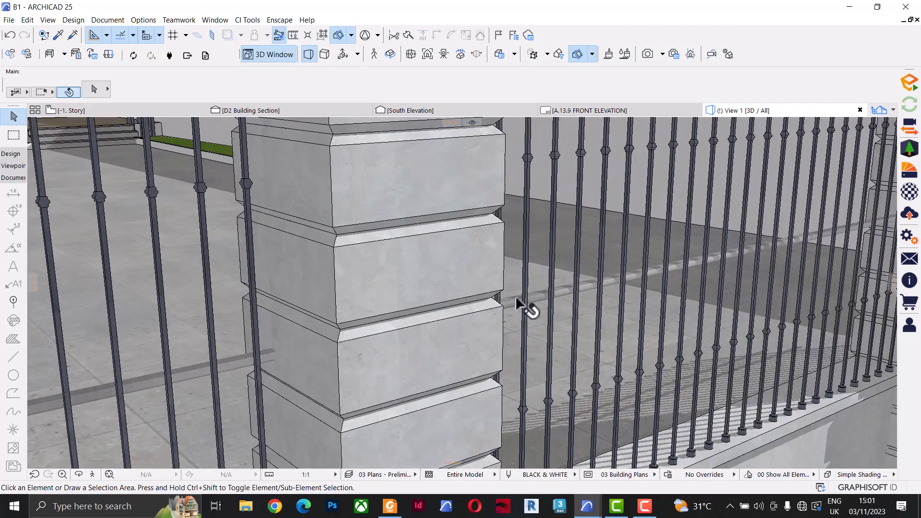
pyautogui.scroll(-4, 479, 353)
pyautogui.moveTo(477, 275); pyautogui.dragTo(479, 328, button='middle')
pyautogui.scroll(5, 487, 239)
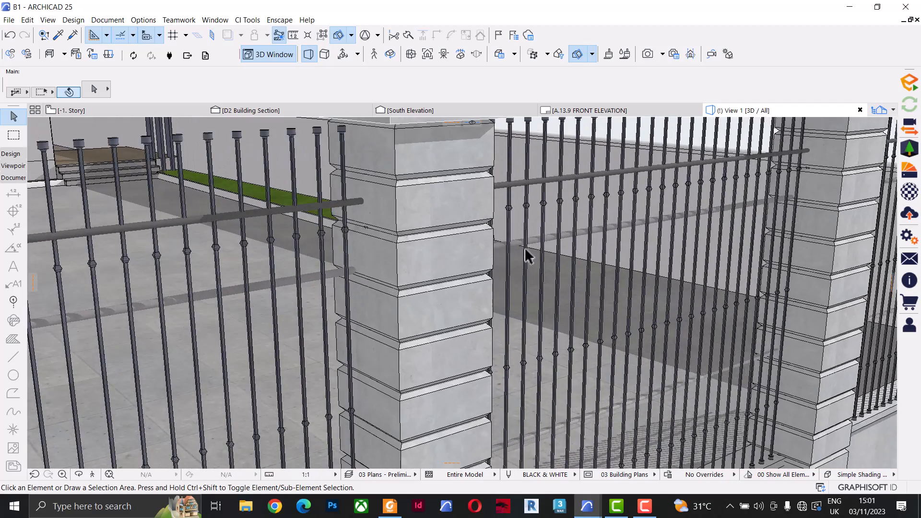
pyautogui.scroll(8, 519, 237)
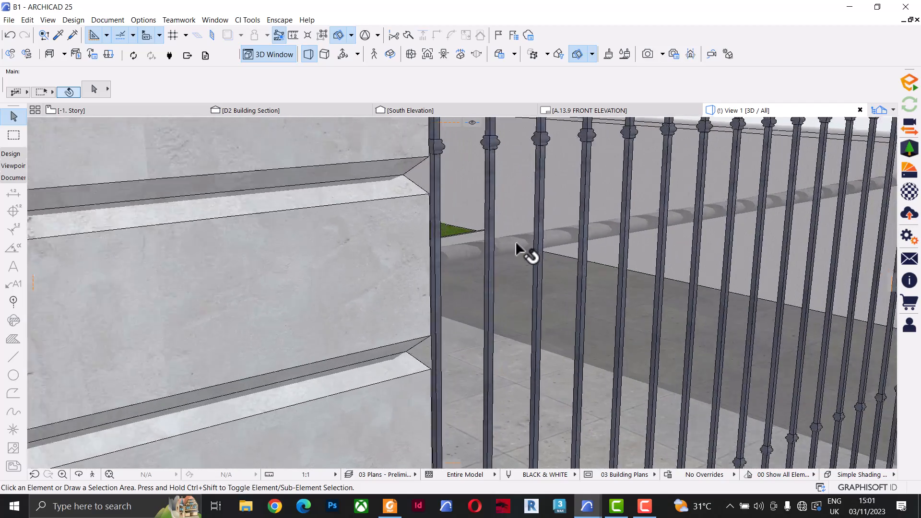
pyautogui.scroll(-5, 506, 238)
pyautogui.scroll(4, 333, 281)
pyautogui.scroll(-2, 368, 261)
pyautogui.scroll(-1, 384, 249)
pyautogui.scroll(6, 393, 242)
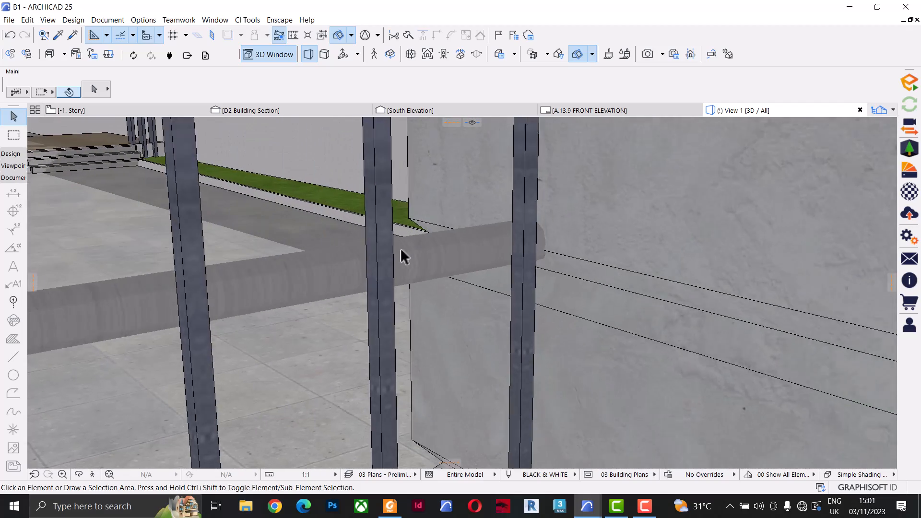
pyautogui.keyDown('shift'); pyautogui.moveTo(398, 249); pyautogui.dragTo(367, 252, button='middle'); pyautogui.keyUp('shift')
pyautogui.scroll(-5, 369, 269)
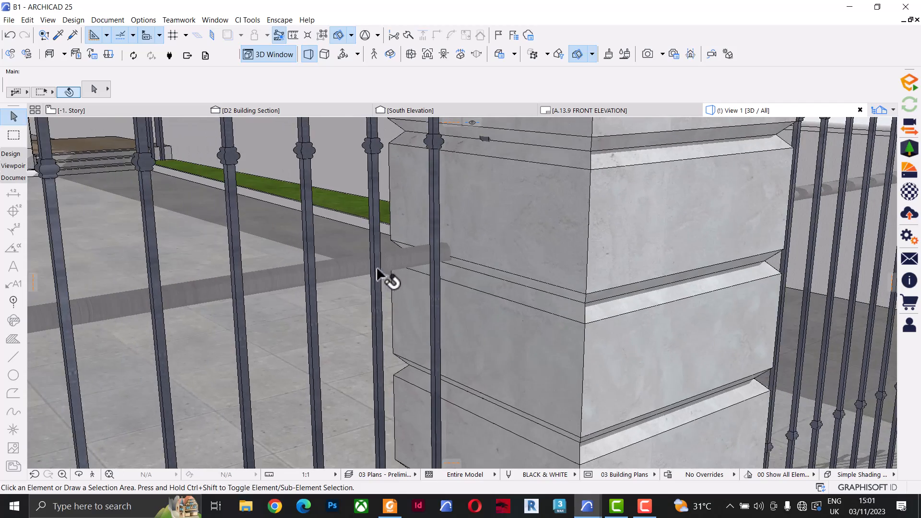
pyautogui.scroll(-6, 352, 287)
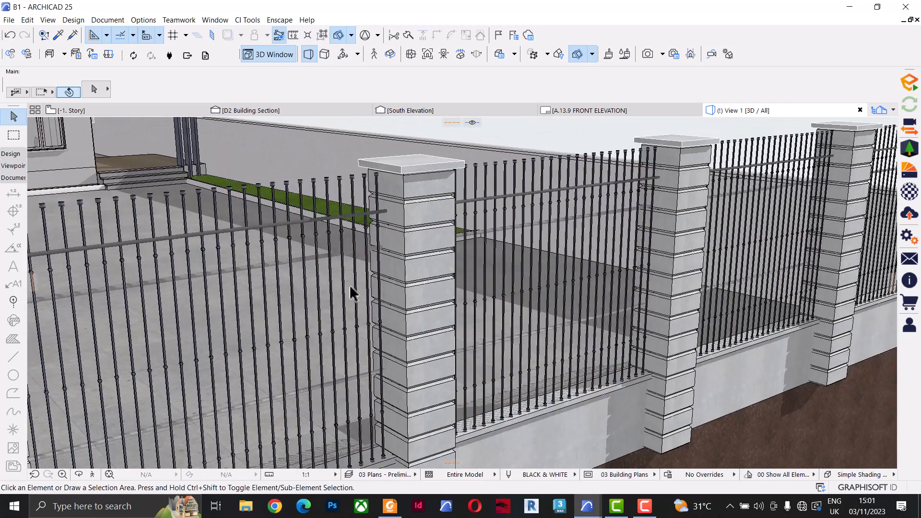
pyautogui.keyDown('shift'); pyautogui.moveTo(349, 284); pyautogui.dragTo(302, 262, button='middle'); pyautogui.keyUp('shift')
# Select the freestanding grouped pillar behind the front fence and show it on the floor plan.
pyautogui.click(307, 288)
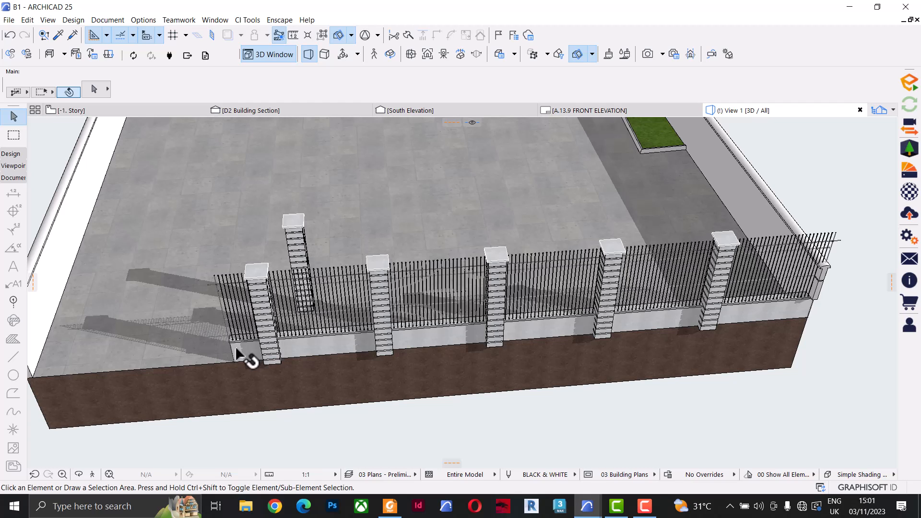
pyautogui.click(276, 358)
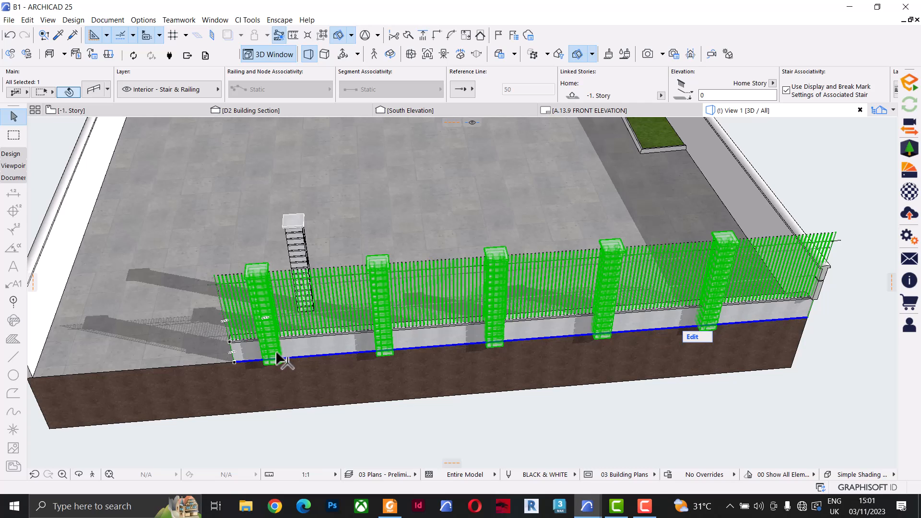
pyautogui.click(300, 247)
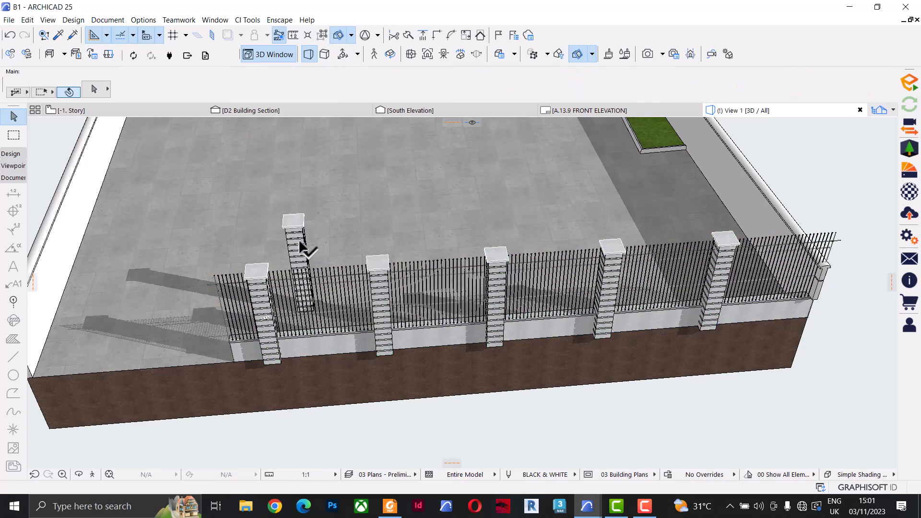
pyautogui.rightClick(301, 248)
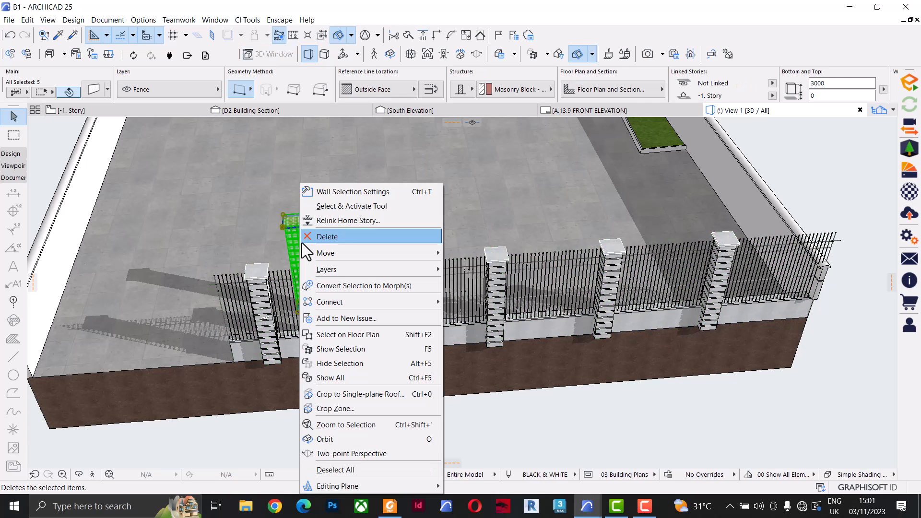
pyautogui.click(358, 334)
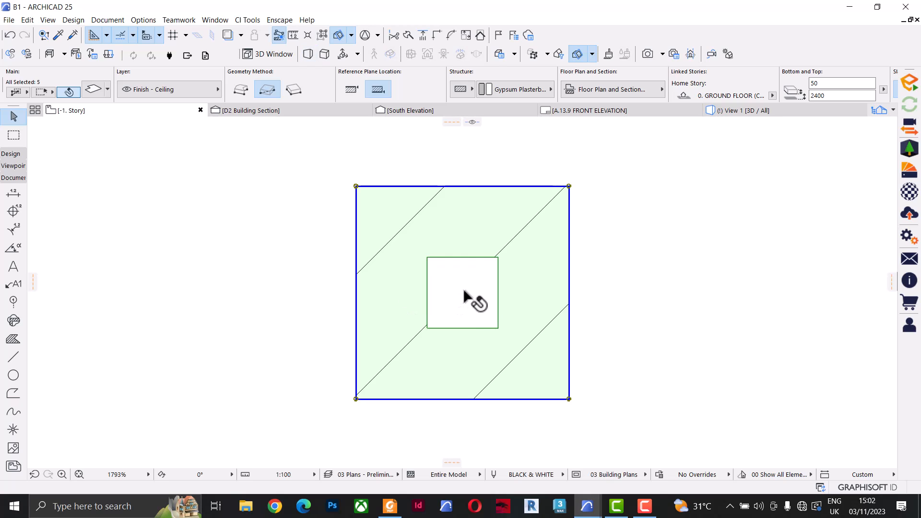
# Move the grouped pillar by its centre to the corner where the front fence meets the side wall, show it in 3D and deselect it.
pyautogui.hotkey('ctrl', 'shift', 'd')
pyautogui.click(463, 292)
pyautogui.scroll(-5, 327, 283)
pyautogui.scroll(-7, 288, 266)
pyautogui.scroll(2, 497, 305)
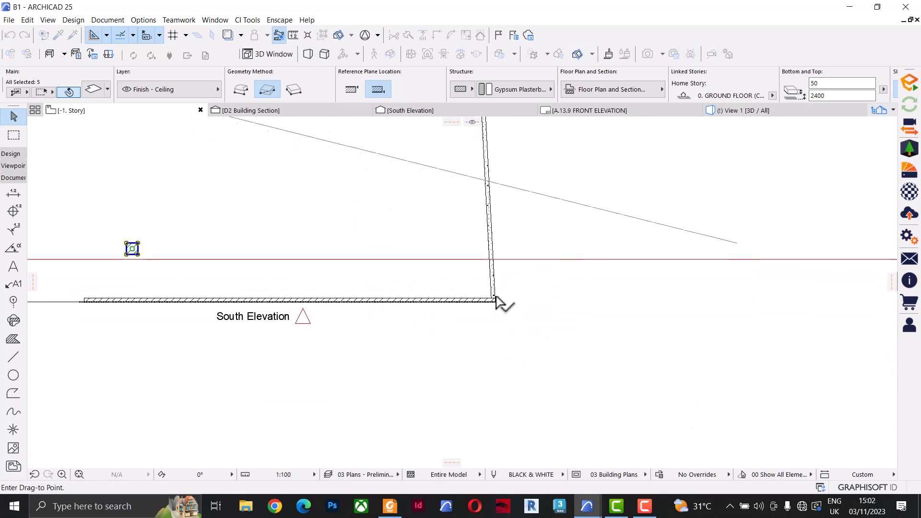
pyautogui.scroll(2, 496, 305)
pyautogui.click(487, 310)
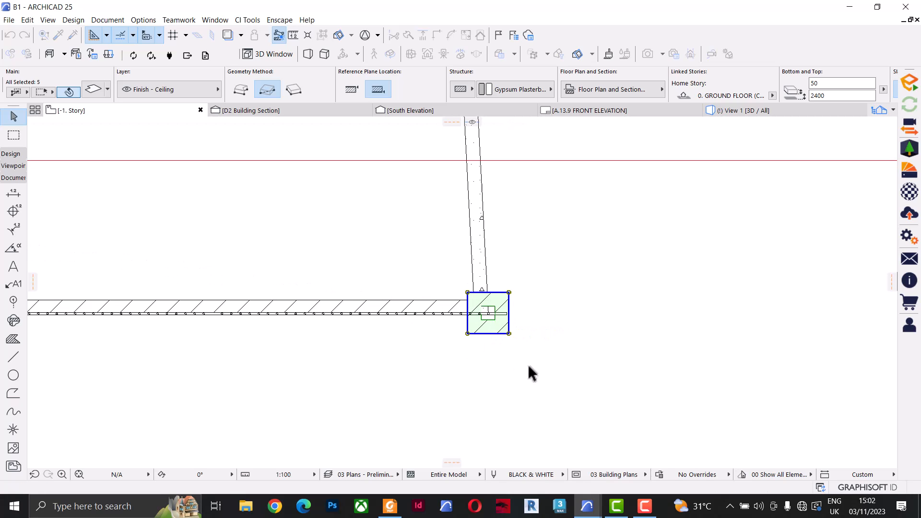
pyautogui.click(744, 112)
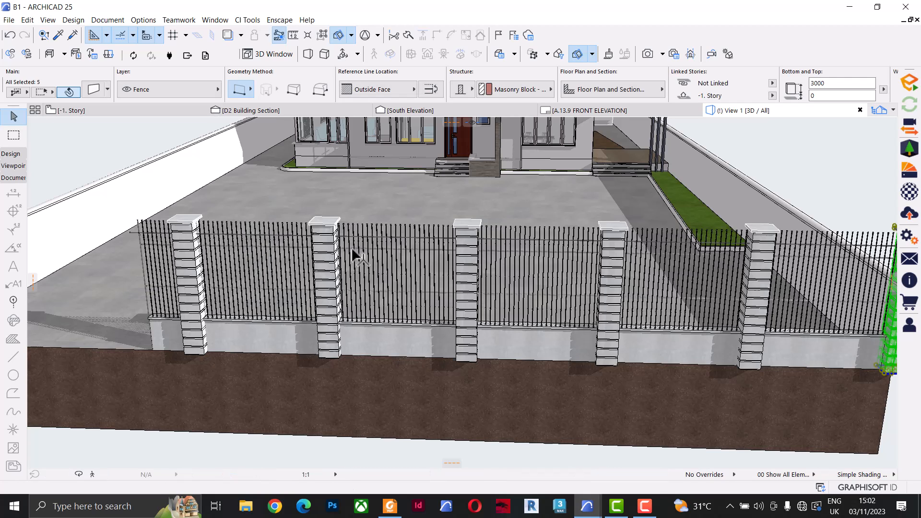
pyautogui.scroll(-2, 336, 254)
pyautogui.press('Escape')
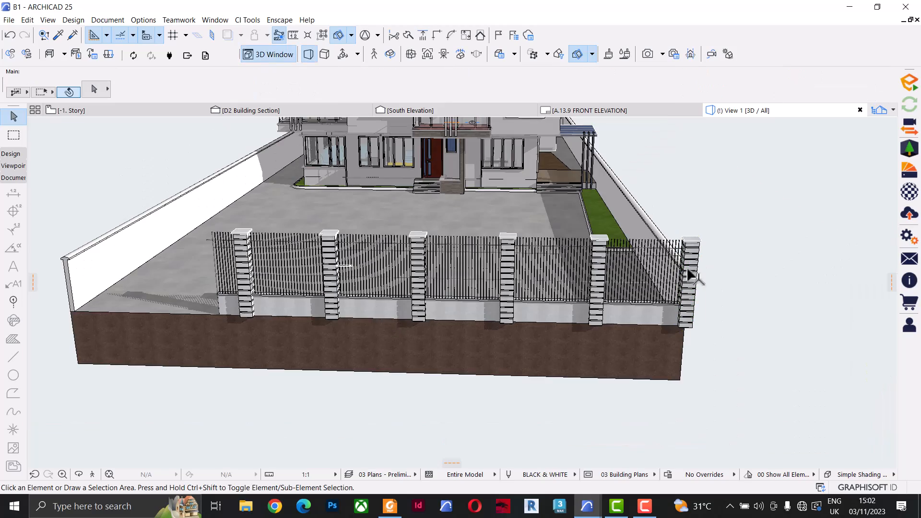
# Examine the finished front fence in 3D from several sides, checking the corner pillar, the railing, the short wall's open end and the house behind.
pyautogui.keyDown('shift'); pyautogui.moveTo(710, 272); pyautogui.dragTo(535, 265, button='middle'); pyautogui.keyUp('shift')
pyautogui.scroll(4, 583, 247)
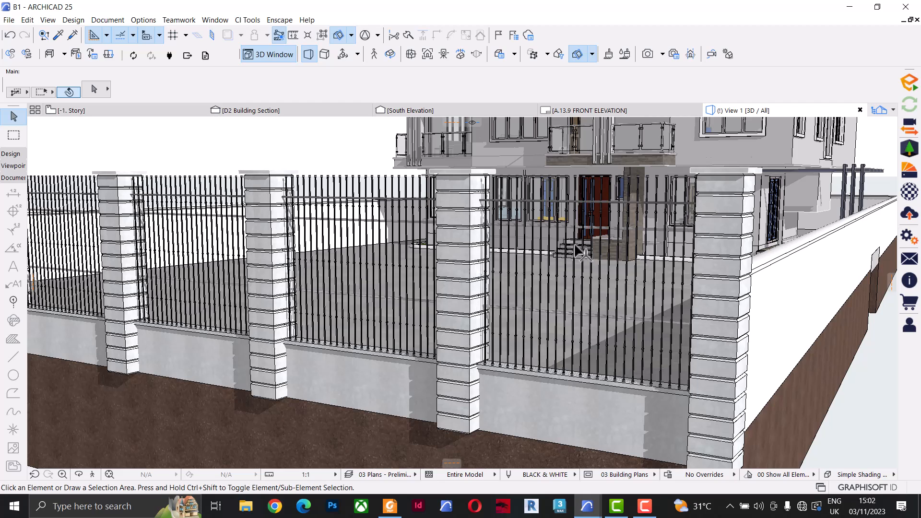
pyautogui.click(584, 287)
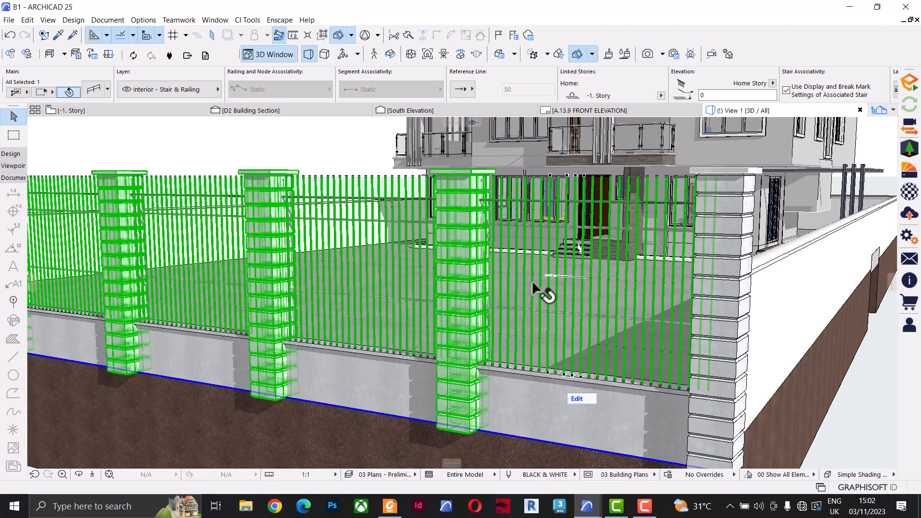
pyautogui.press('Escape')
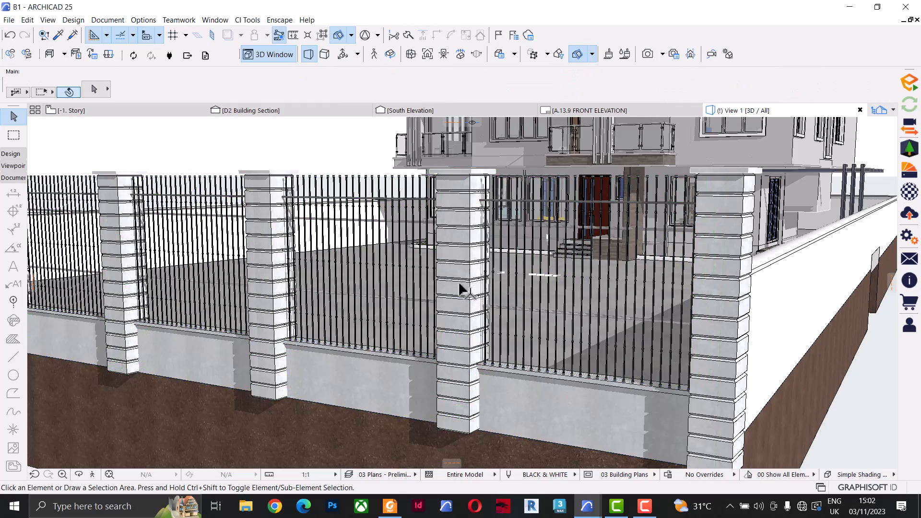
pyautogui.scroll(-5, 467, 291)
pyautogui.keyDown('shift'); pyautogui.moveTo(551, 232); pyautogui.dragTo(596, 314, button='middle'); pyautogui.keyUp('shift')
pyautogui.keyDown('shift'); pyautogui.moveTo(528, 319); pyautogui.dragTo(535, 301, button='middle'); pyautogui.keyUp('shift')
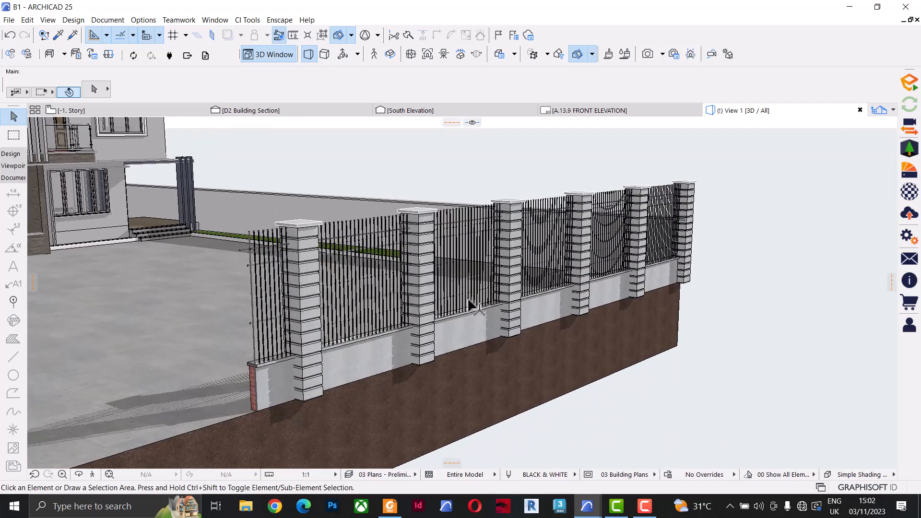
pyautogui.scroll(1, 316, 253)
pyautogui.click(257, 412)
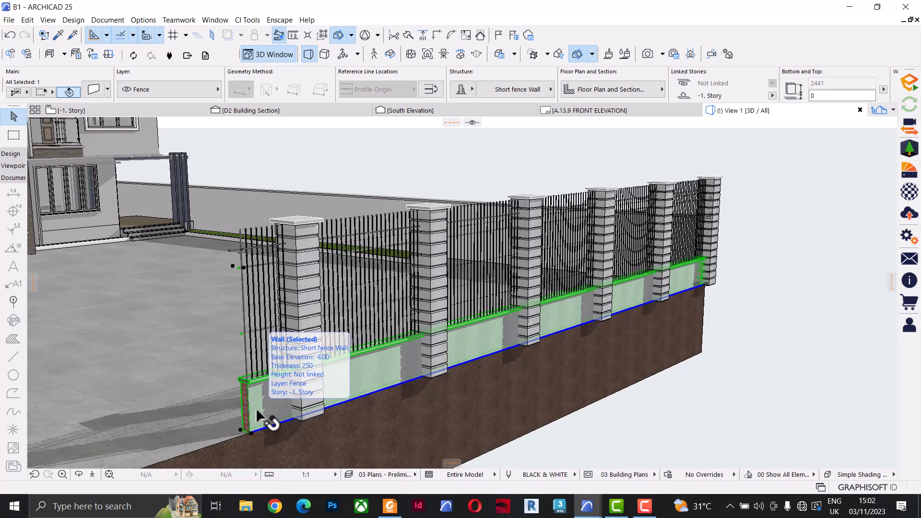
pyautogui.click(297, 294)
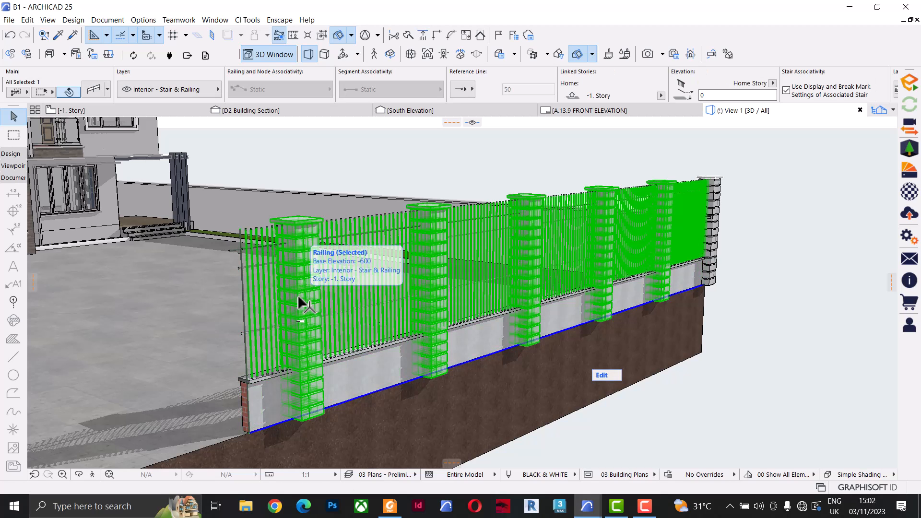
pyautogui.press('Escape')
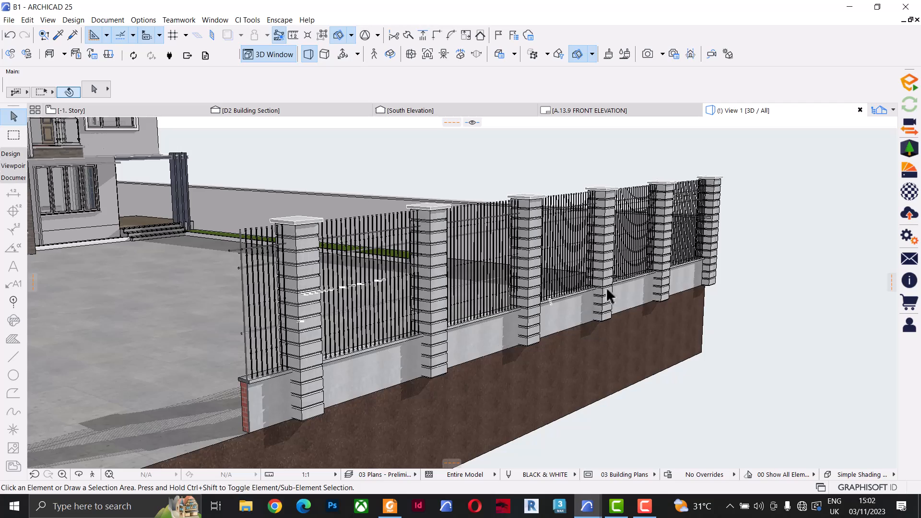
pyautogui.keyDown('shift'); pyautogui.moveTo(556, 291); pyautogui.dragTo(401, 307, button='middle'); pyautogui.keyUp('shift')
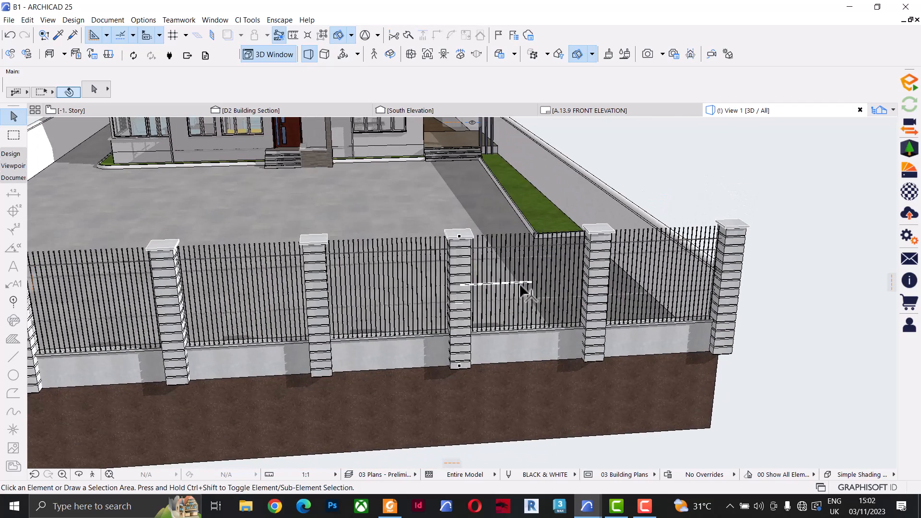
pyautogui.scroll(-5, 523, 290)
pyautogui.keyDown('shift'); pyautogui.moveTo(512, 249); pyautogui.dragTo(461, 262, button='middle'); pyautogui.keyUp('shift')
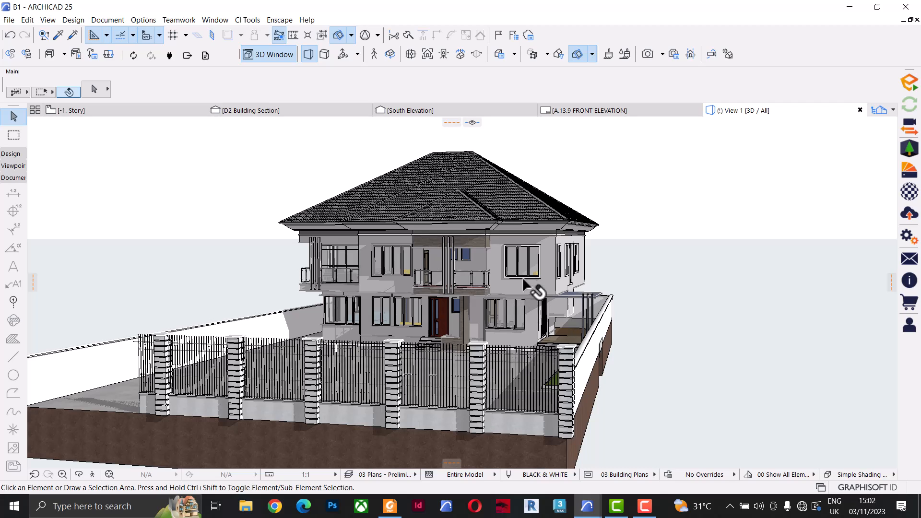